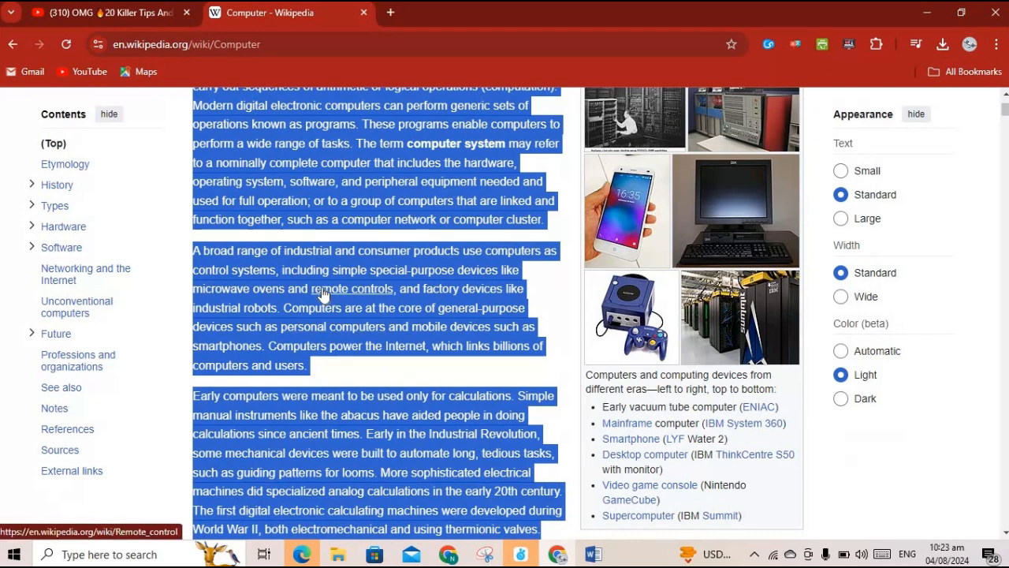
# Copy the selected opening paragraphs of the Computer article and switch to the Word document
pyautogui.rightClick(323, 293)
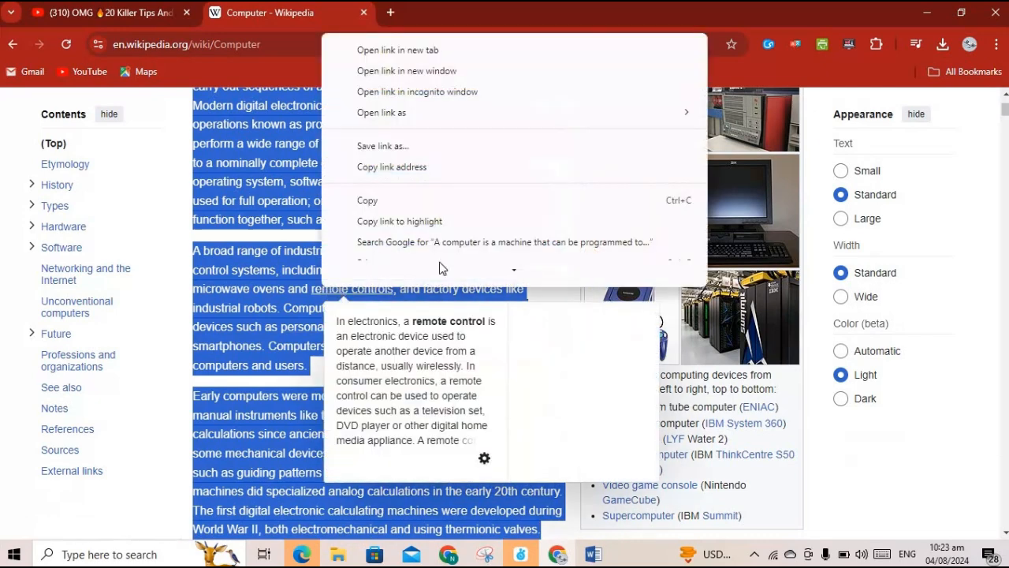
pyautogui.click(365, 213)
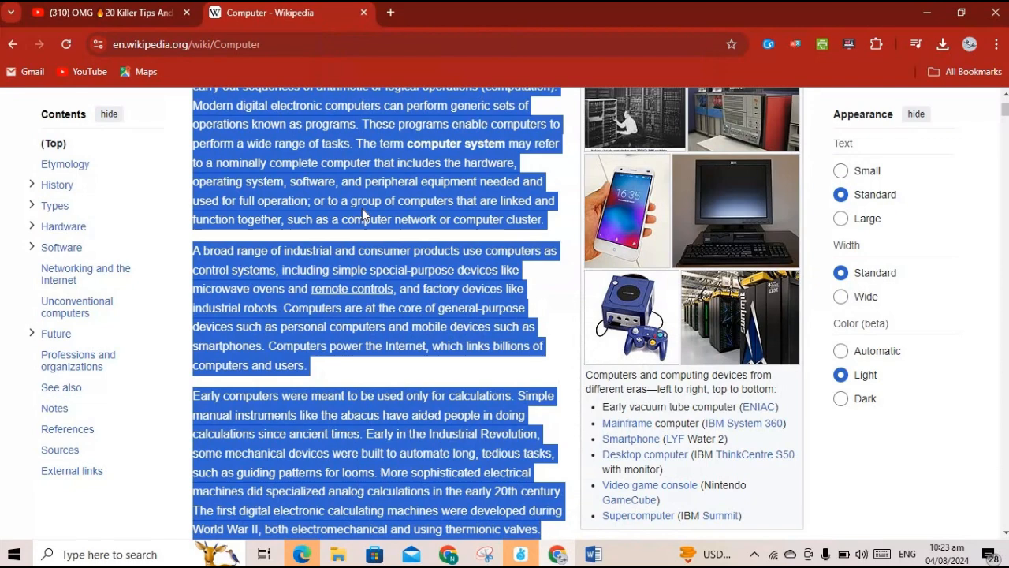
pyautogui.click(594, 555)
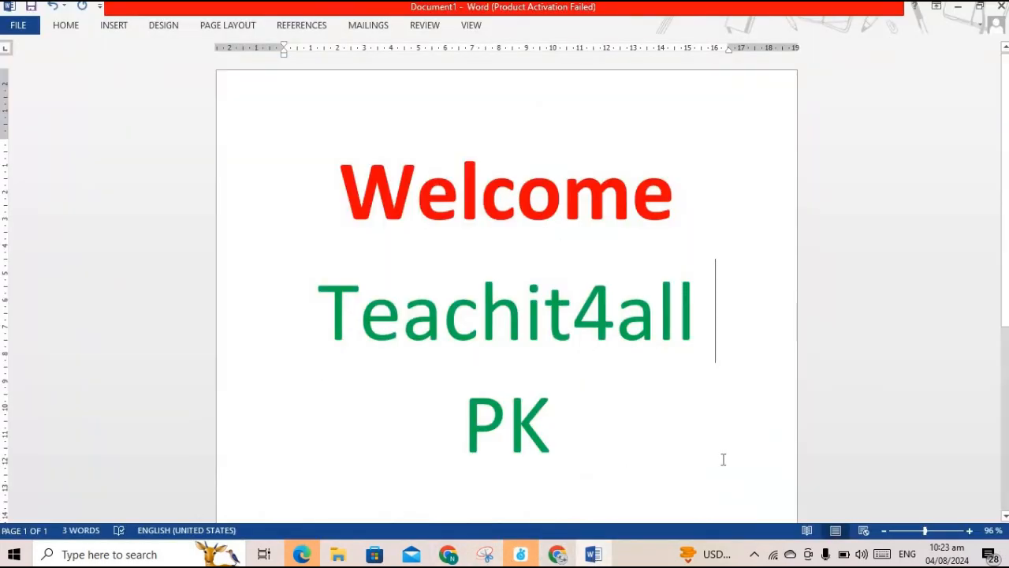
# Create a new blank document, maximize it, and set the ribbon to Show Tabs and Commands
pyautogui.hotkey('ctrl', 'n')
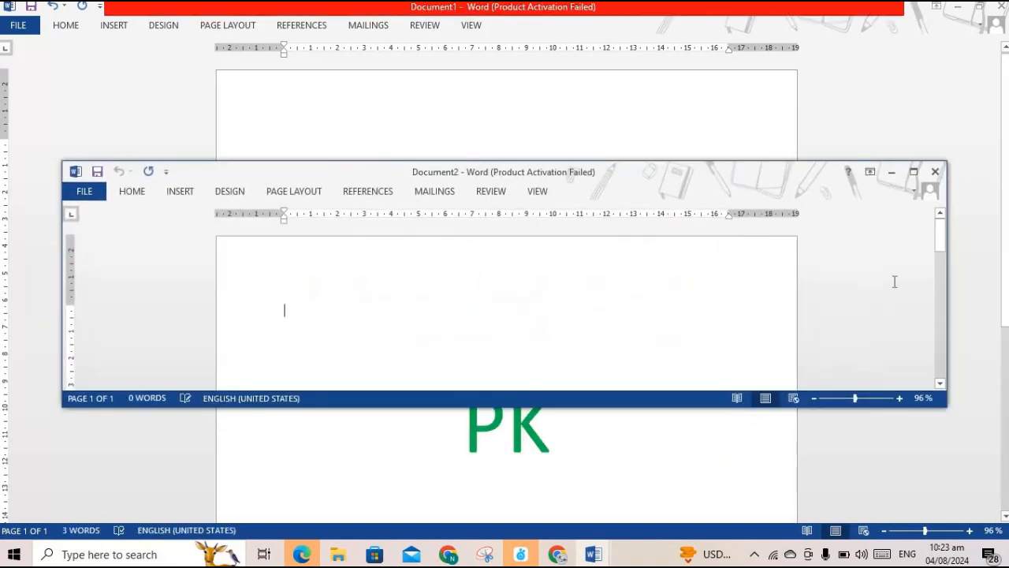
pyautogui.click(914, 172)
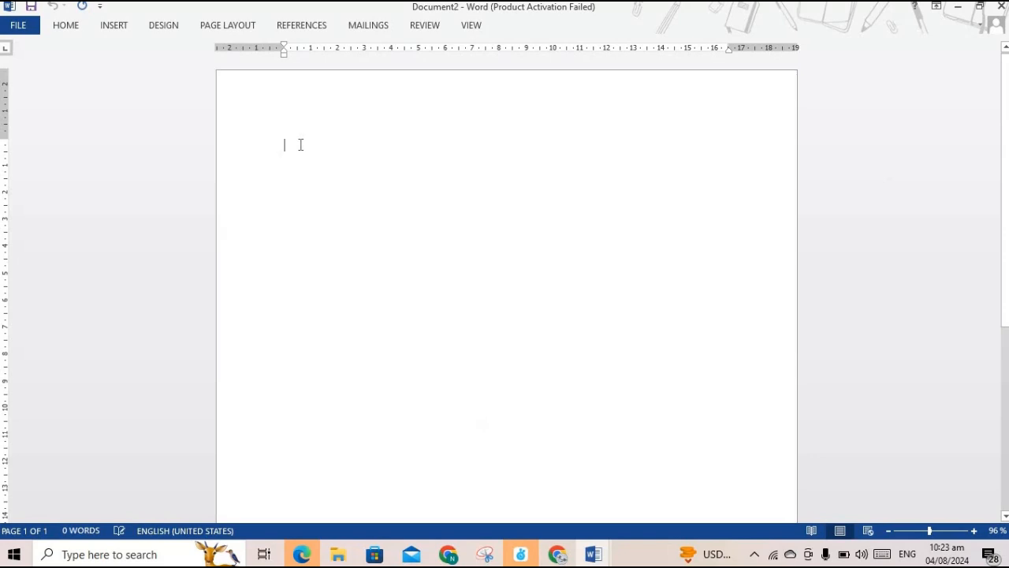
pyautogui.click(936, 8)
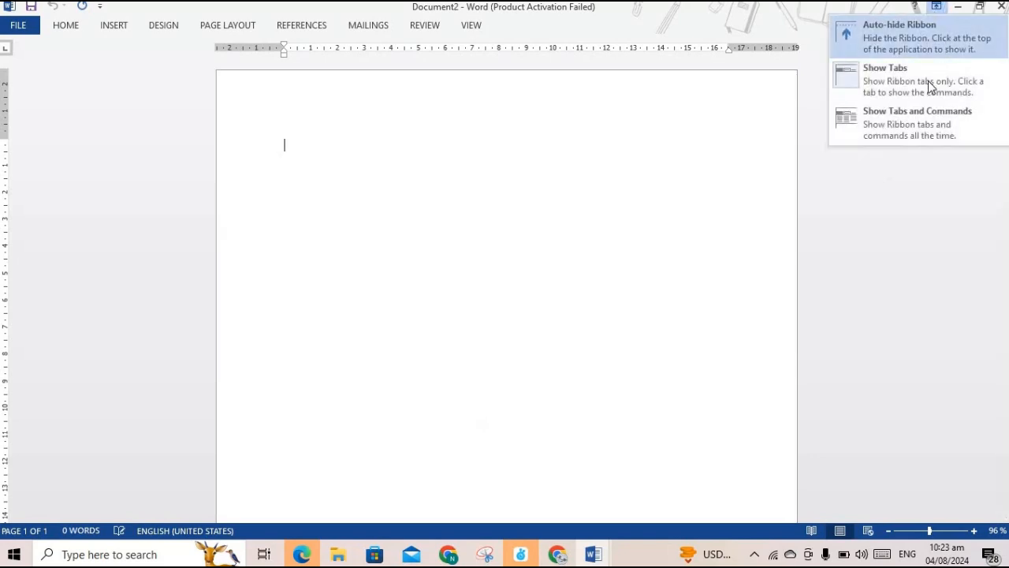
pyautogui.click(883, 124)
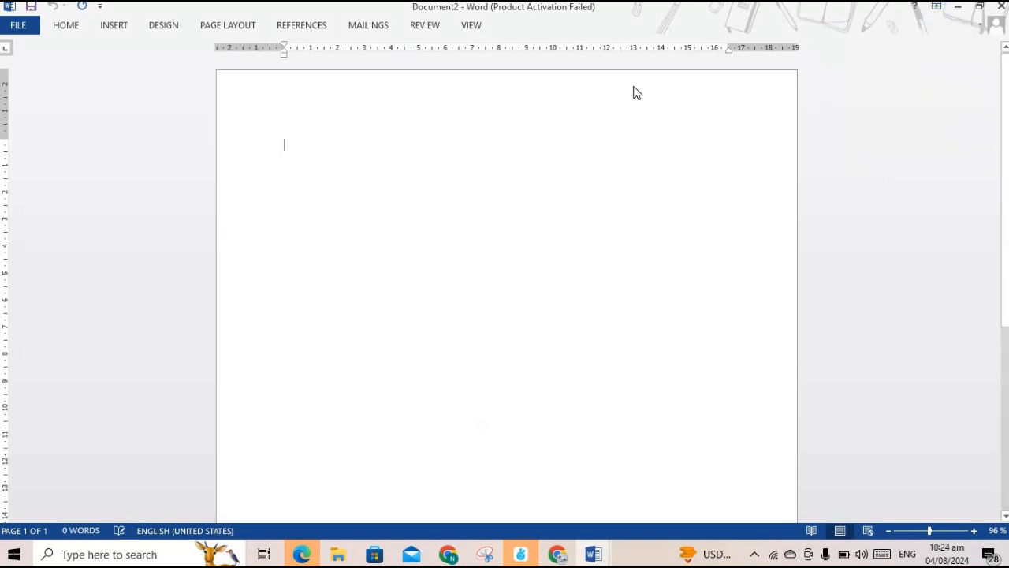
# Paste the copied paragraphs with Keep Source Formatting, leaving their links intact
pyautogui.rightClick(295, 213)
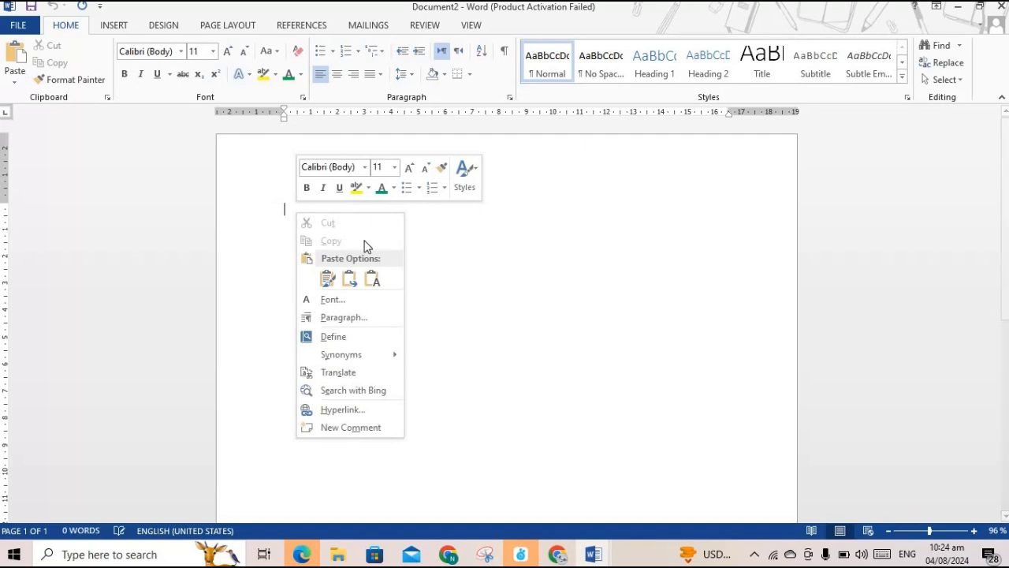
pyautogui.click(327, 279)
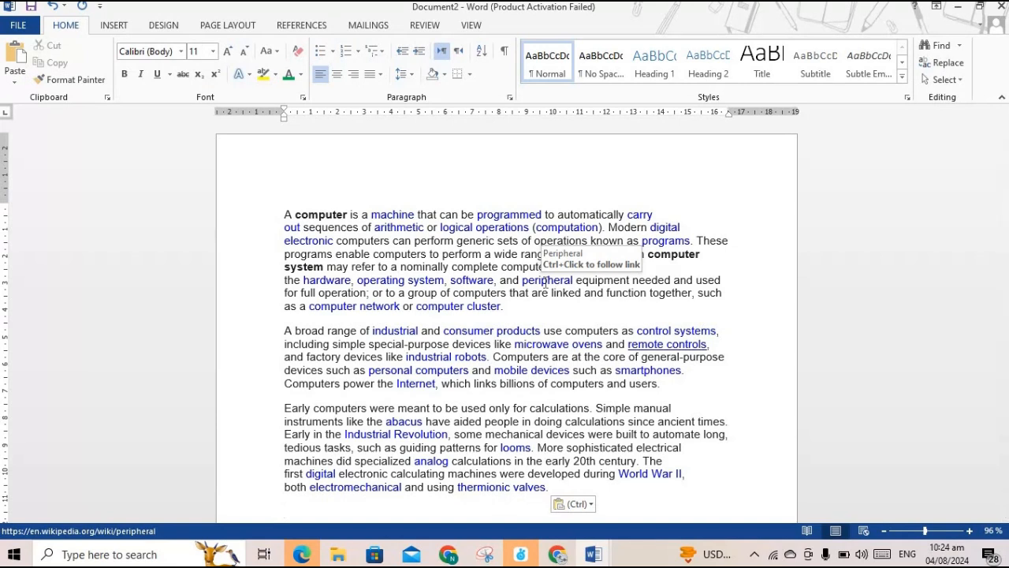
pyautogui.rightClick(505, 216)
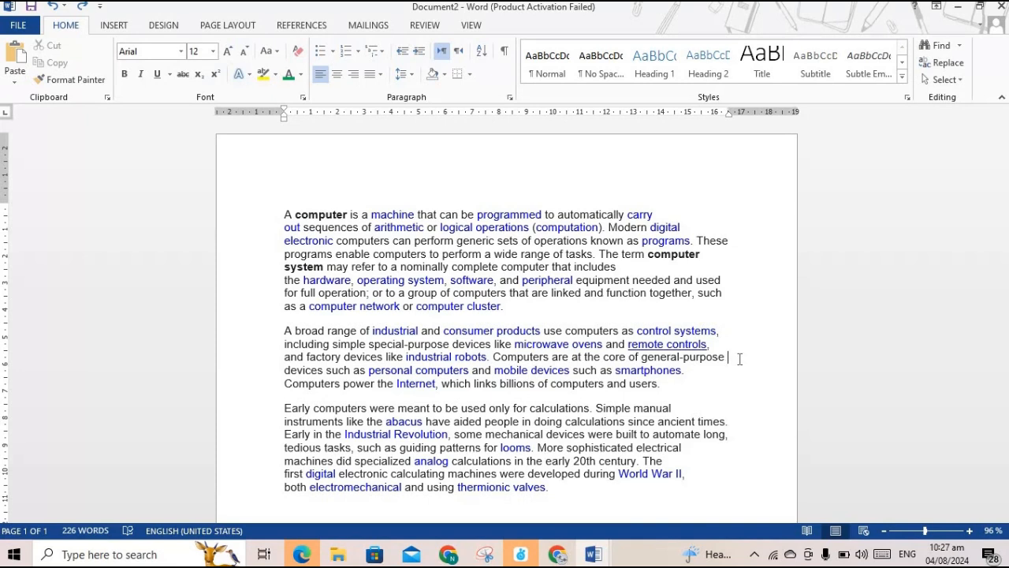
# Select all three pasted paragraphs and clear their formatting with Ctrl+Space
pyautogui.moveTo(284, 213); pyautogui.dragTo(602, 493)
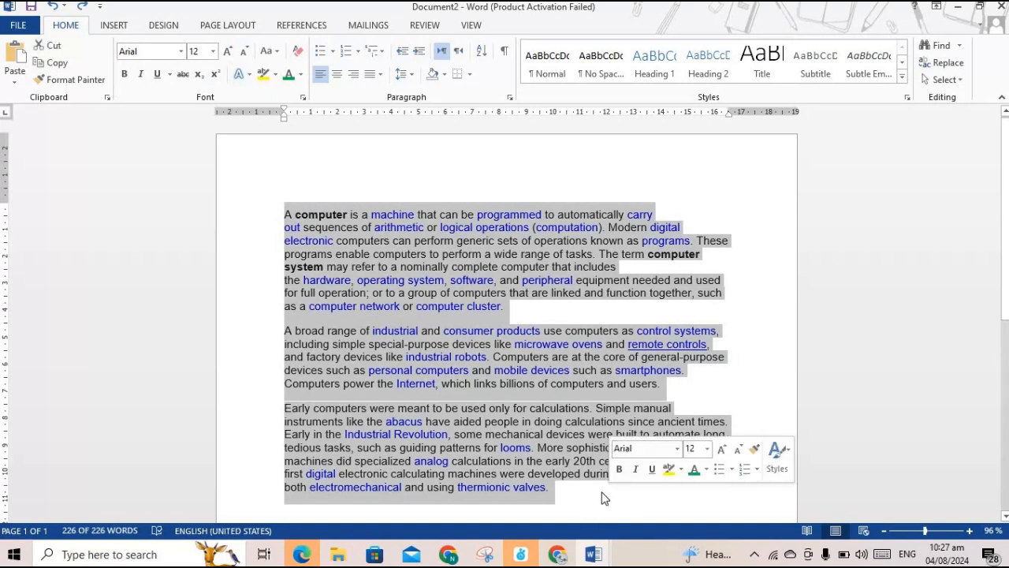
pyautogui.hotkey('ctrl', 'space')
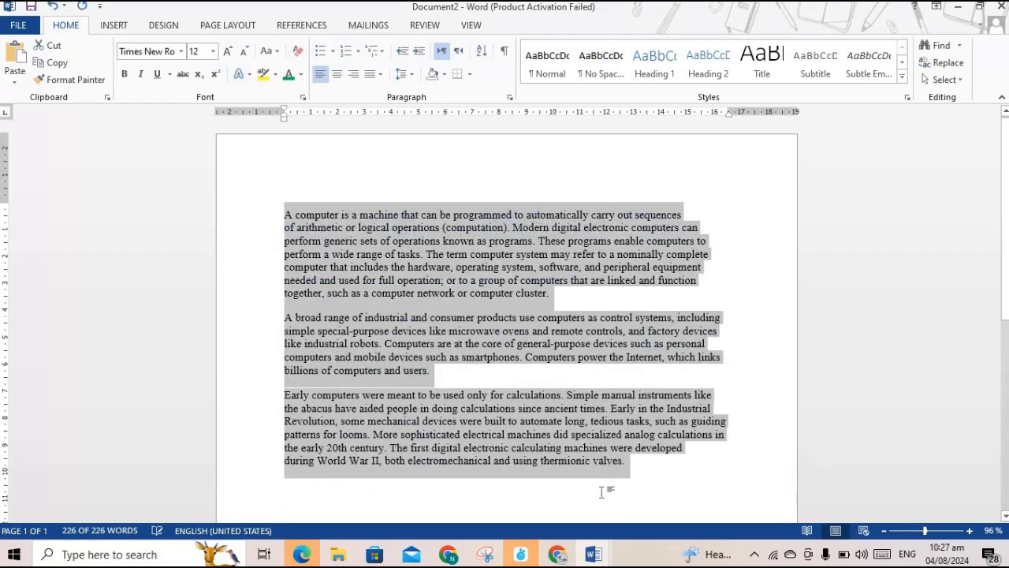
pyautogui.click(698, 294)
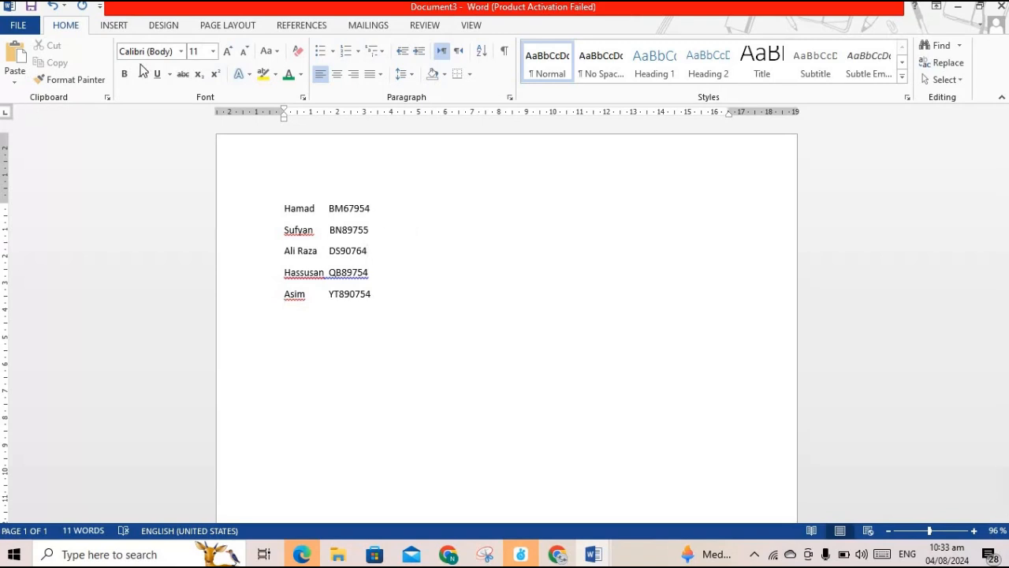
# Select the five name-and-ID lines and open the Insert > Table menu for them
pyautogui.click(116, 30)
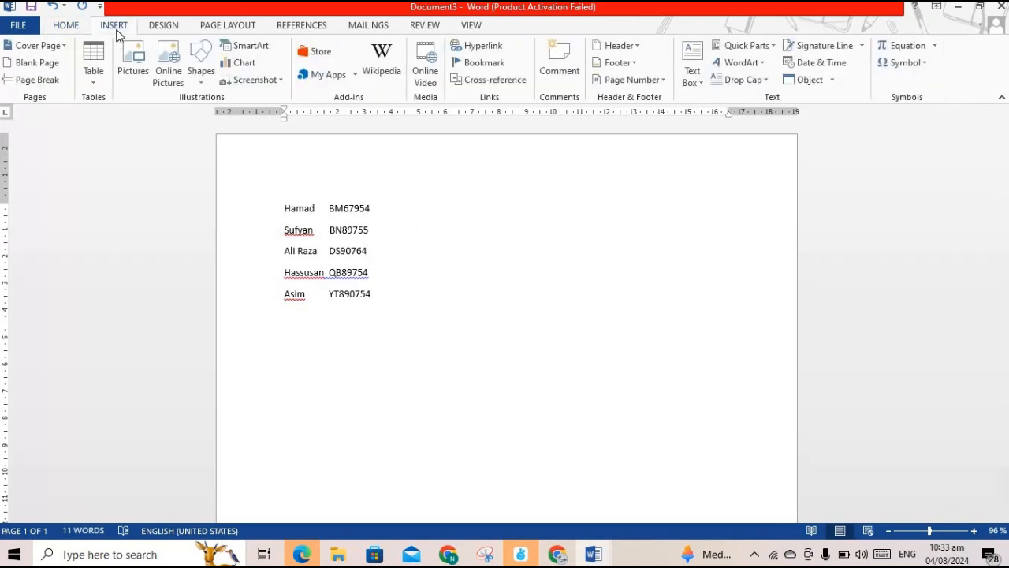
pyautogui.click(96, 82)
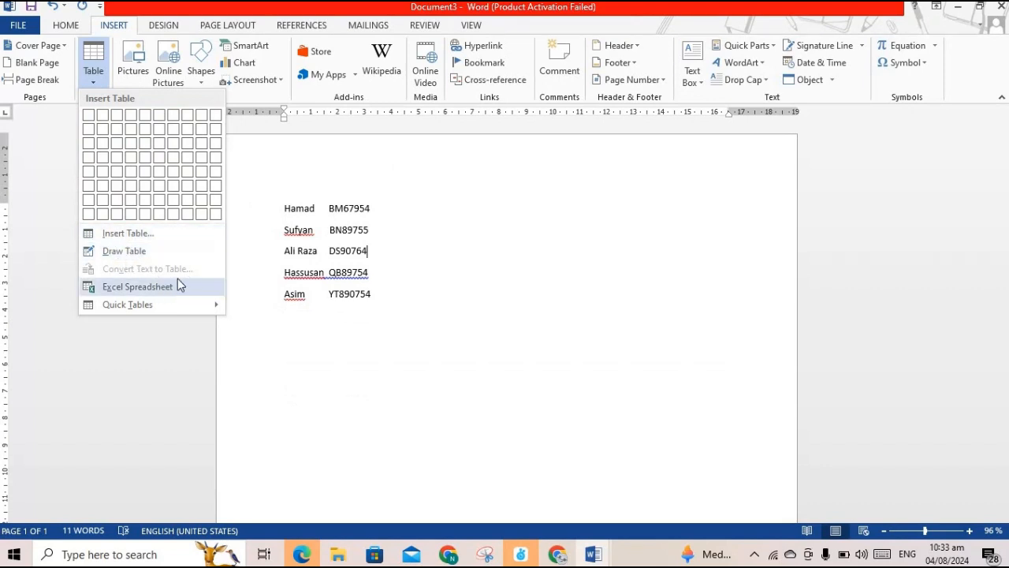
pyautogui.click(491, 195)
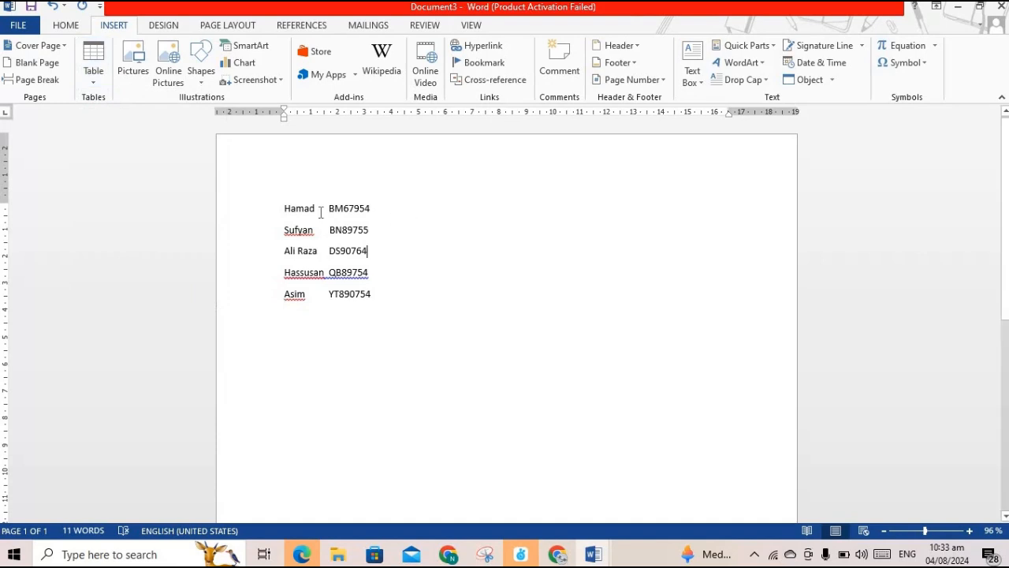
pyautogui.moveTo(284, 208); pyautogui.dragTo(381, 299)
pyautogui.click(93, 82)
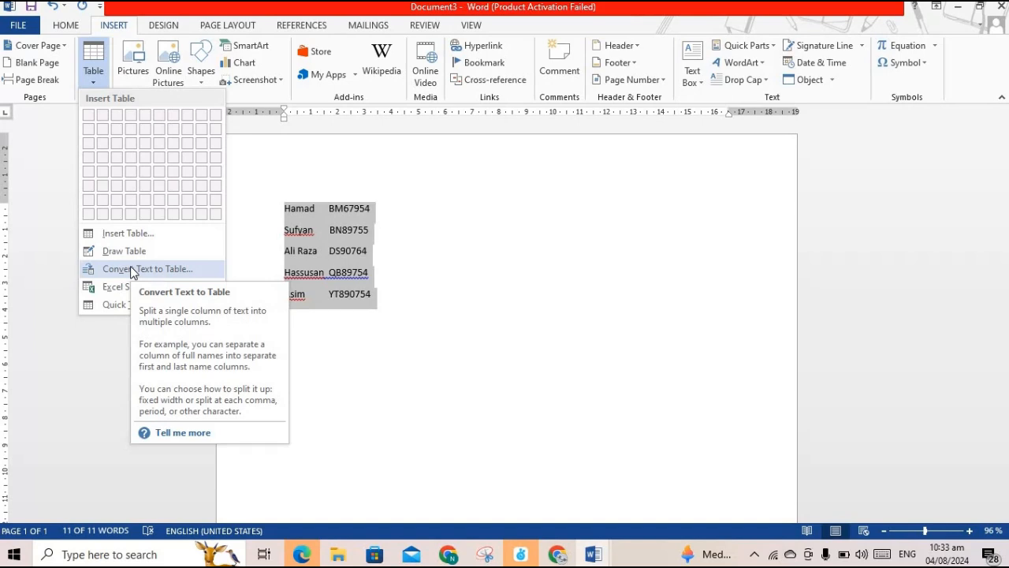
# Convert the selected lines to an 11-column table using the Other separator option
pyautogui.click(131, 268)
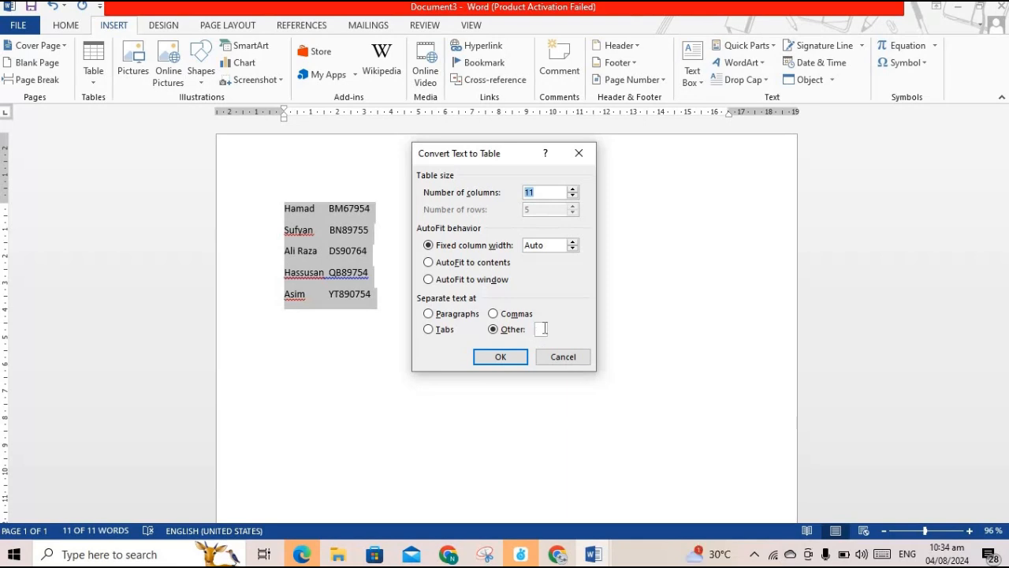
pyautogui.click(538, 329)
pyautogui.click(494, 359)
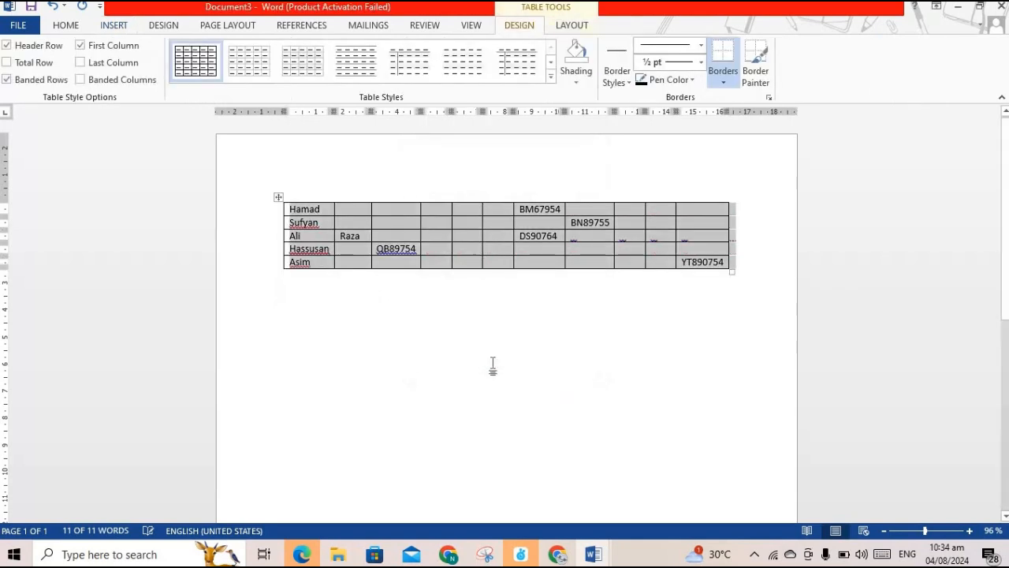
pyautogui.click(490, 354)
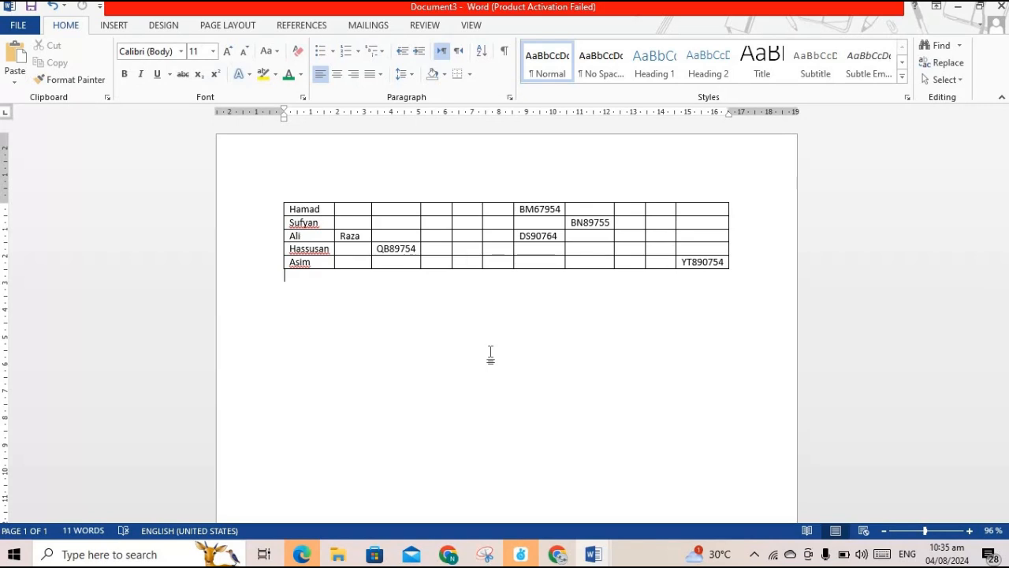
# Undo the table, then type a +----+ pattern that AutoFormats into a 6-column table, tabbing to 5 rows
pyautogui.hotkey('ctrl', 'z')
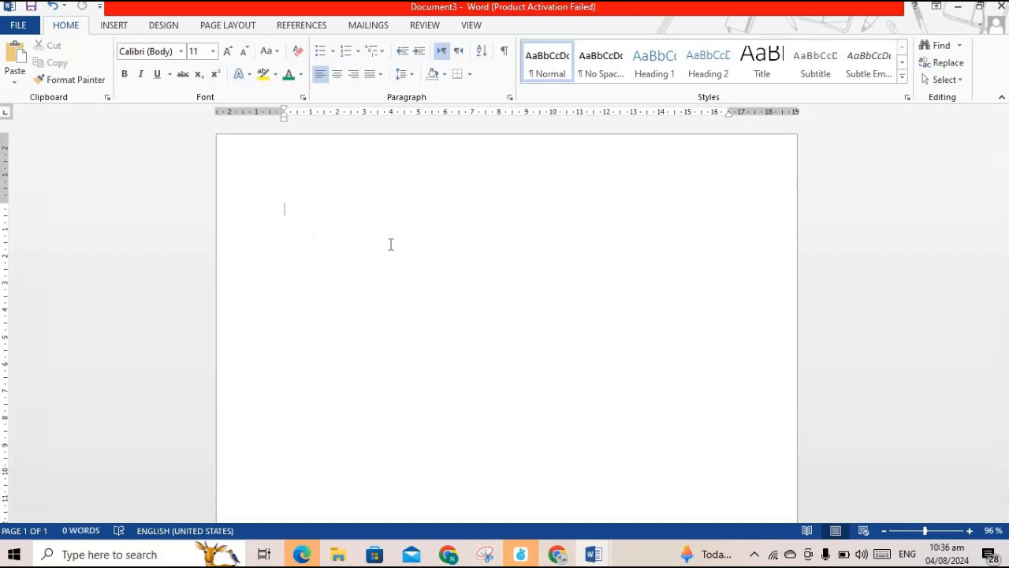
pyautogui.click(114, 26)
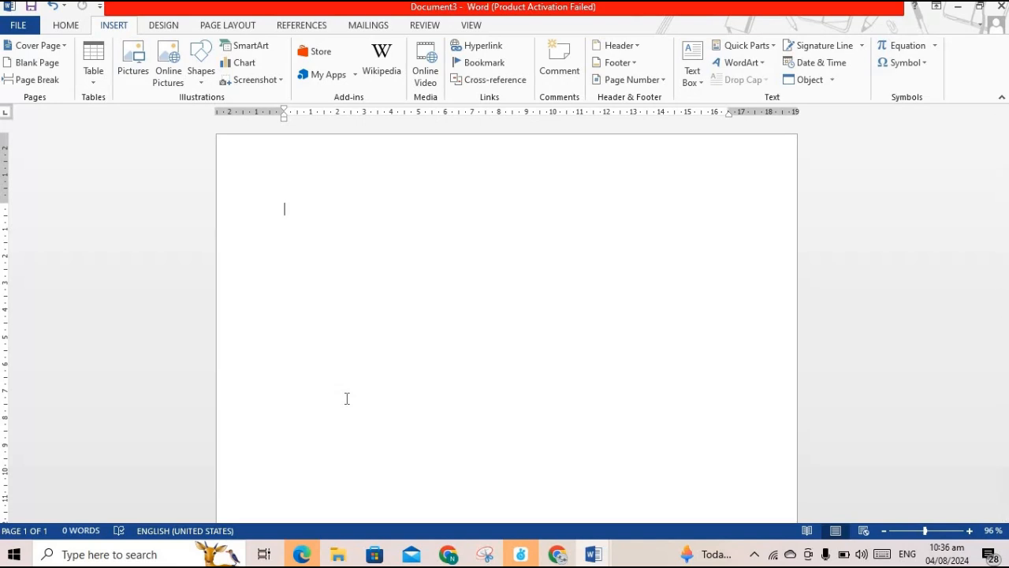
pyautogui.write('+--------------------')
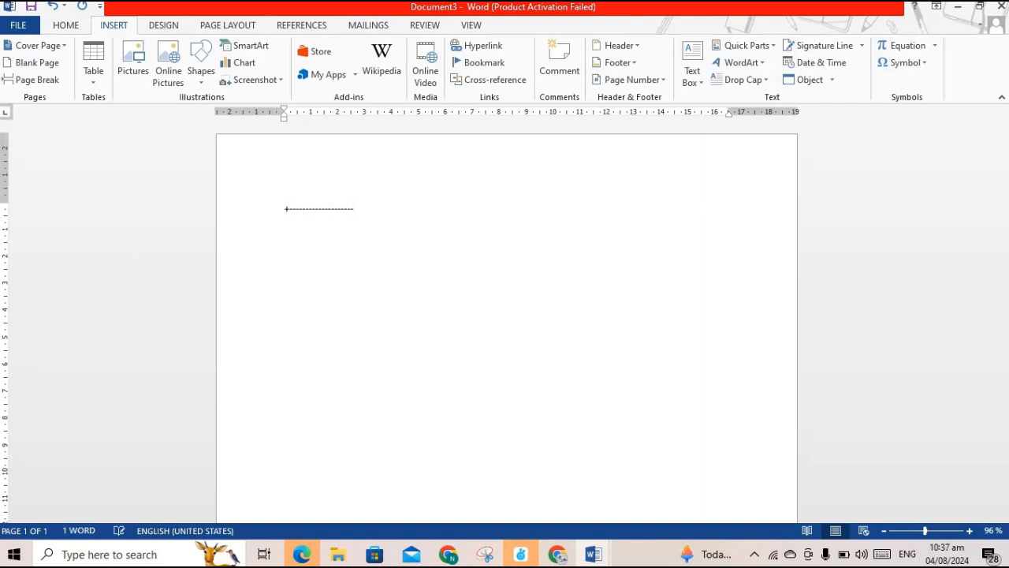
pyautogui.write('+---------------------------')
pyautogui.press('BackSpace')
pyautogui.press('BackSpace')
pyautogui.press('BackSpace')
pyautogui.press('BackSpace')
pyautogui.press('BackSpace')
pyautogui.press('BackSpace')
pyautogui.press('BackSpace')
pyautogui.press('BackSpace')
pyautogui.press('BackSpace')
pyautogui.press('BackSpace')
pyautogui.press('BackSpace')
pyautogui.press('BackSpace')
pyautogui.write('+---------------------')
pyautogui.press('BackSpace')
pyautogui.press('BackSpace')
pyautogui.press('BackSpace')
pyautogui.press('BackSpace')
pyautogui.write('+--------------------+----------------+-----')
pyautogui.press('BackSpace')
pyautogui.write('+--------------')
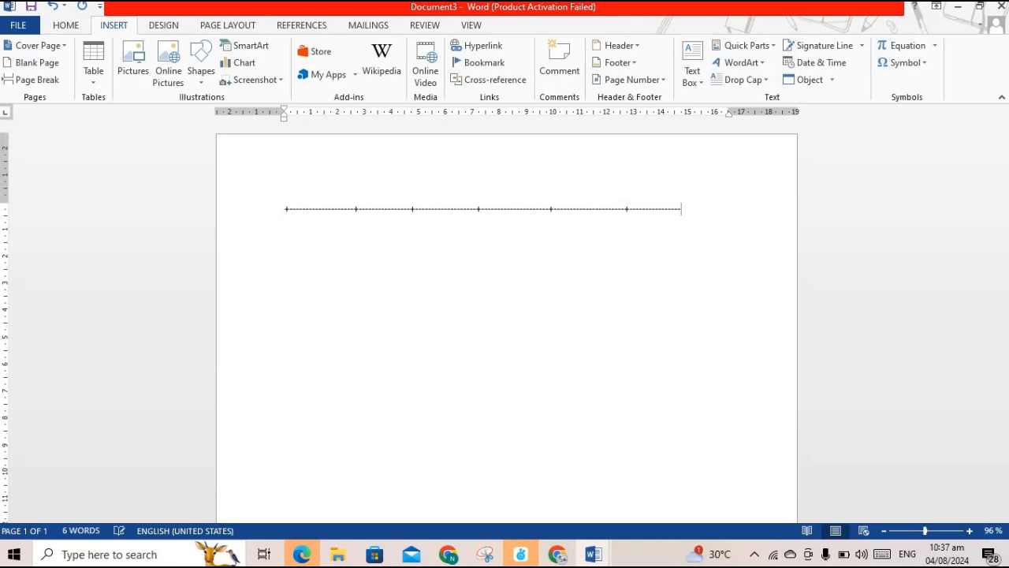
pyautogui.write('-+')
pyautogui.press('Return')
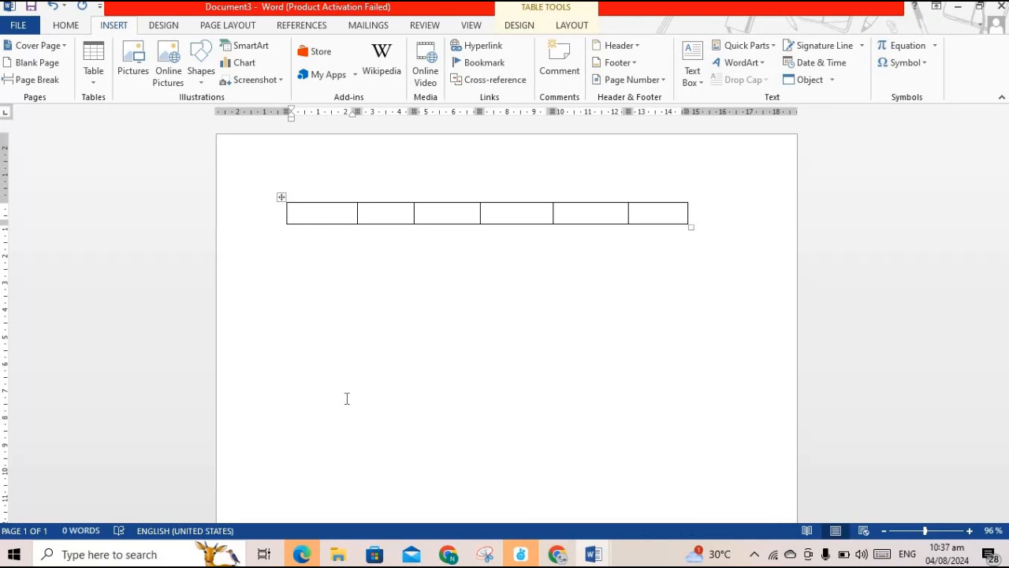
pyautogui.press('Tab')
pyautogui.press('Tab')
pyautogui.press('Tab')
pyautogui.press('Tab')
pyautogui.press('Tab')
pyautogui.press('Tab')
pyautogui.press('Tab')
pyautogui.press('Tab')
pyautogui.press('Tab')
pyautogui.press('Tab')
pyautogui.press('Tab')
pyautogui.press('Tab')
pyautogui.press('Tab')
pyautogui.press('Tab')
pyautogui.press('Tab')
pyautogui.press('Tab')
pyautogui.press('Tab')
pyautogui.press('Tab')
pyautogui.press('Tab')
pyautogui.press('Tab')
pyautogui.press('Tab')
pyautogui.press('Tab')
pyautogui.press('Tab')
pyautogui.press('Tab')
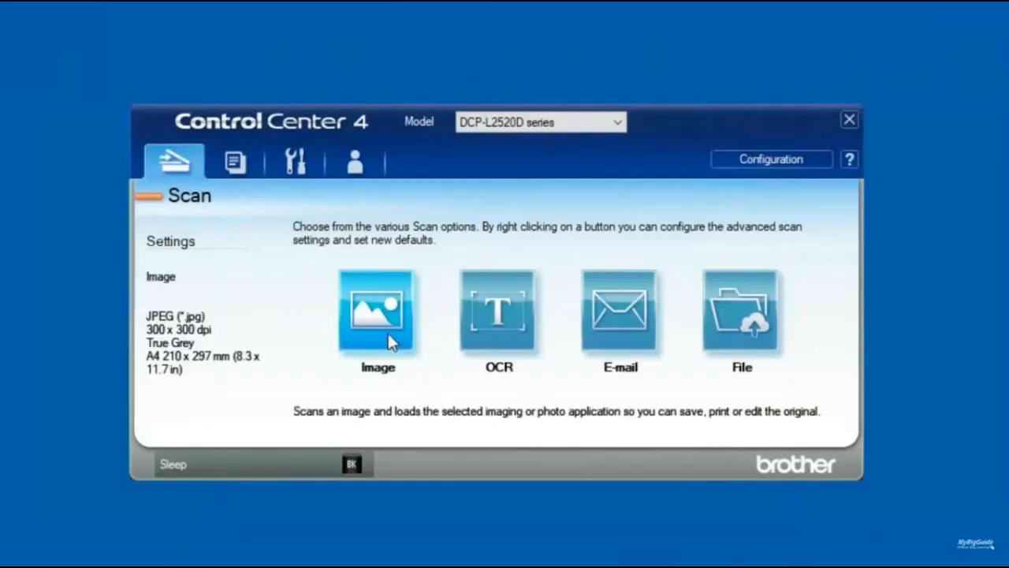
# Scan only the handwritten signature area in True Grey, cropping the PreScan preview
pyautogui.click(394, 340)
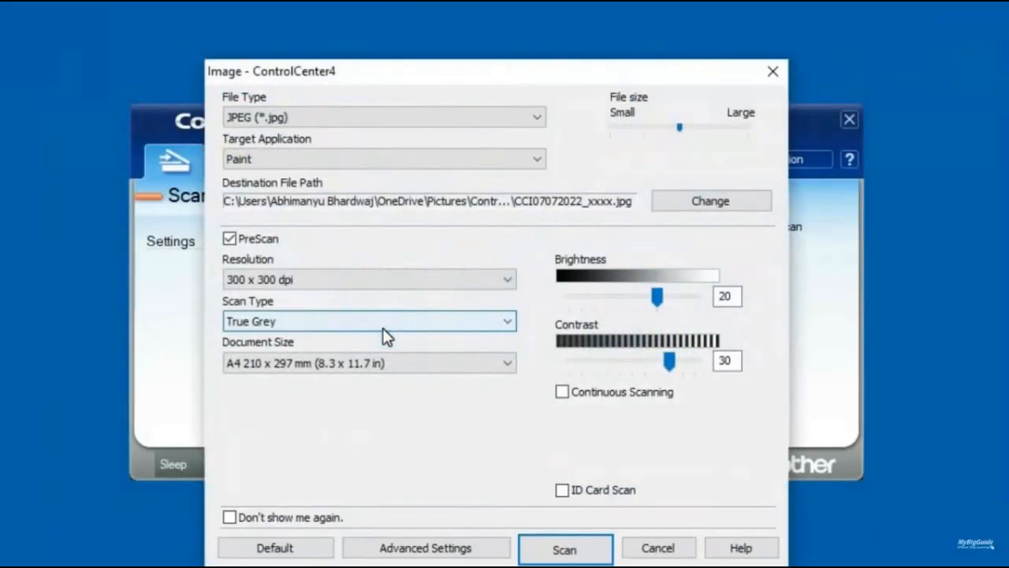
pyautogui.click(385, 321)
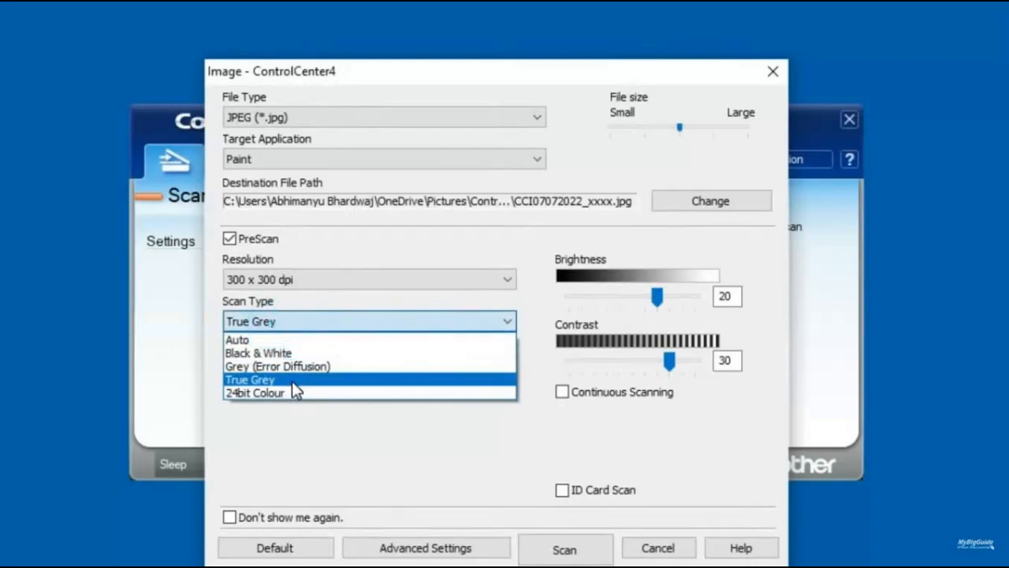
pyautogui.click(293, 381)
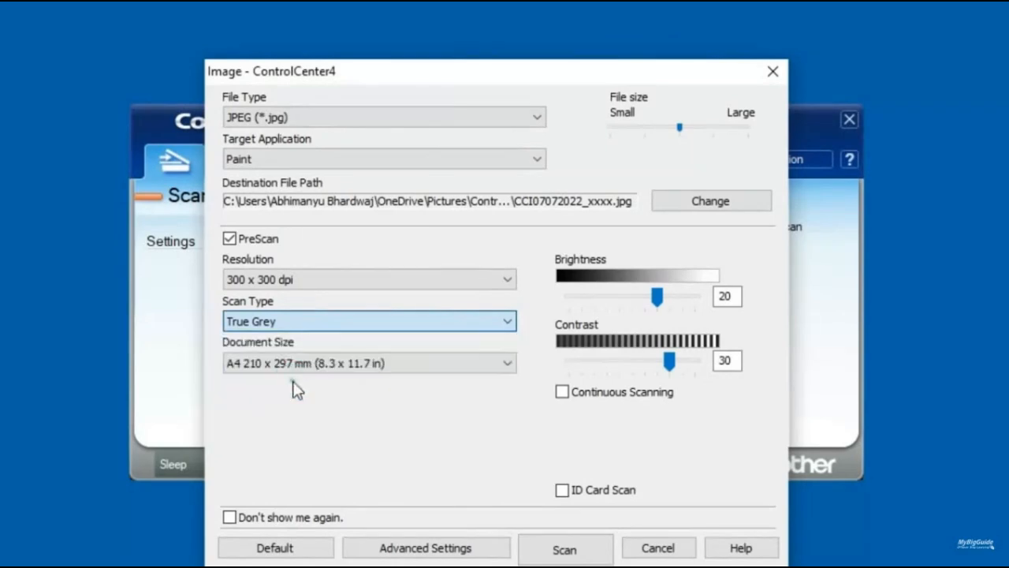
pyautogui.click(569, 551)
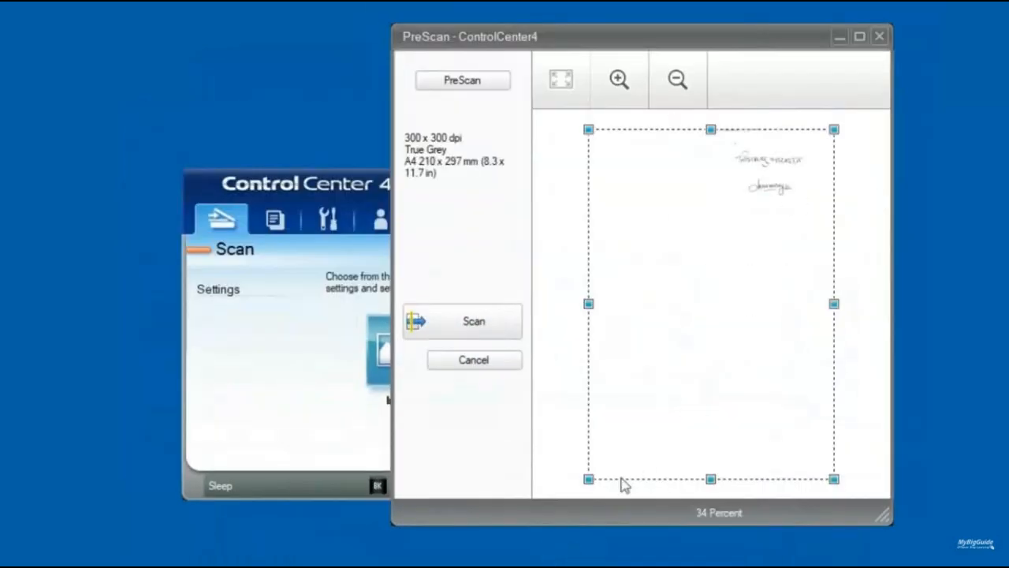
pyautogui.moveTo(588, 477); pyautogui.dragTo(721, 212)
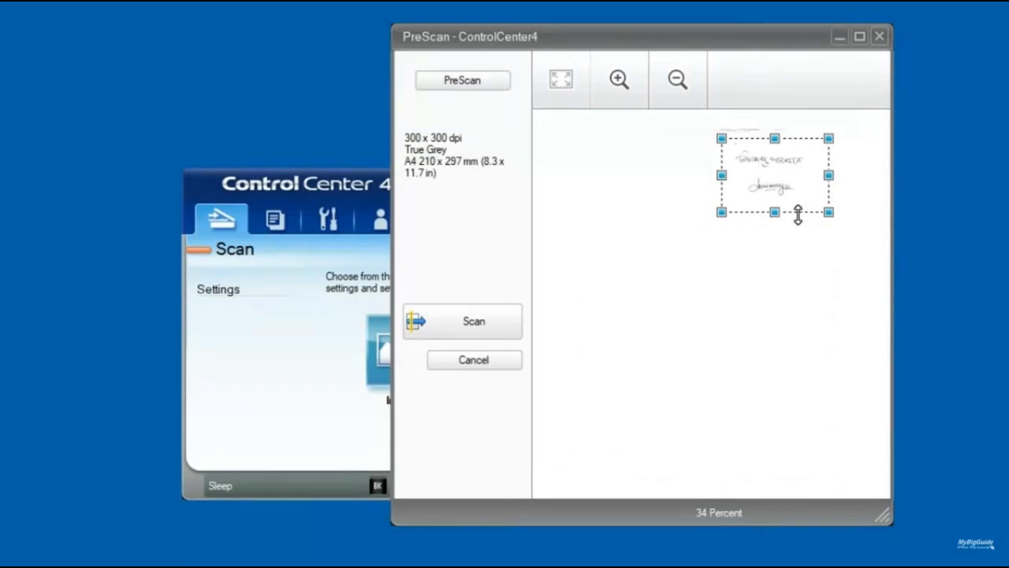
pyautogui.moveTo(773, 211); pyautogui.dragTo(774, 204)
pyautogui.click(489, 320)
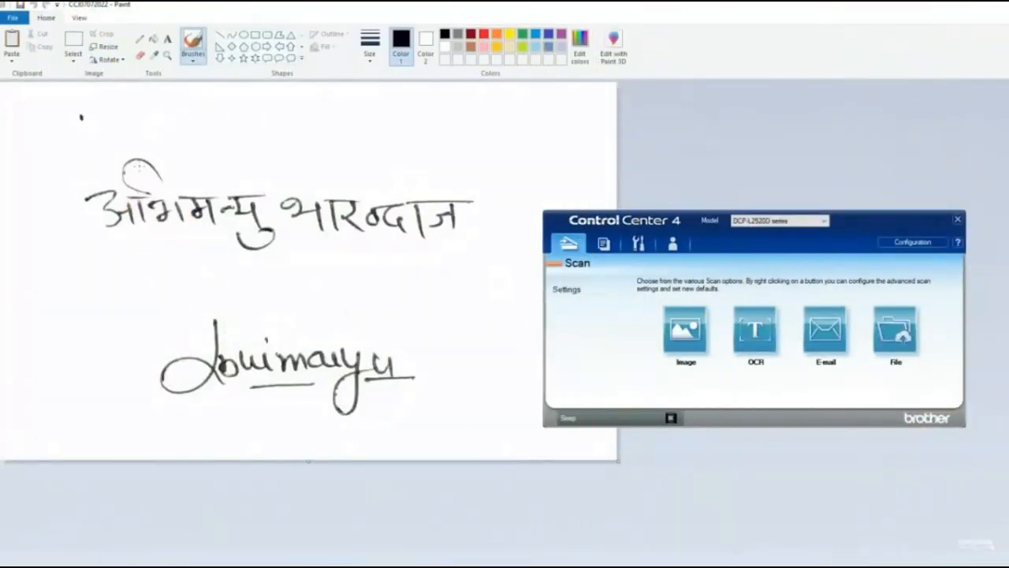
# Save the scan as 'signature' and place the cursor below Sincerely, in the leave letter
pyautogui.click(13, 17)
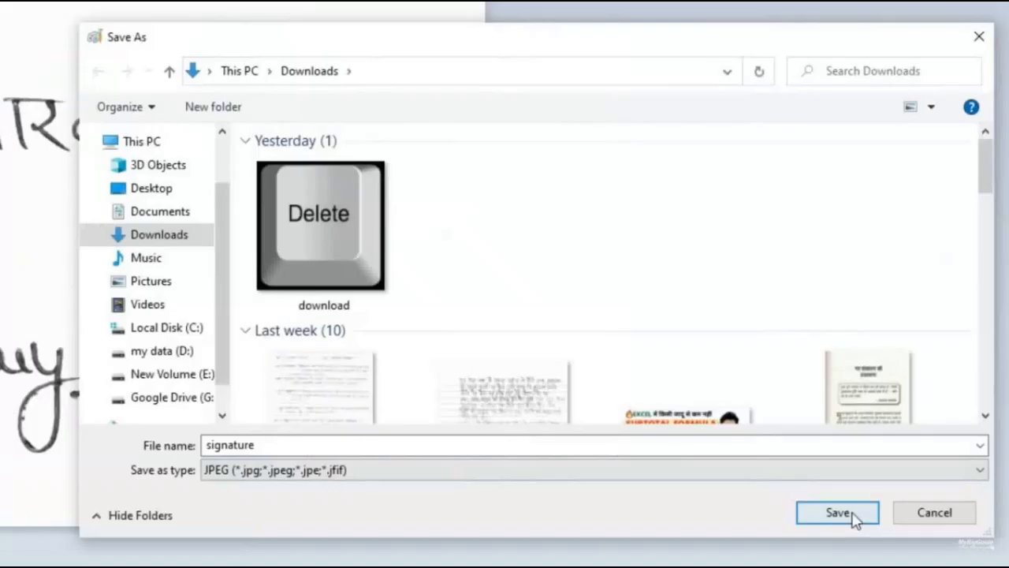
pyautogui.click(837, 512)
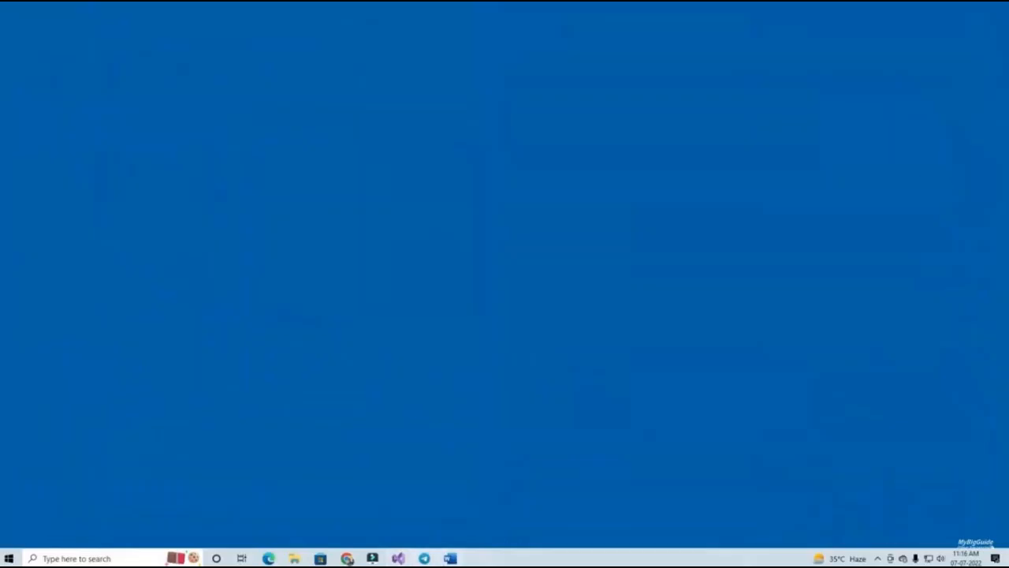
pyautogui.click(451, 558)
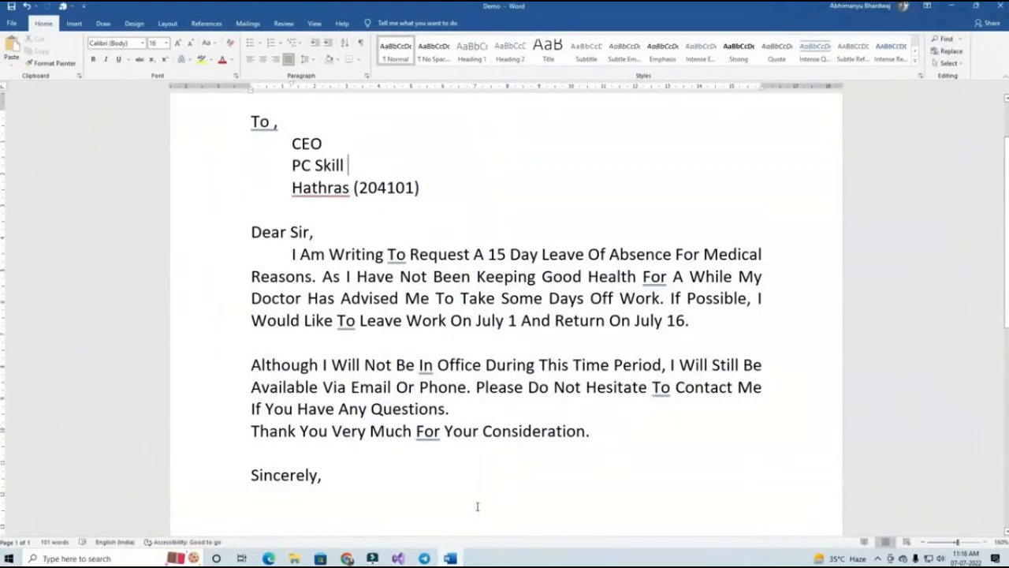
pyautogui.scroll(-3, 449, 473)
pyautogui.click(323, 382)
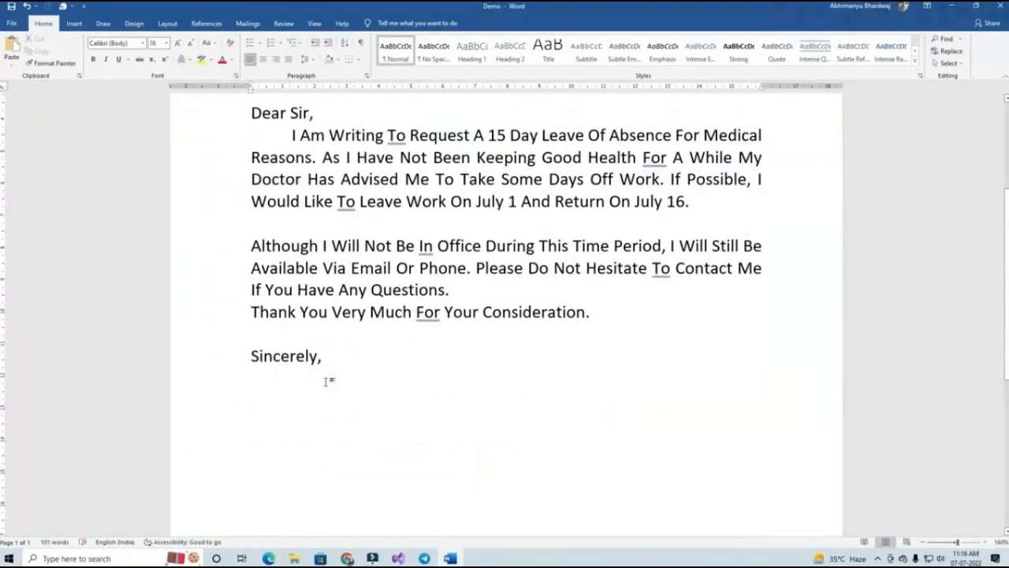
pyautogui.click(79, 25)
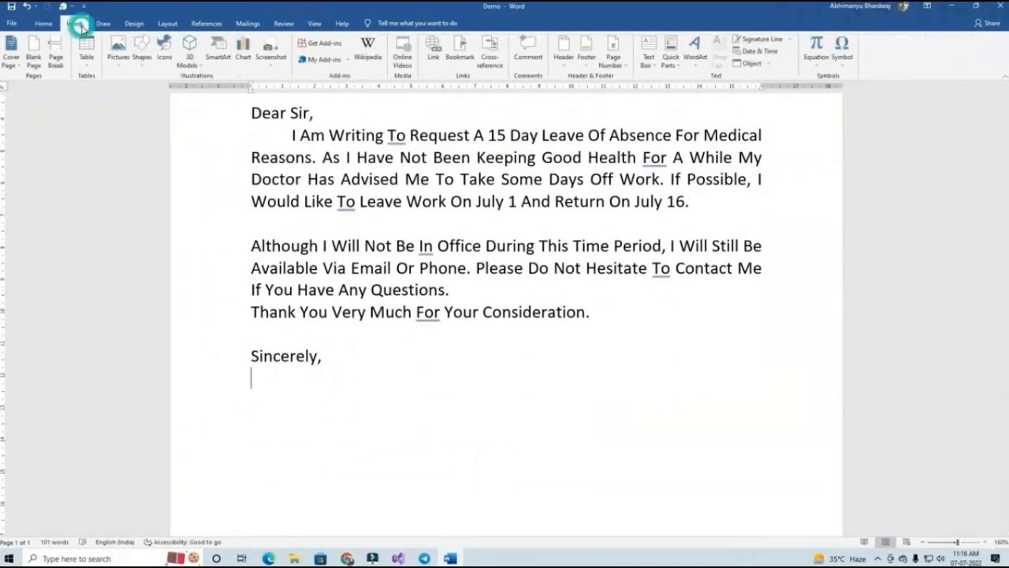
# Insert the signature image from the Downloads folder below Sincerely, in the letter
pyautogui.click(118, 53)
pyautogui.click(142, 89)
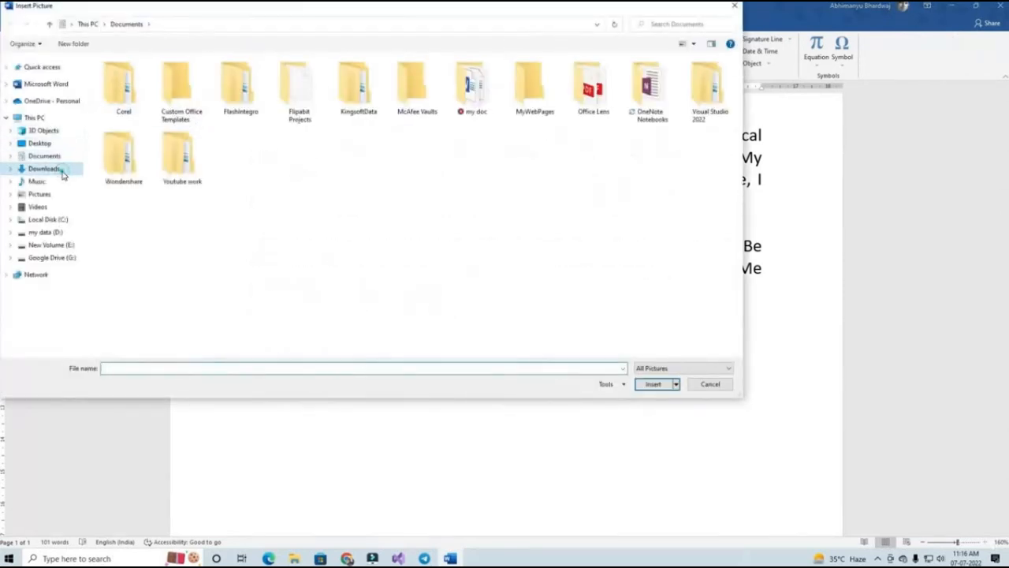
pyautogui.click(60, 169)
pyautogui.doubleClick(130, 134)
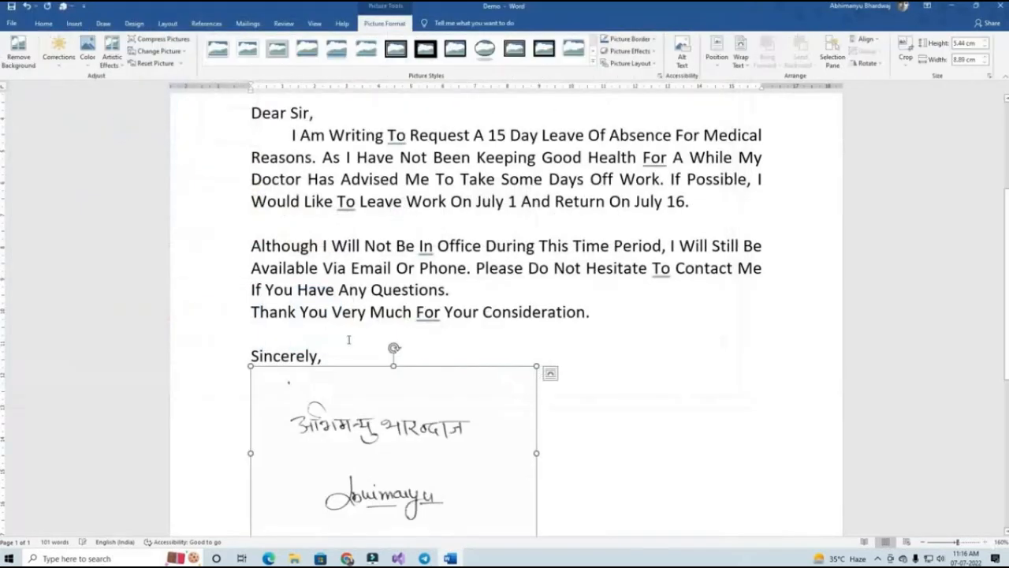
pyautogui.scroll(-3, 407, 388)
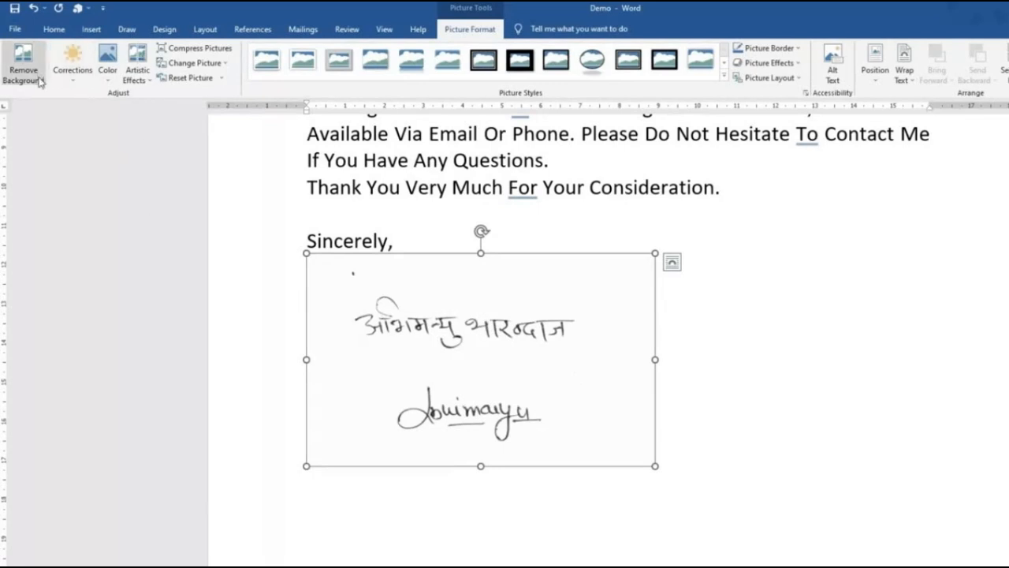
# Browse the Artistic Effects and Color options, then open the Corrections gallery for the signature
pyautogui.click(138, 75)
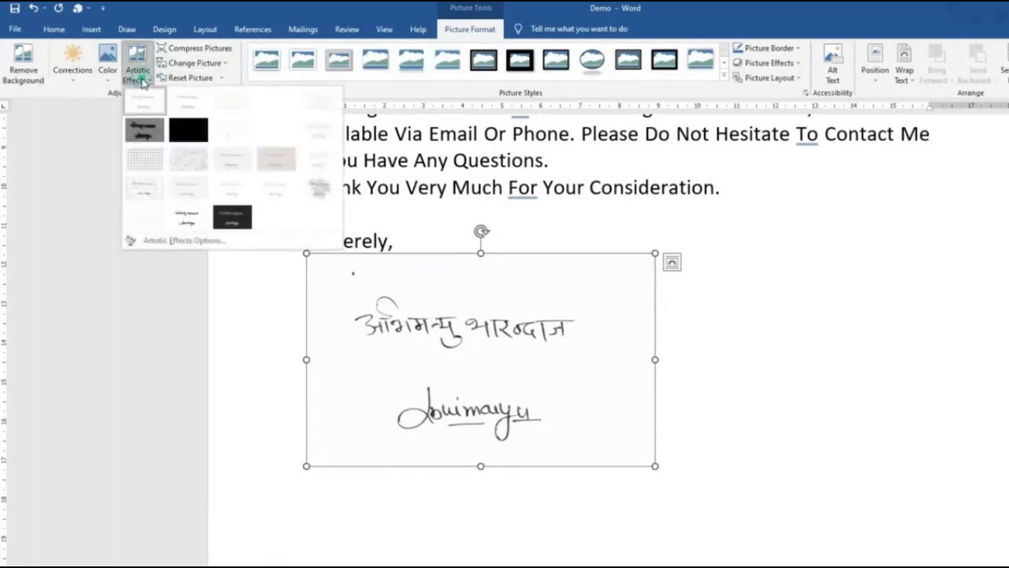
pyautogui.click(110, 78)
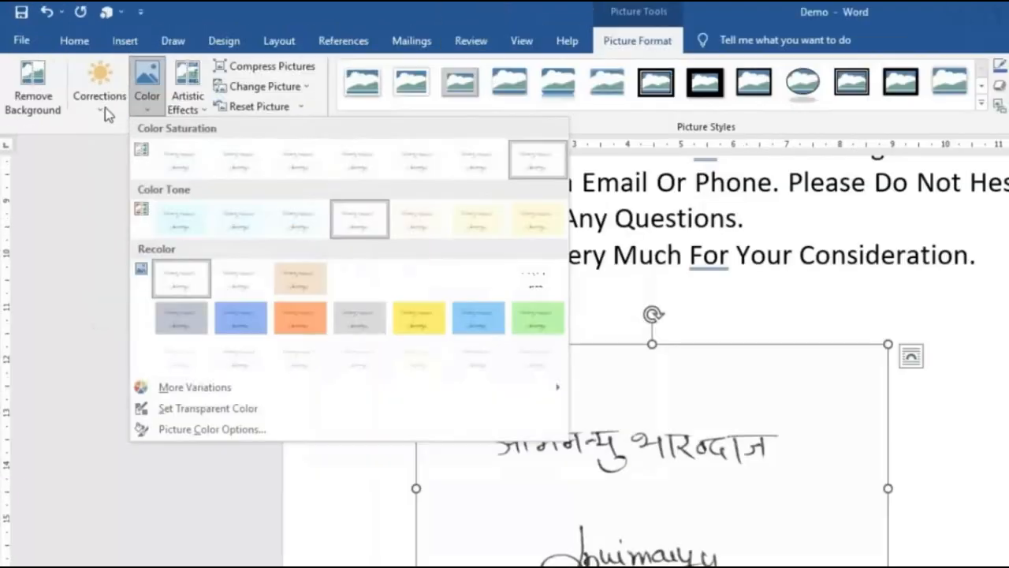
pyautogui.click(103, 110)
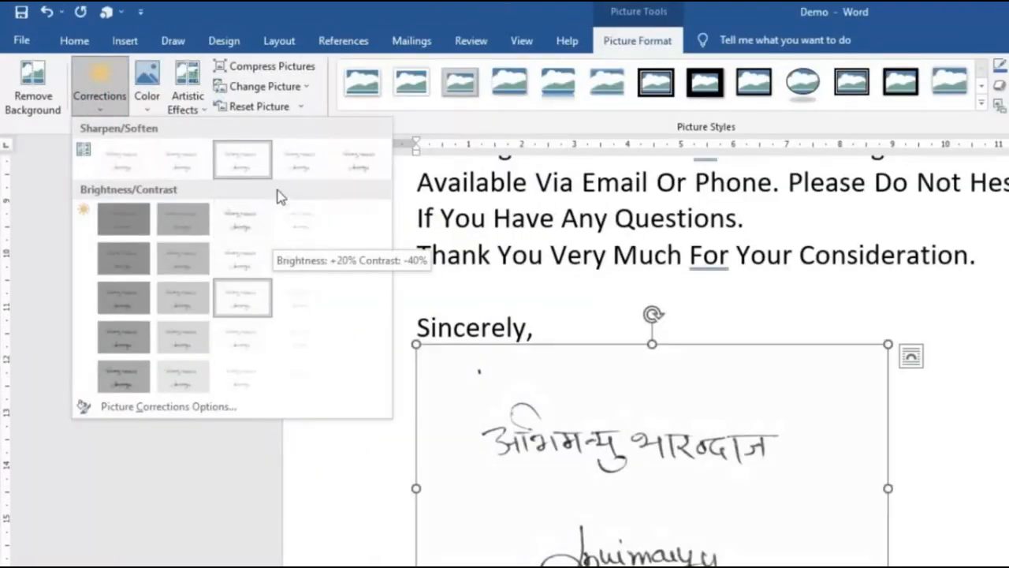
# Sharpen the signature picture by 50% and crop it down to its top handwritten line
pyautogui.click(370, 173)
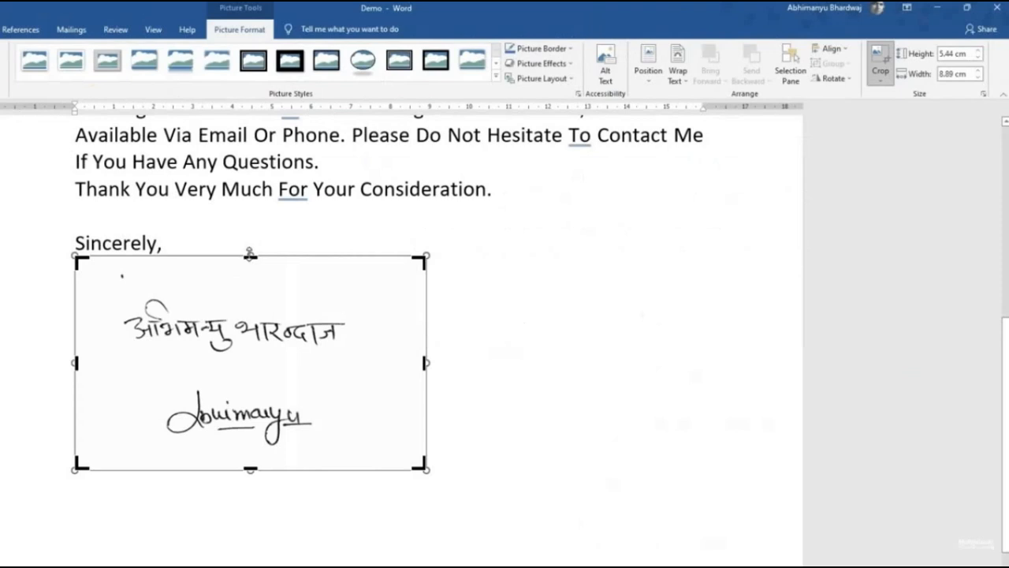
pyautogui.moveTo(652, 343); pyautogui.dragTo(649, 368)
pyautogui.moveTo(248, 273); pyautogui.dragTo(250, 266)
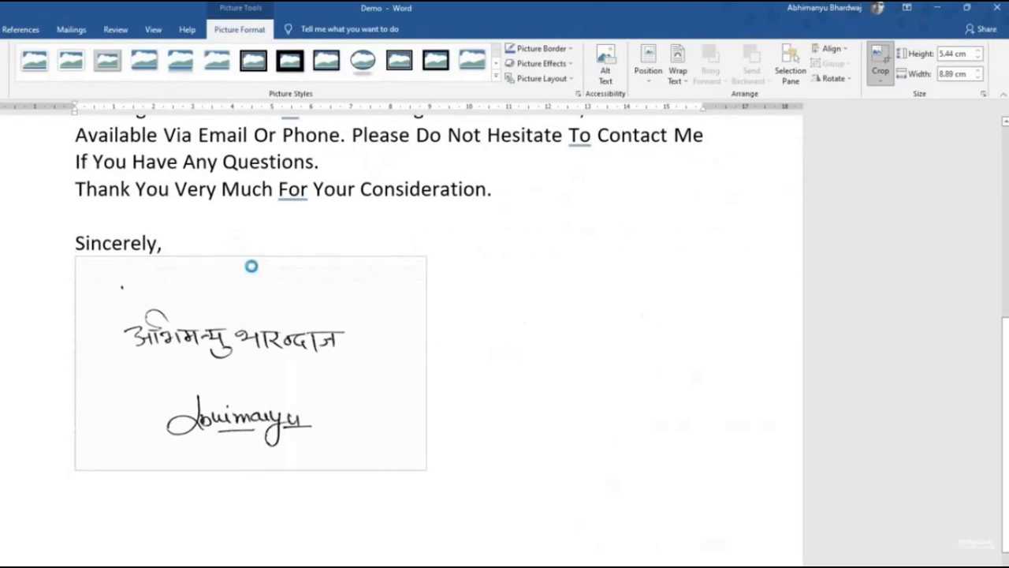
pyautogui.moveTo(423, 259); pyautogui.dragTo(415, 293)
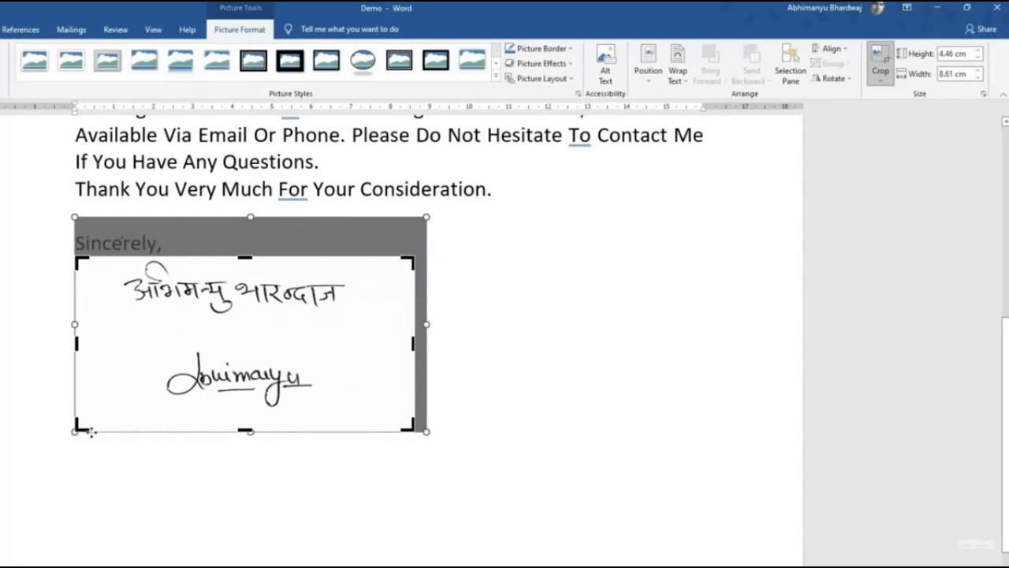
pyautogui.moveTo(77, 428)
pyautogui.mouseDown()
pyautogui.moveTo(88, 411)
pyautogui.moveTo(85, 320)
pyautogui.moveTo(107, 317)
pyautogui.mouseUp()
pyautogui.moveTo(374, 285); pyautogui.dragTo(316, 286)
pyautogui.click(443, 302)
pyautogui.click(248, 293)
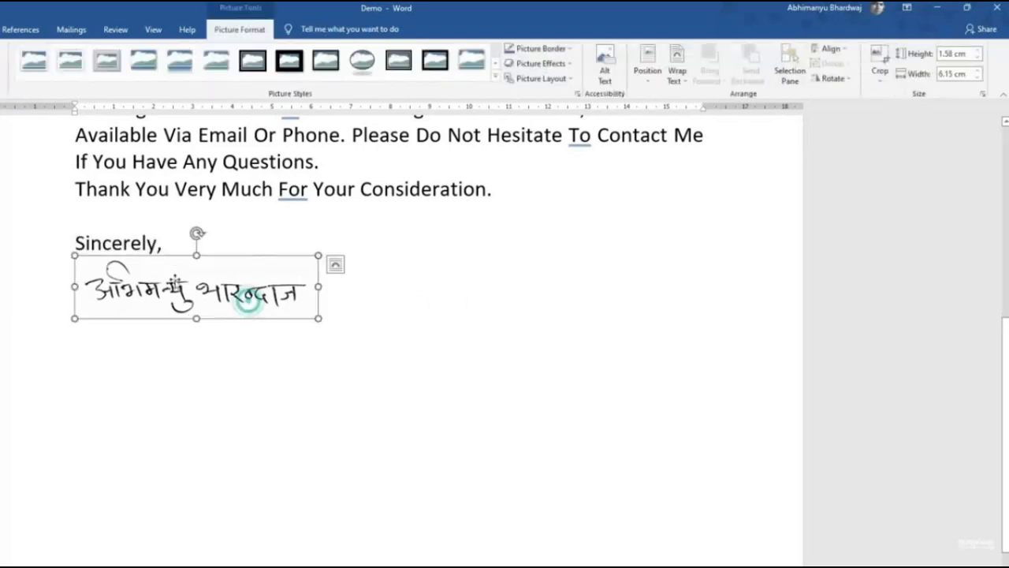
# Type the signer's name on a new line below the signature
pyautogui.click(330, 301)
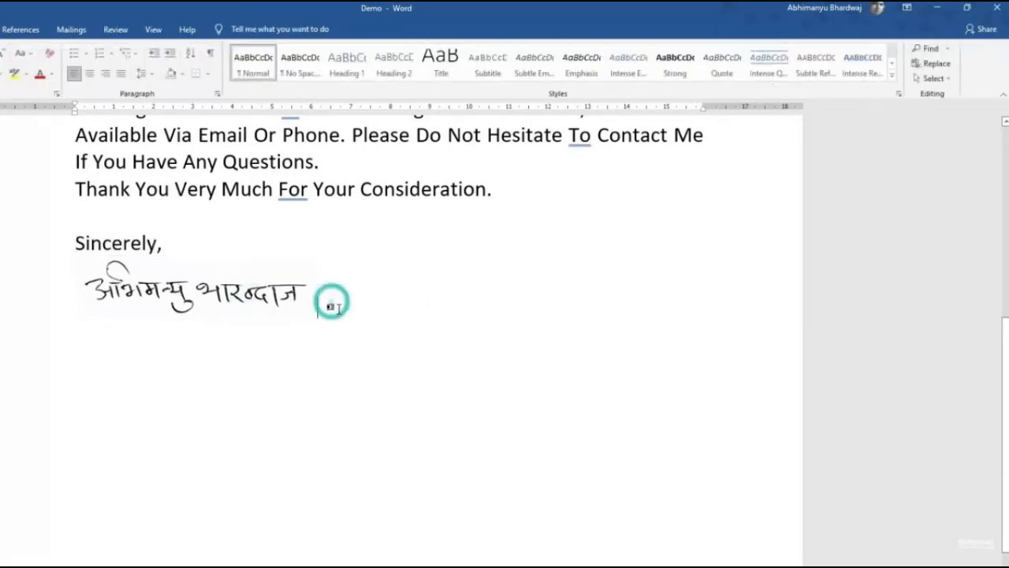
pyautogui.press('Return')
pyautogui.write('Avh')
pyautogui.press('BackSpace')
pyautogui.press('BackSpace')
pyautogui.write('bhiman')
pyautogui.press('BackSpace')
pyautogui.write('manyu')
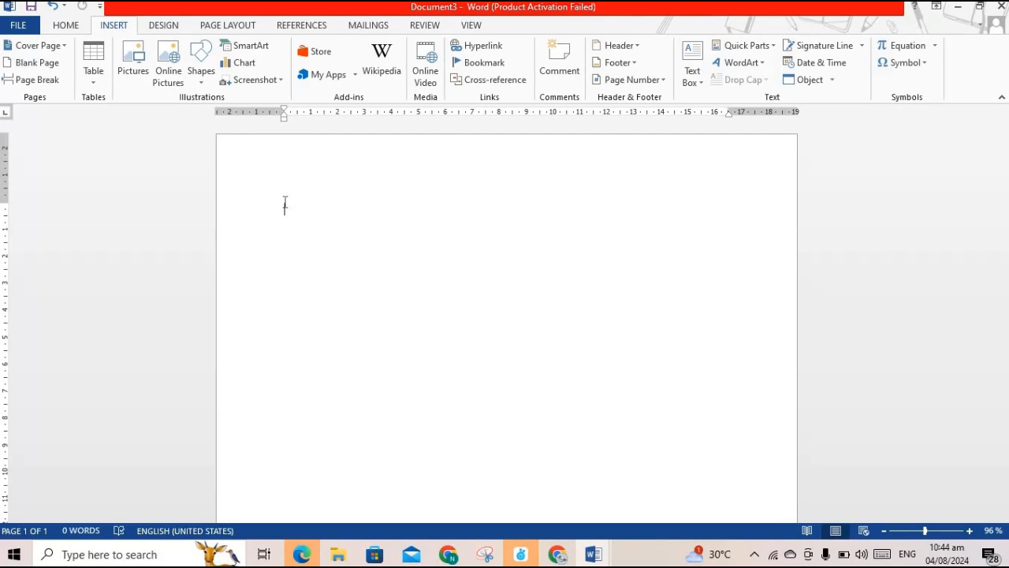
# Type a person's name followed by 'computer teacher' in the blank document
pyautogui.write('naila')
pyautogui.press('Return')
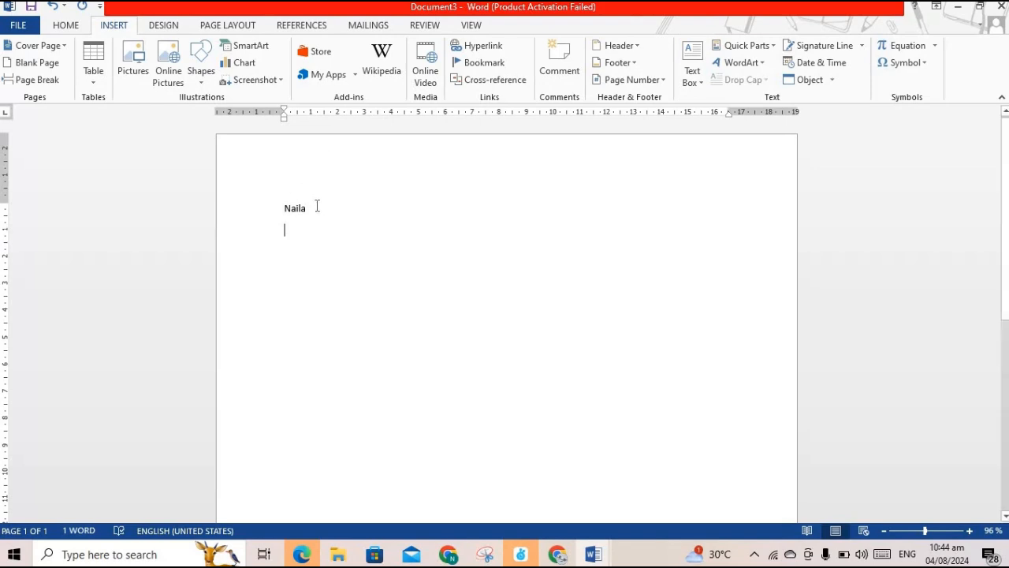
pyautogui.write('m')
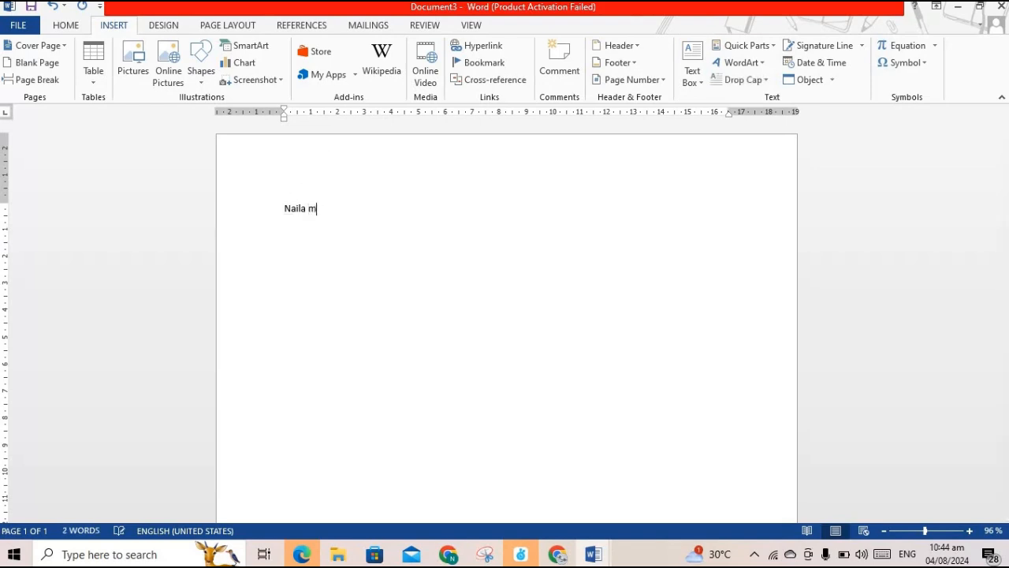
pyautogui.press('BackSpace')
pyautogui.write('computer teacher')
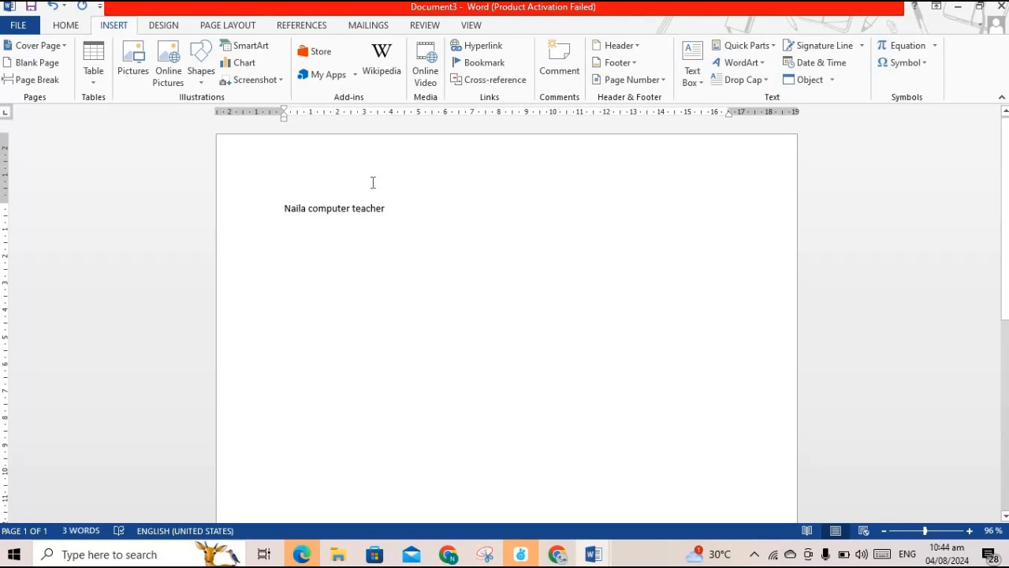
# Save the selected name-and-'computer teacher' line to the AutoText gallery under the name 'N c t'
pyautogui.moveTo(387, 208); pyautogui.dragTo(283, 213)
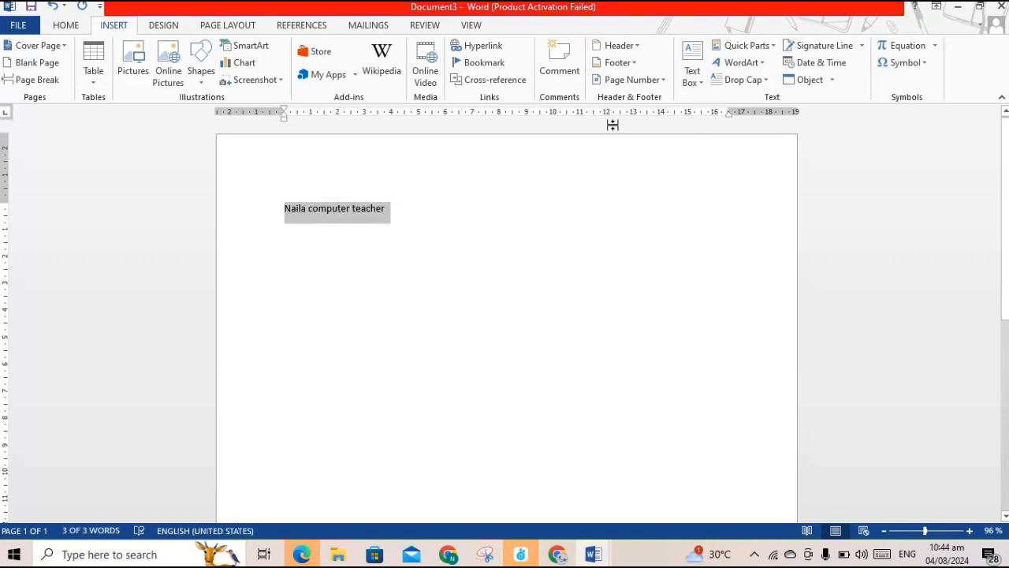
pyautogui.click(773, 46)
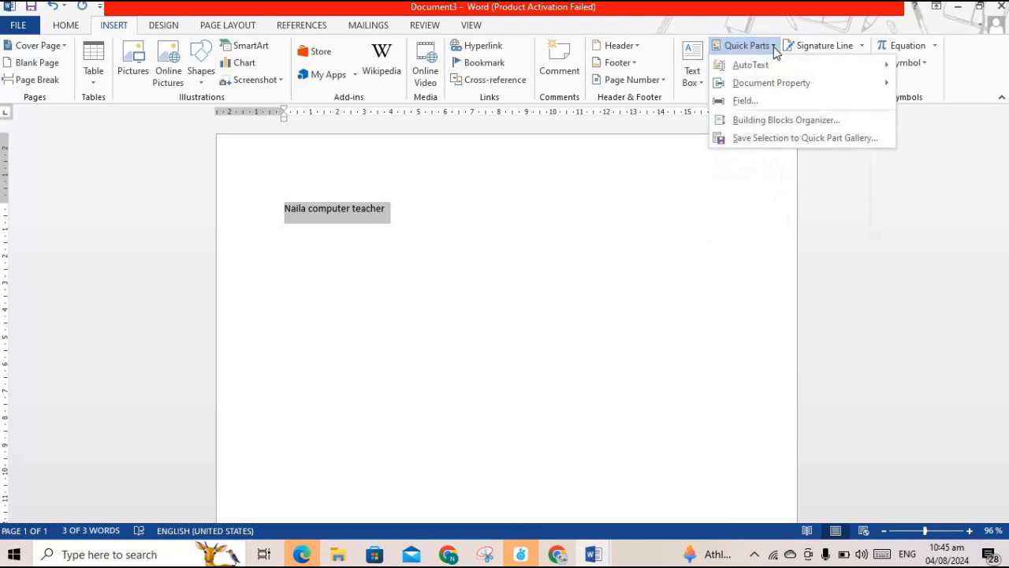
pyautogui.moveTo(744, 67)
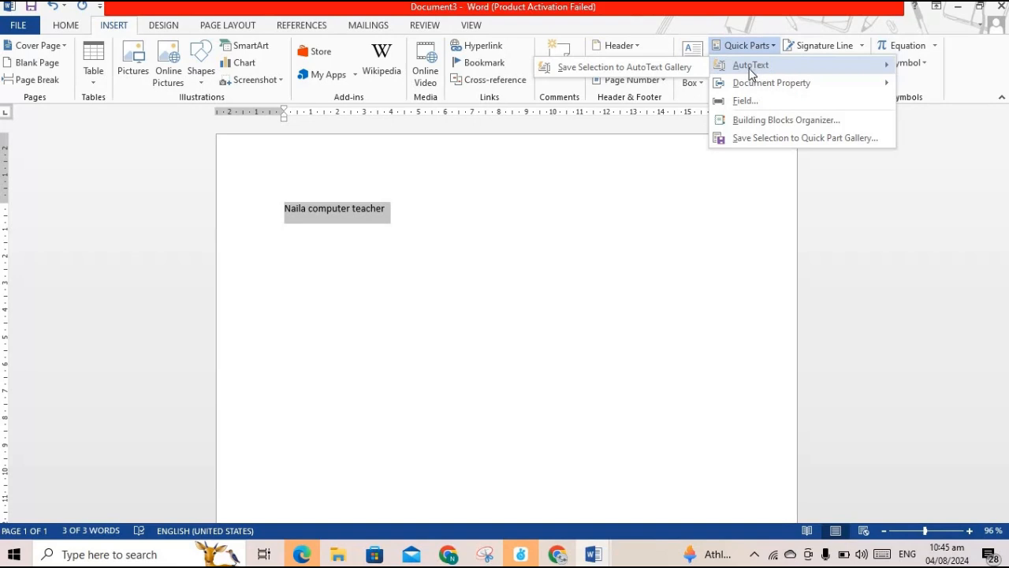
pyautogui.click(648, 69)
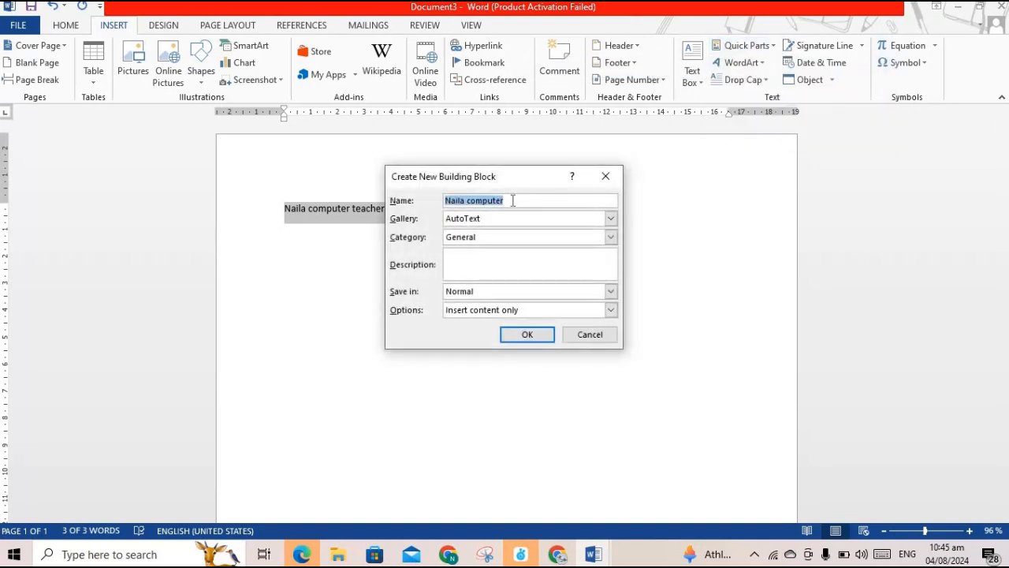
pyautogui.click(512, 200)
pyautogui.press('BackSpace')
pyautogui.press('BackSpace')
pyautogui.press('BackSpace')
pyautogui.press('BackSpace')
pyautogui.press('BackSpace')
pyautogui.press('BackSpace')
pyautogui.press('BackSpace')
pyautogui.press('BackSpace')
pyautogui.press('BackSpace')
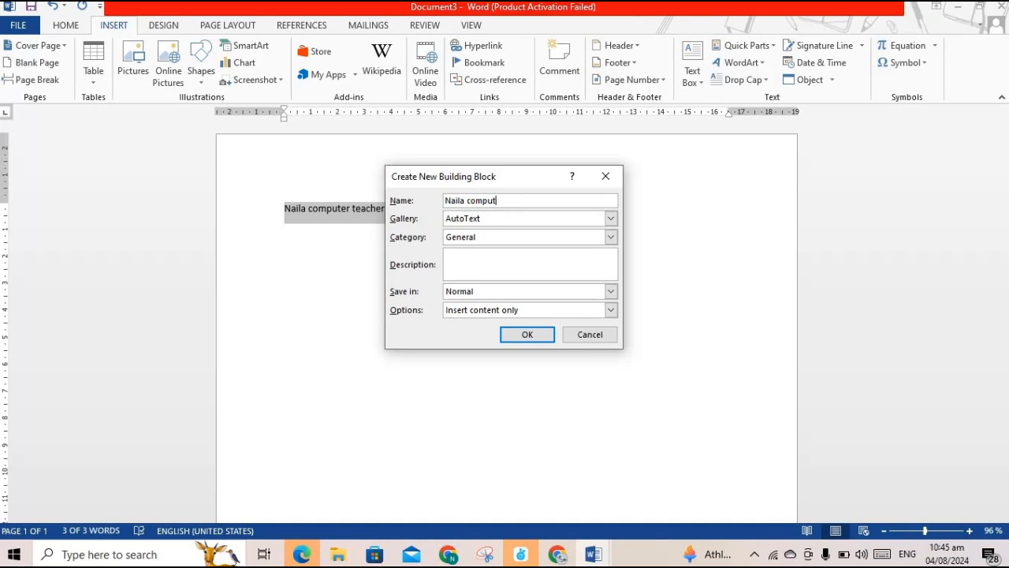
pyautogui.press('BackSpace')
pyautogui.press('BackSpace')
pyautogui.press('BackSpace')
pyautogui.press('BackSpace')
pyautogui.write('c t')
pyautogui.click(527, 336)
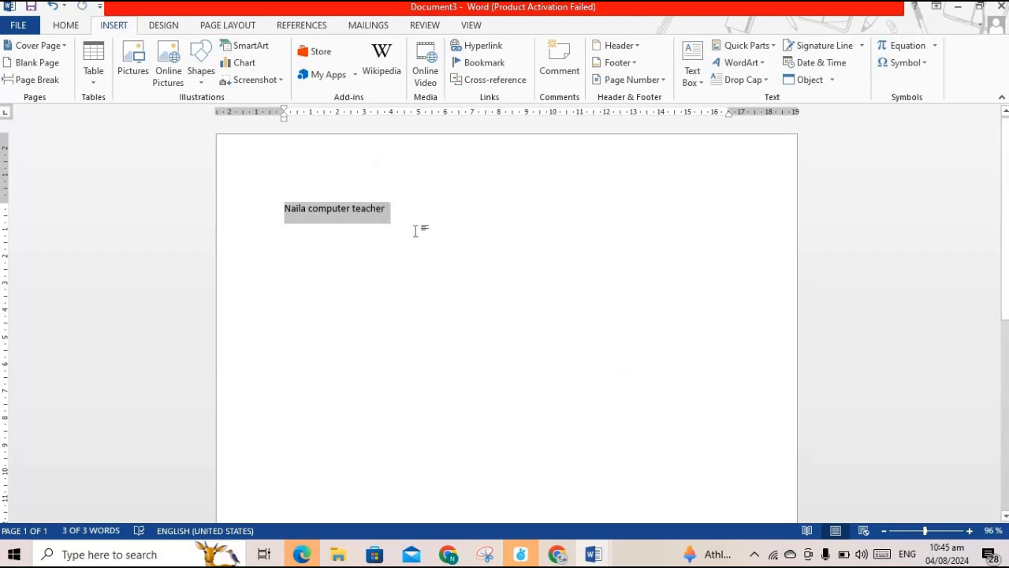
# Delete the teacher line, then bring it back by typing 'N c t' and accepting the AutoText suggestion
pyautogui.press('Delete')
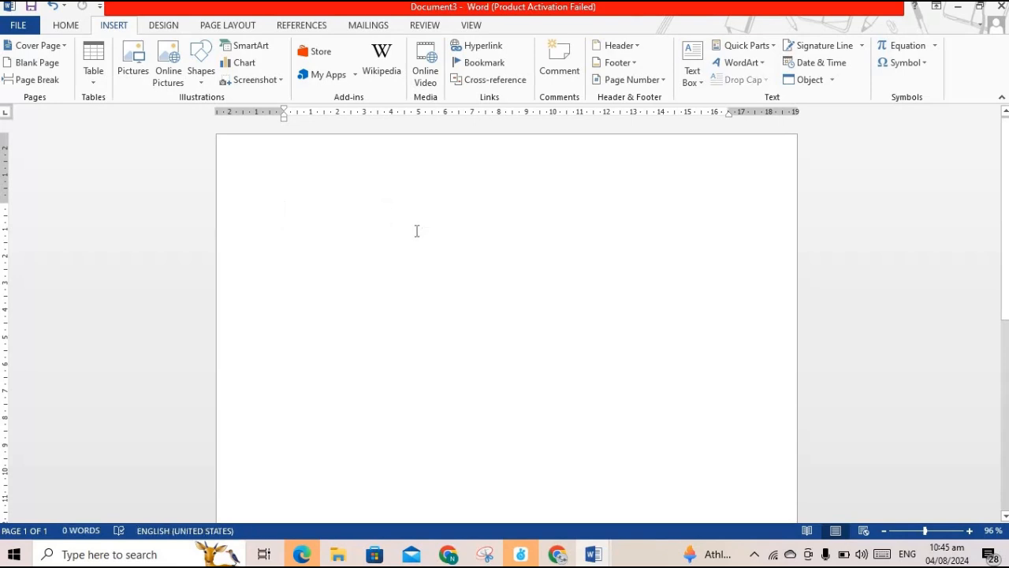
pyautogui.write('N')
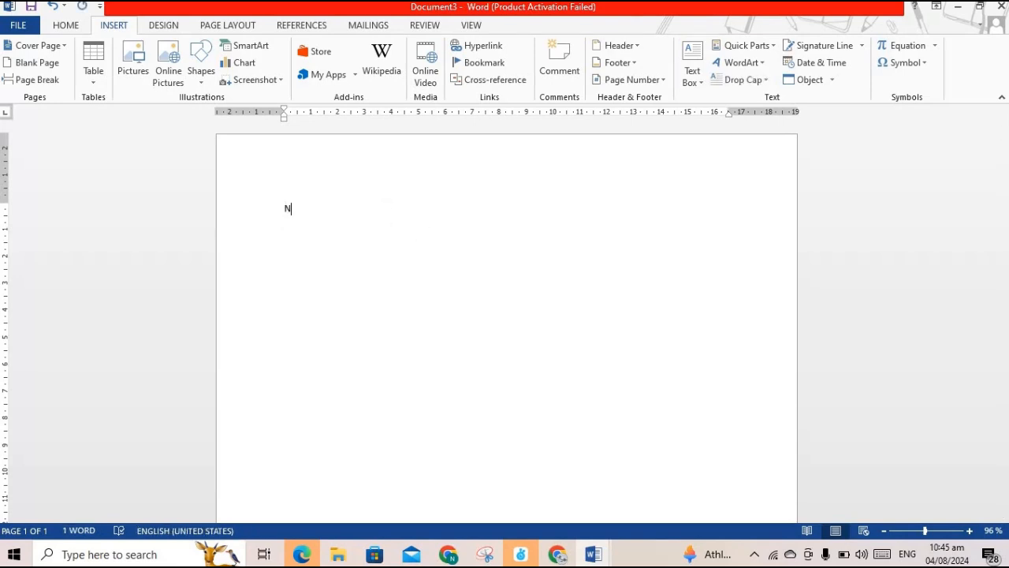
pyautogui.write(' C')
pyautogui.press('BackSpace')
pyautogui.press('BackSpace')
pyautogui.write('c t')
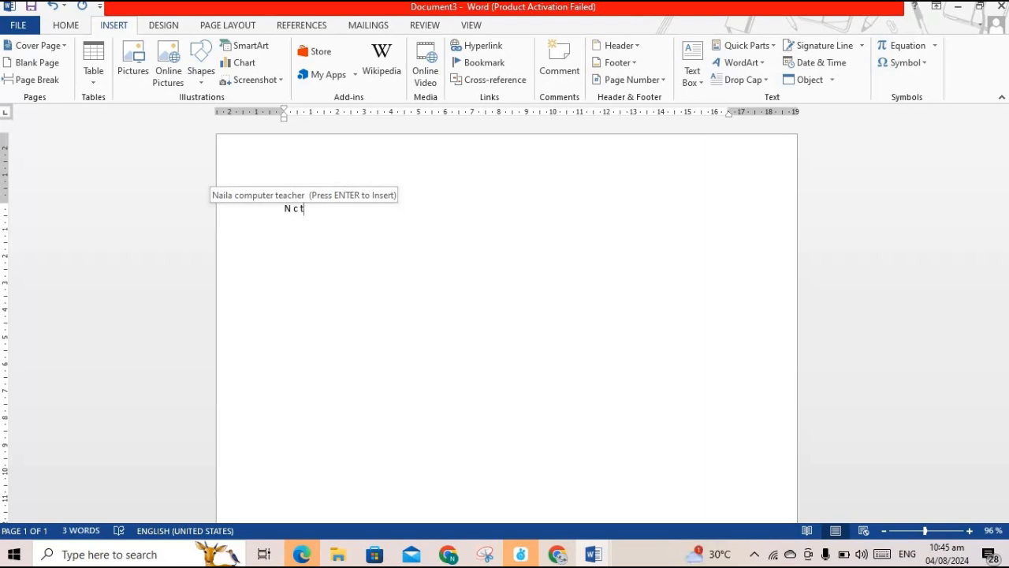
pyautogui.press('Return')
pyautogui.press('Return')
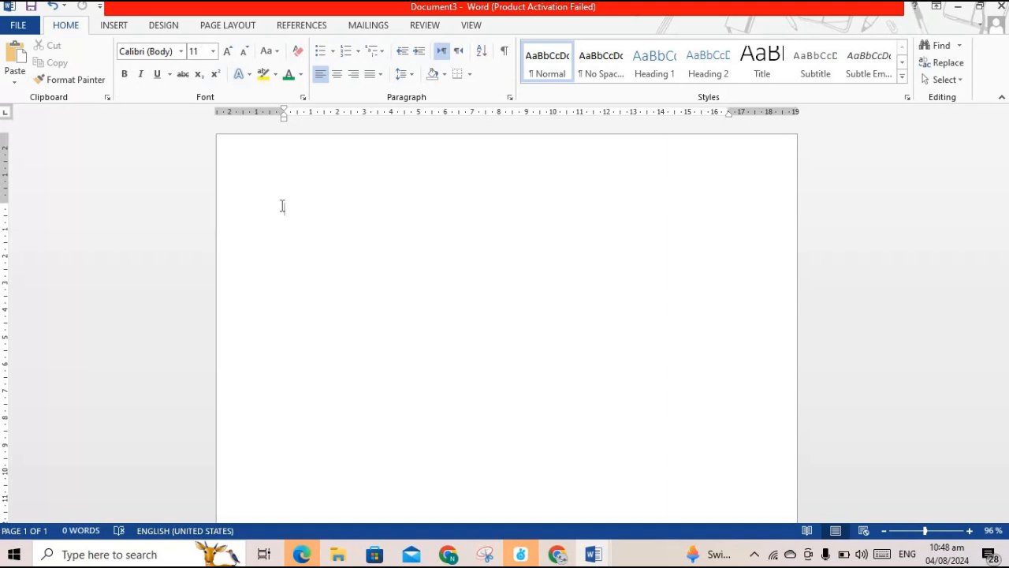
# Generate sample paragraphs with =rand(2,3), then remove the first paragraph's final word 'document.'
pyautogui.write('=rand(2,3)')
pyautogui.press('Return')
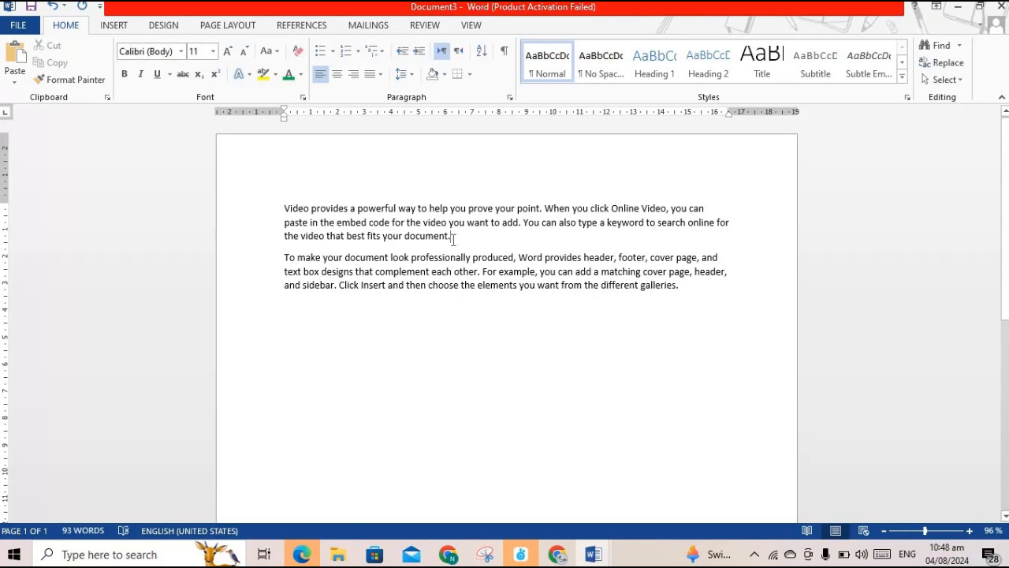
pyautogui.press('BackSpace')
pyautogui.press('BackSpace')
pyautogui.press('BackSpace')
pyautogui.press('BackSpace')
pyautogui.press('BackSpace')
pyautogui.press('BackSpace')
pyautogui.press('BackSpace')
pyautogui.press('BackSpace')
pyautogui.press('BackSpace')
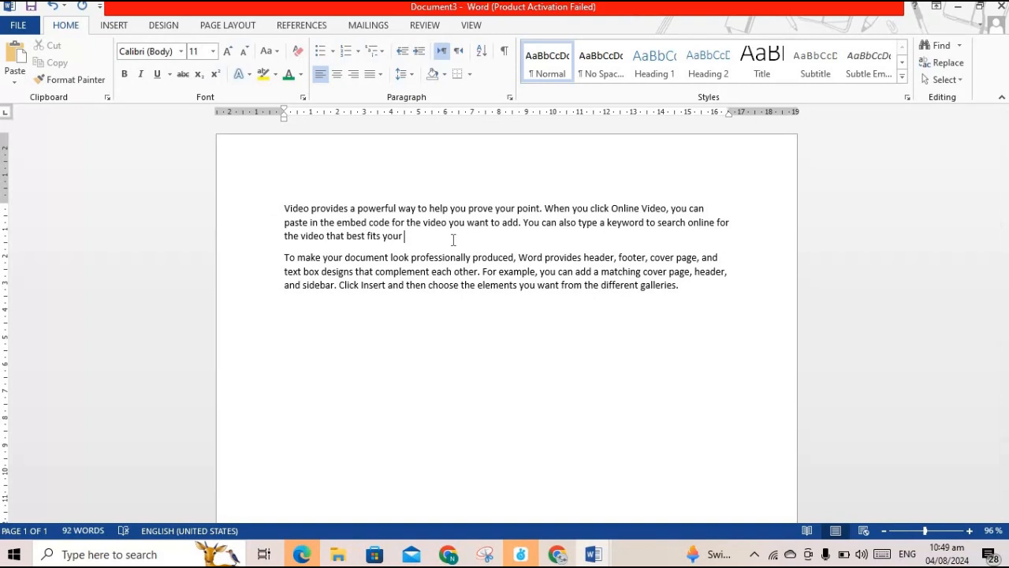
pyautogui.write('document.')
pyautogui.press('BackSpace')
pyautogui.hotkey('ctrl', 'BackSpace')
pyautogui.hotkey('ctrl', 'z')
pyautogui.press('BackSpace')
pyautogui.press('BackSpace')
pyautogui.hotkey('ctrl', 'z')
pyautogui.hotkey('ctrl', 'z')
pyautogui.hotkey('ctrl', 'BackSpace')
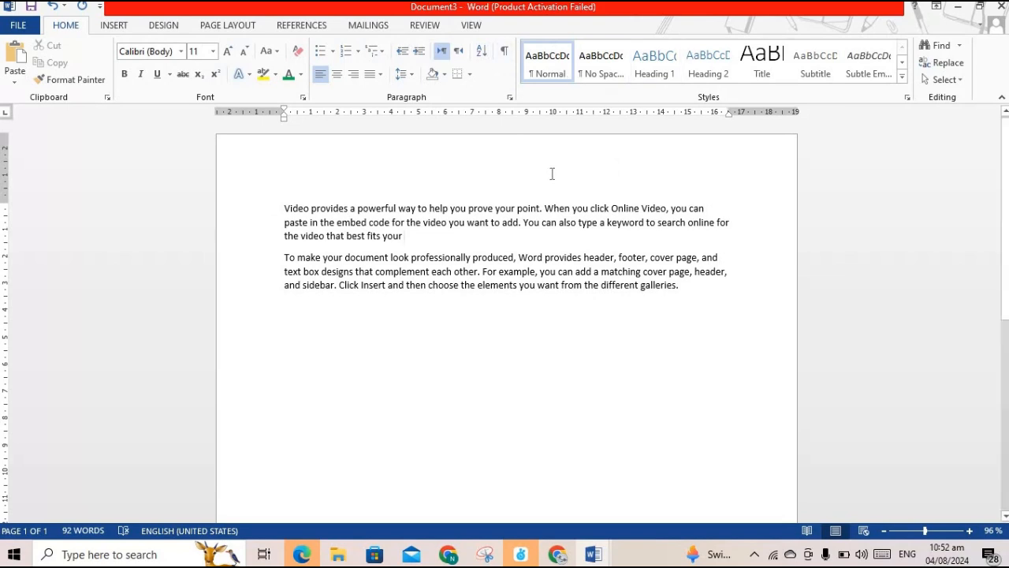
pyautogui.press('XF86AudioMute')
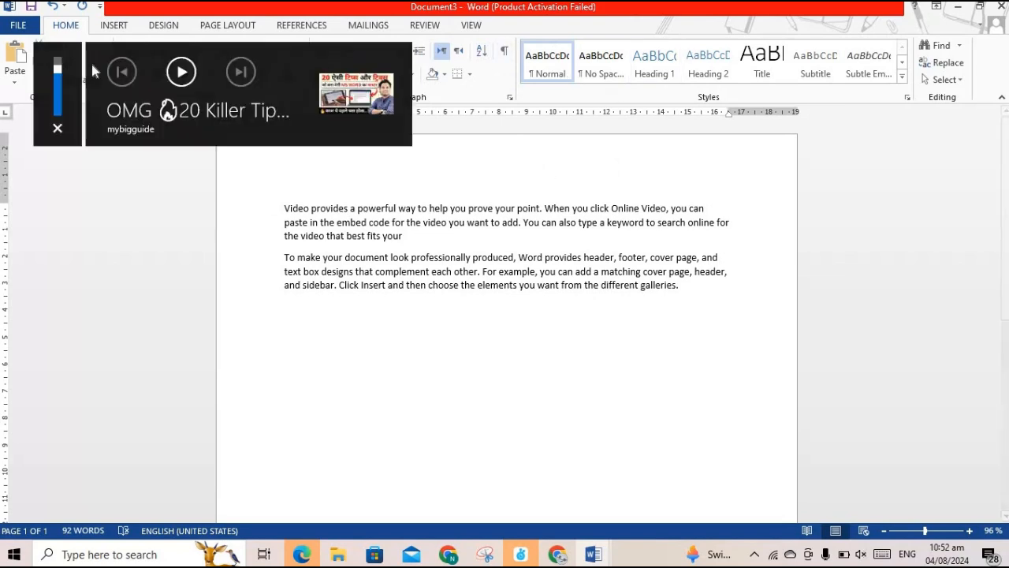
pyautogui.click(345, 160)
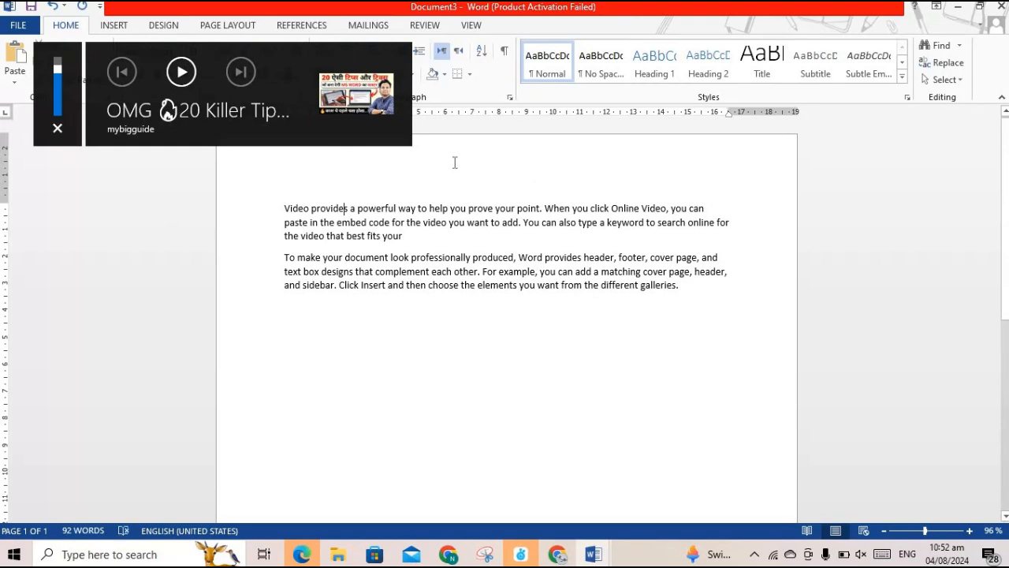
pyautogui.doubleClick(455, 162)
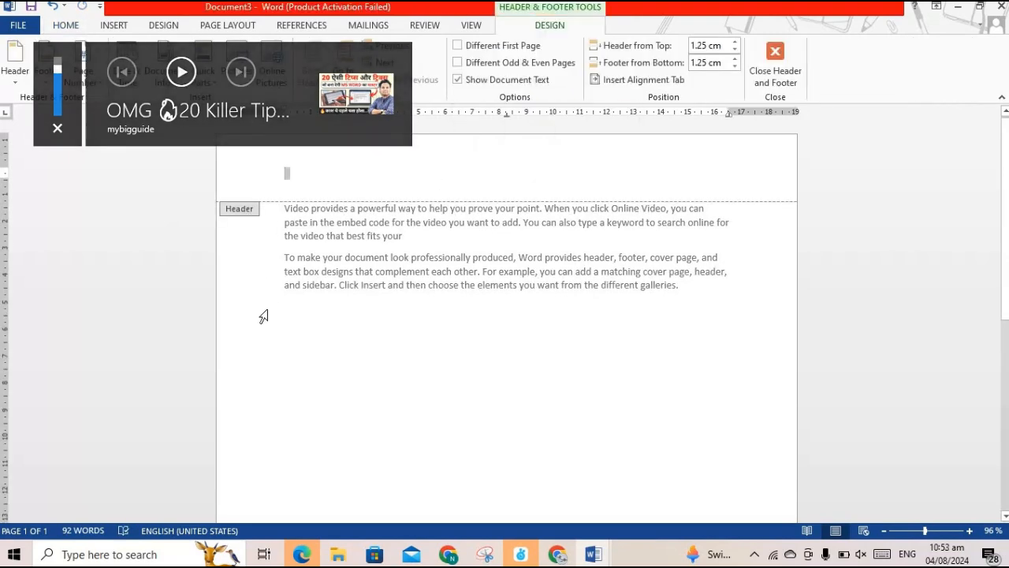
pyautogui.tripleClick(265, 313)
pyautogui.click(500, 356)
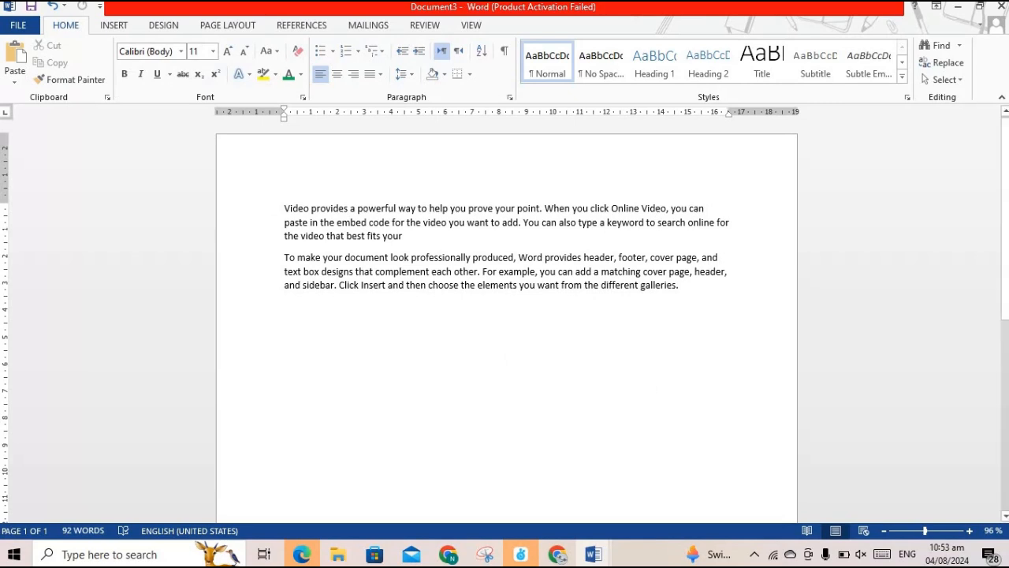
pyautogui.click(862, 559)
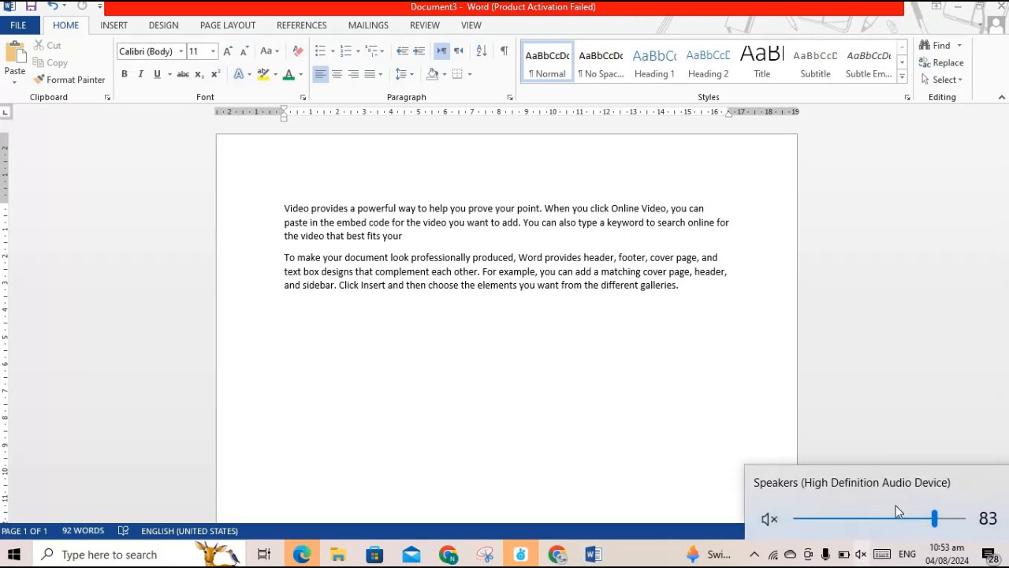
pyautogui.moveTo(935, 518)
pyautogui.mouseDown()
pyautogui.moveTo(917, 518)
pyautogui.moveTo(932, 518)
pyautogui.mouseUp()
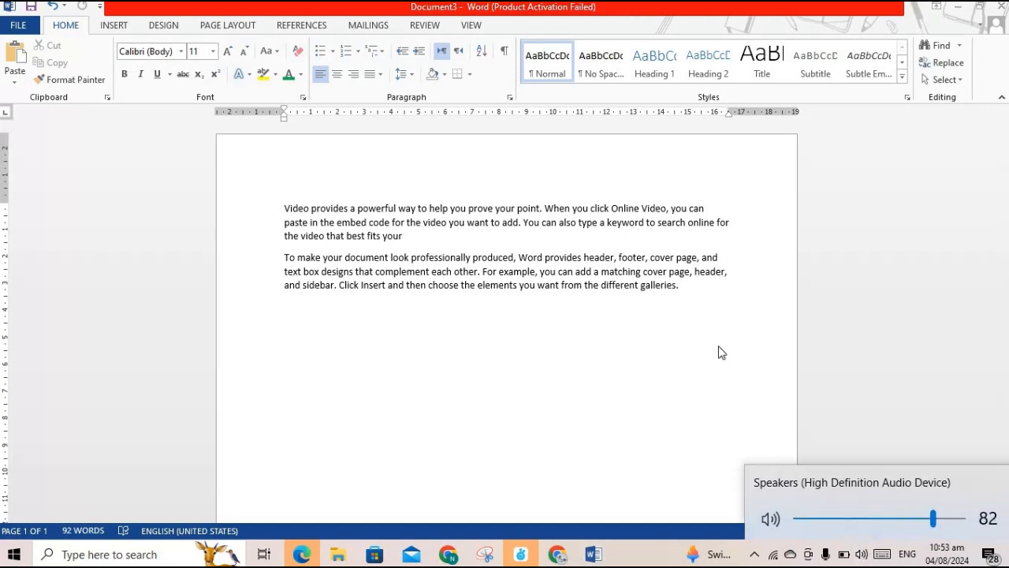
pyautogui.click(521, 431)
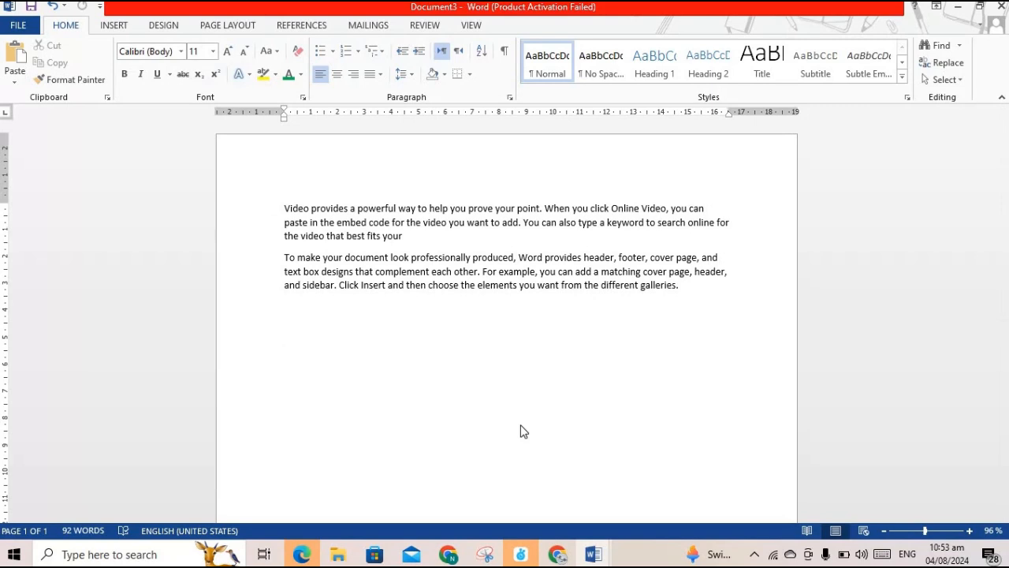
pyautogui.click(100, 7)
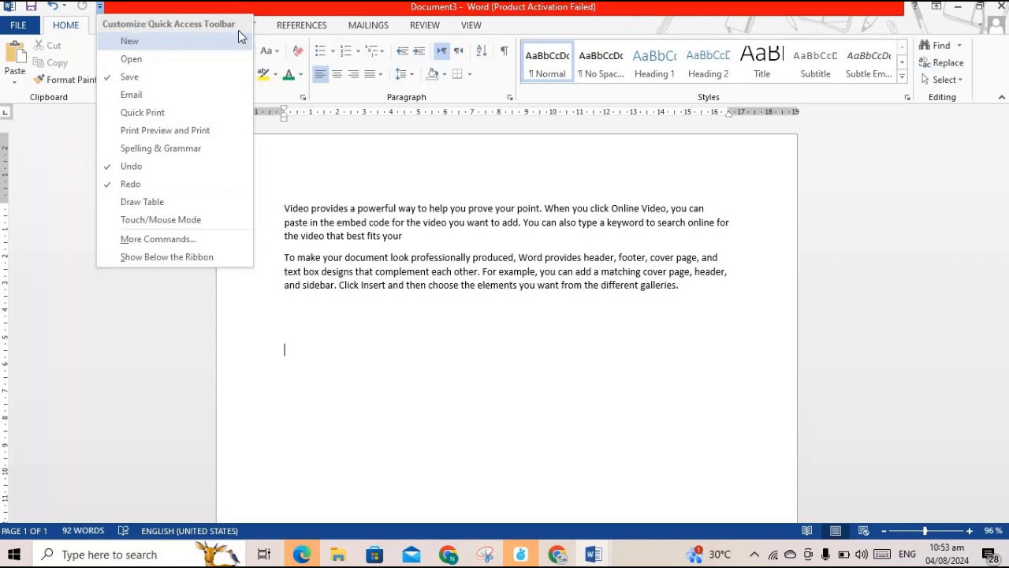
pyautogui.click(83, 186)
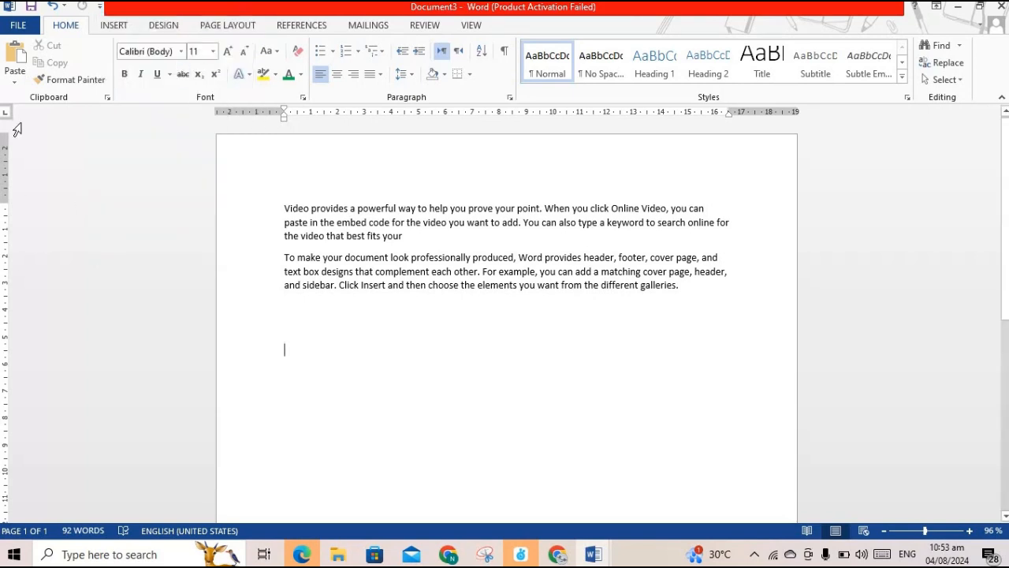
pyautogui.click(100, 7)
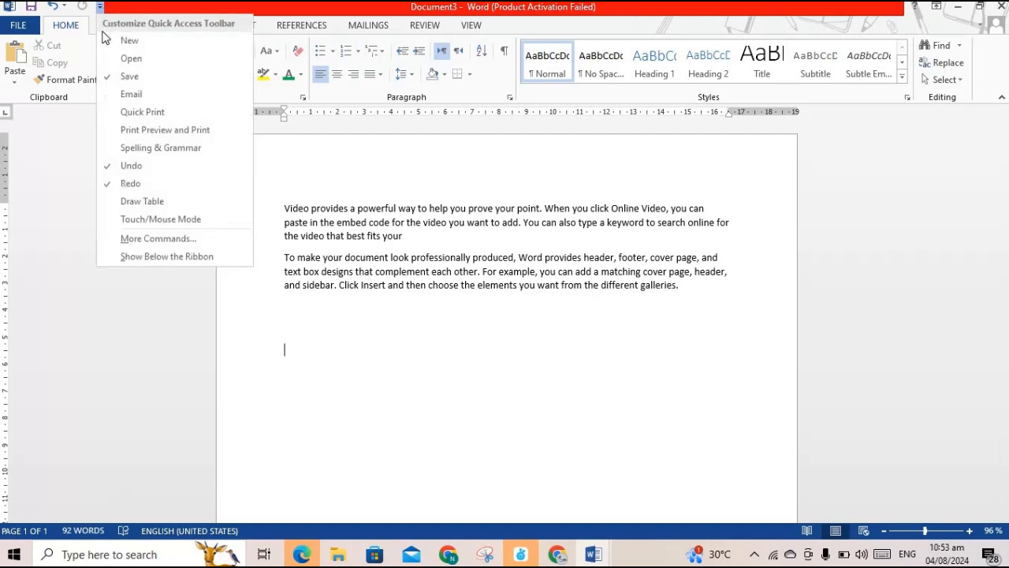
pyautogui.click(160, 244)
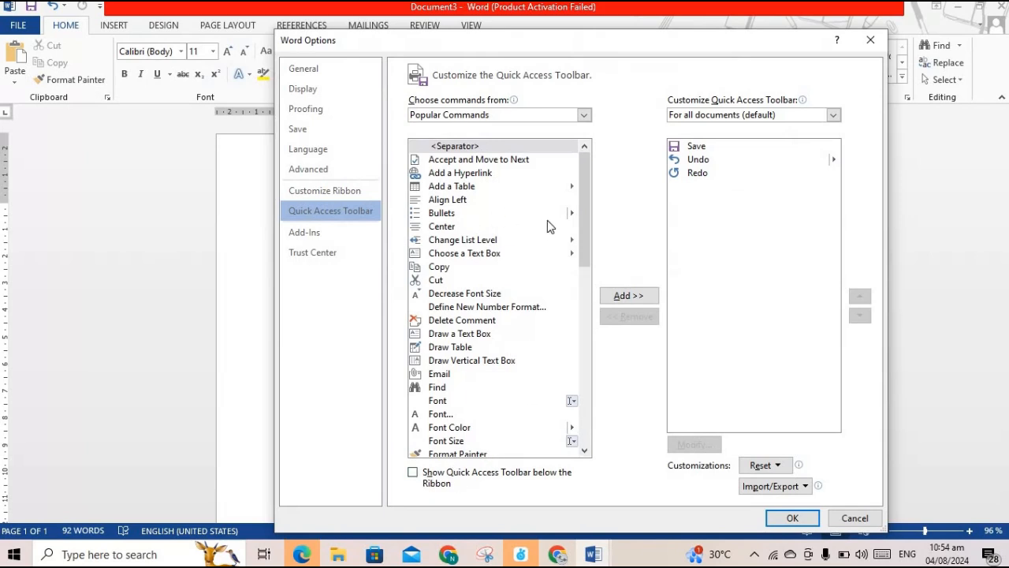
pyautogui.click(443, 416)
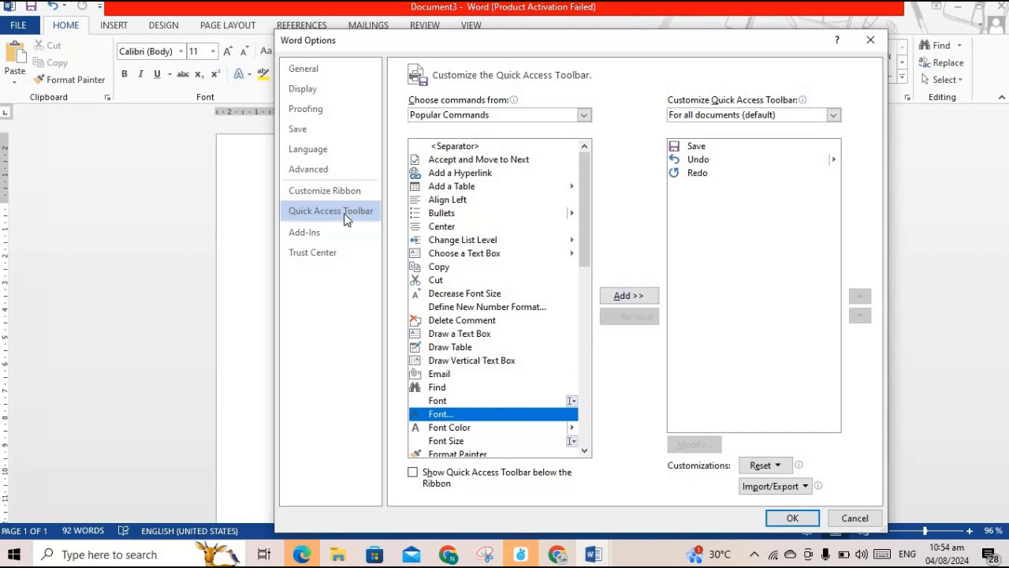
pyautogui.click(329, 173)
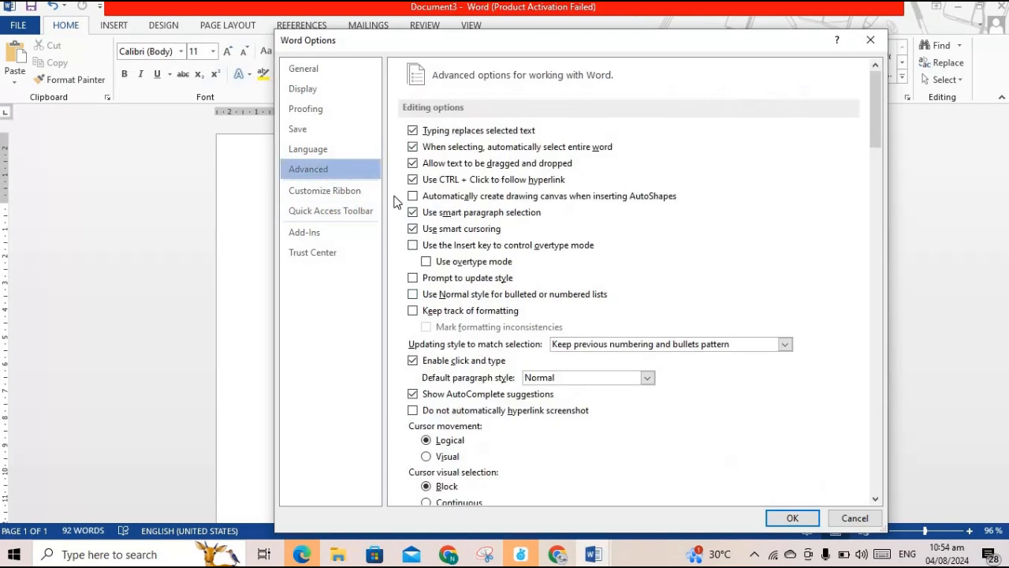
pyautogui.click(334, 214)
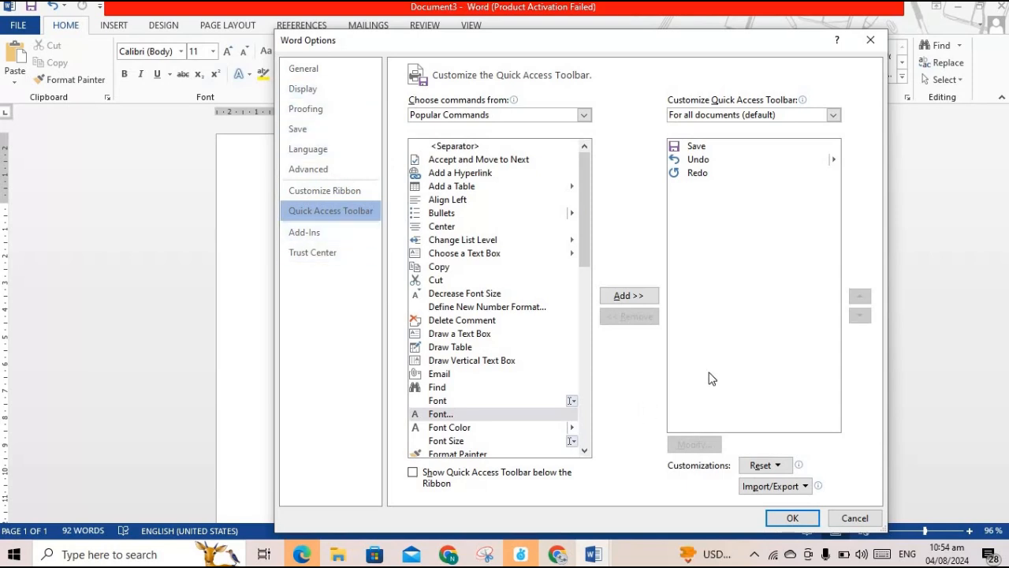
pyautogui.click(874, 46)
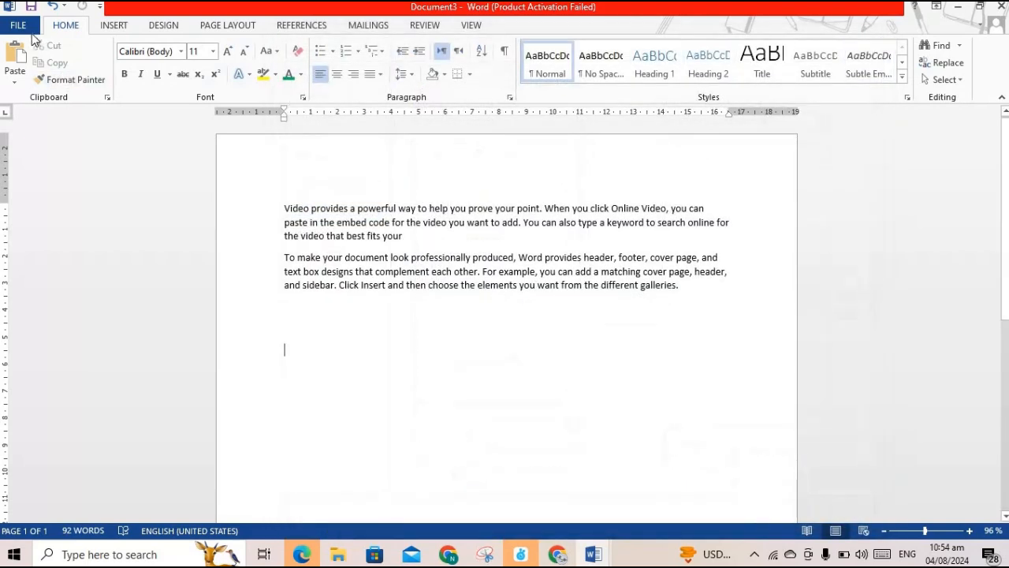
# Open Word Options from the File backstage view
pyautogui.click(19, 25)
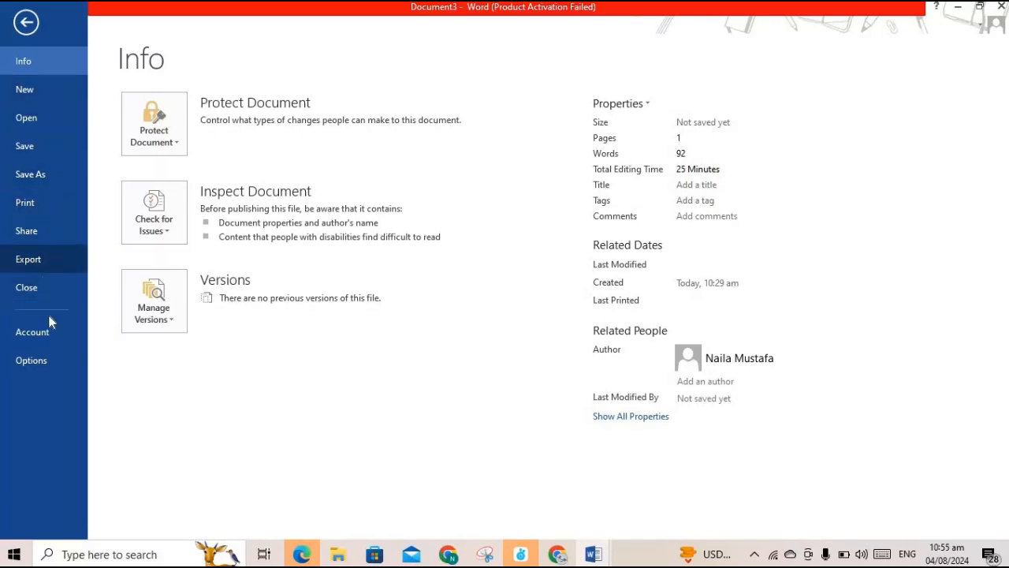
pyautogui.click(34, 361)
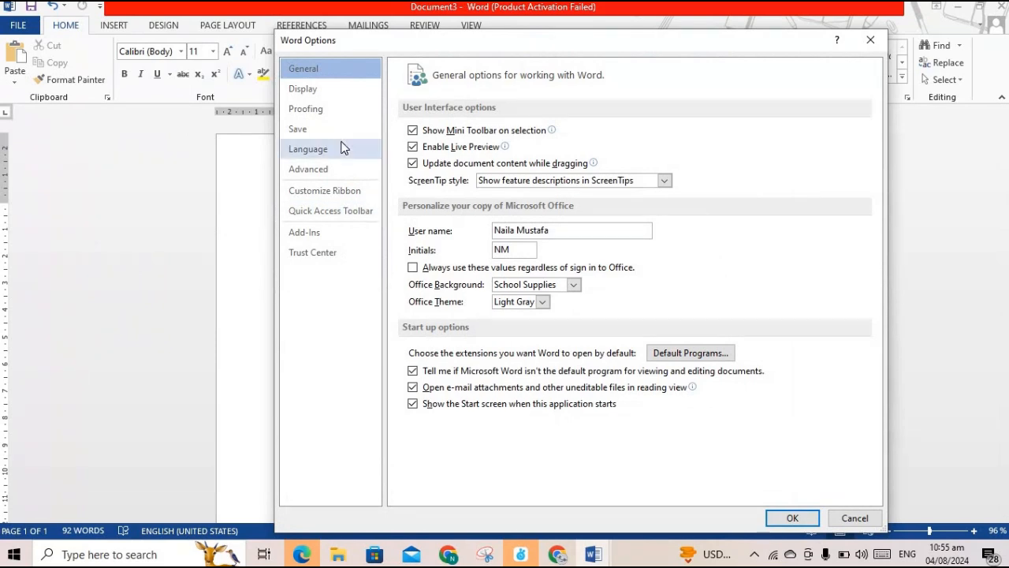
# Switch to Customize Ribbon and keep Popular Commands as the command source
pyautogui.click(330, 197)
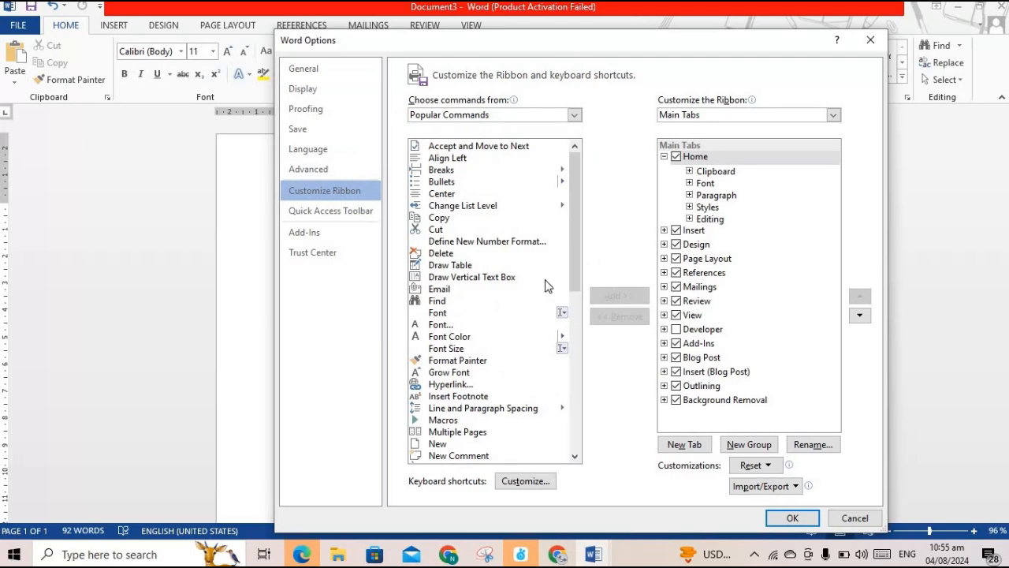
pyautogui.click(510, 116)
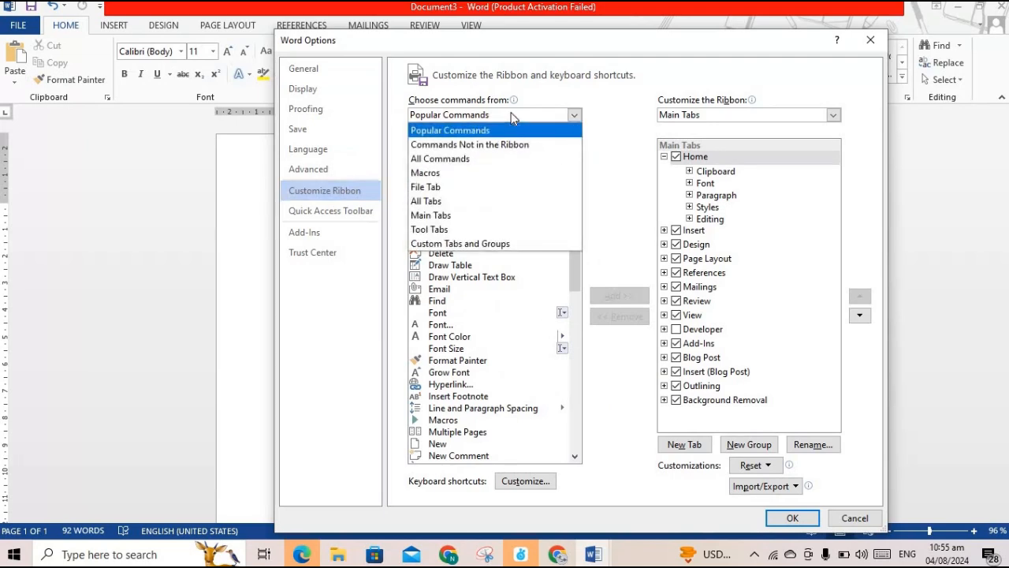
pyautogui.click(504, 113)
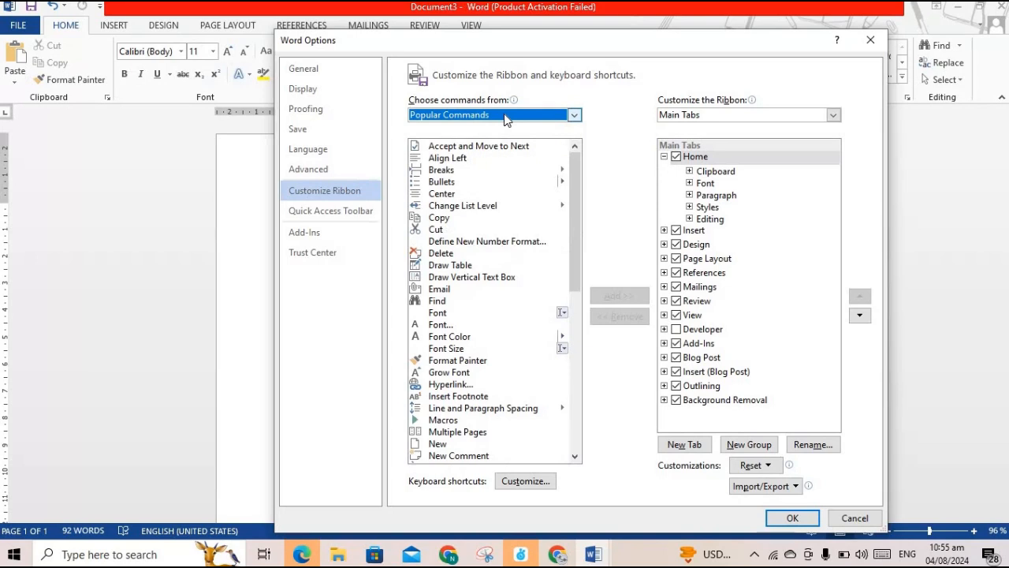
pyautogui.click(505, 118)
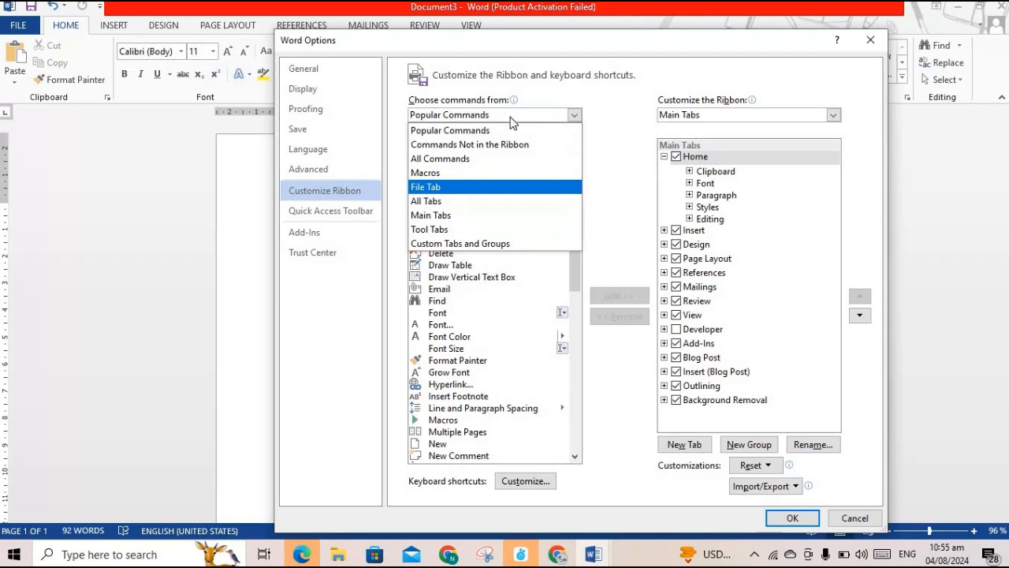
pyautogui.click(510, 116)
pyautogui.click(510, 116)
pyautogui.click(511, 117)
pyautogui.click(512, 117)
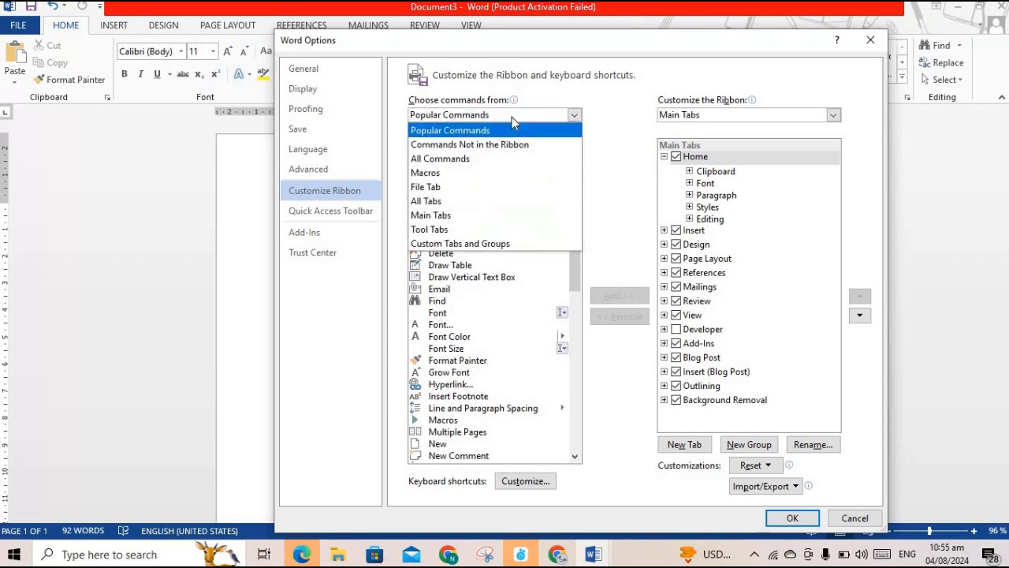
pyautogui.click(511, 117)
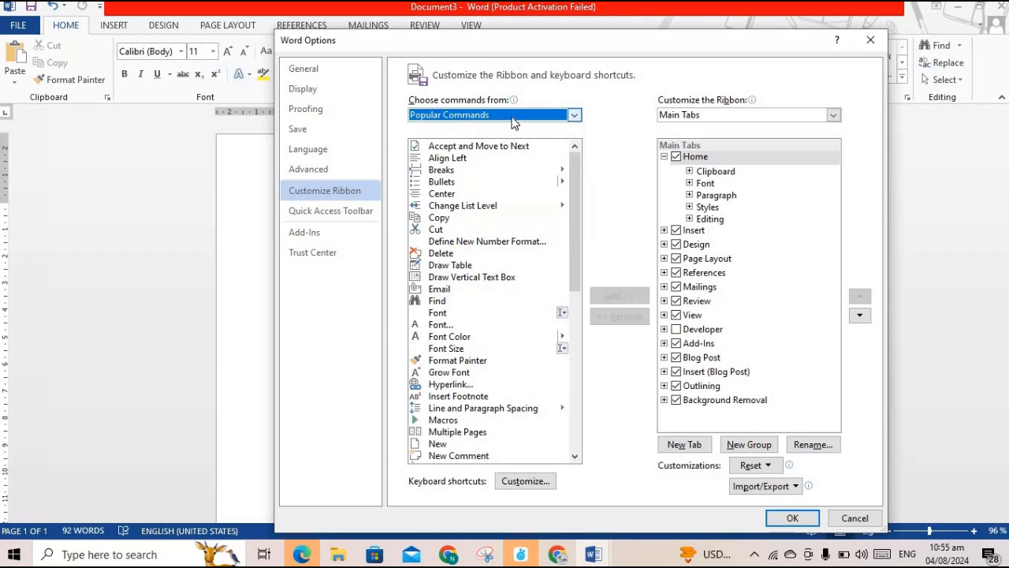
# Select the Font... command, glance at Quick Access Toolbar settings, and return to Customize Ribbon
pyautogui.moveTo(572, 180); pyautogui.dragTo(582, 221)
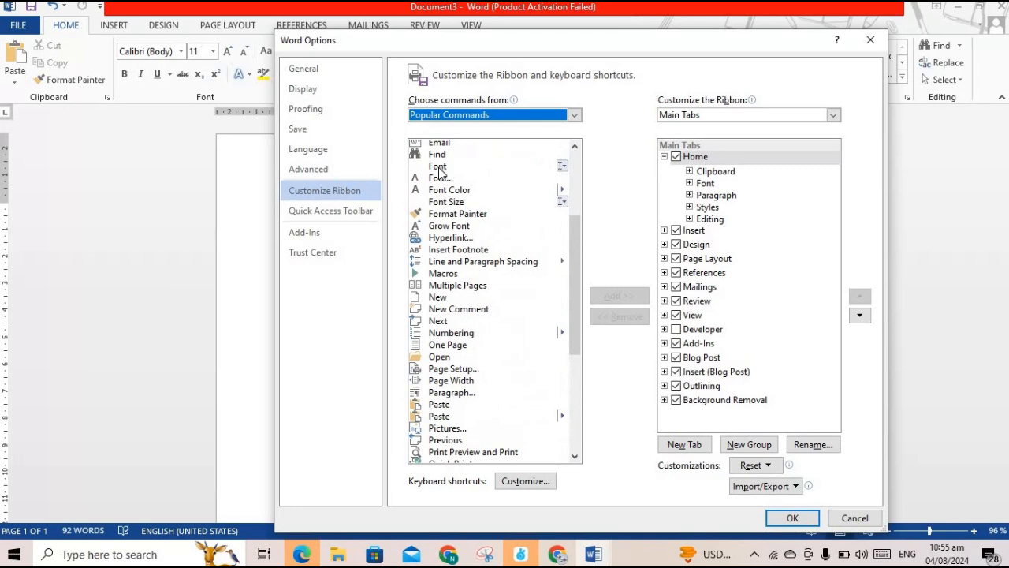
pyautogui.click(438, 168)
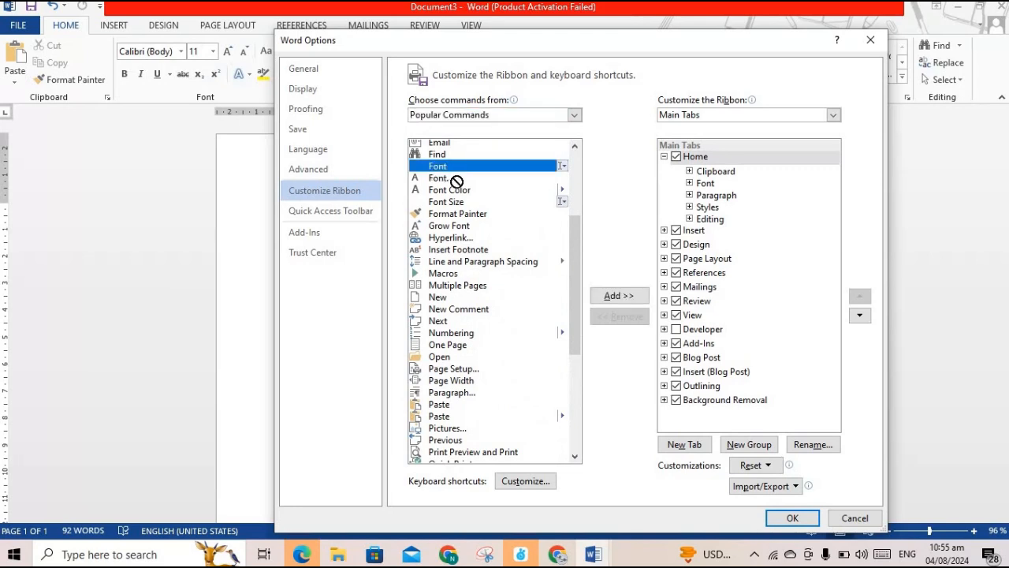
pyautogui.click(447, 180)
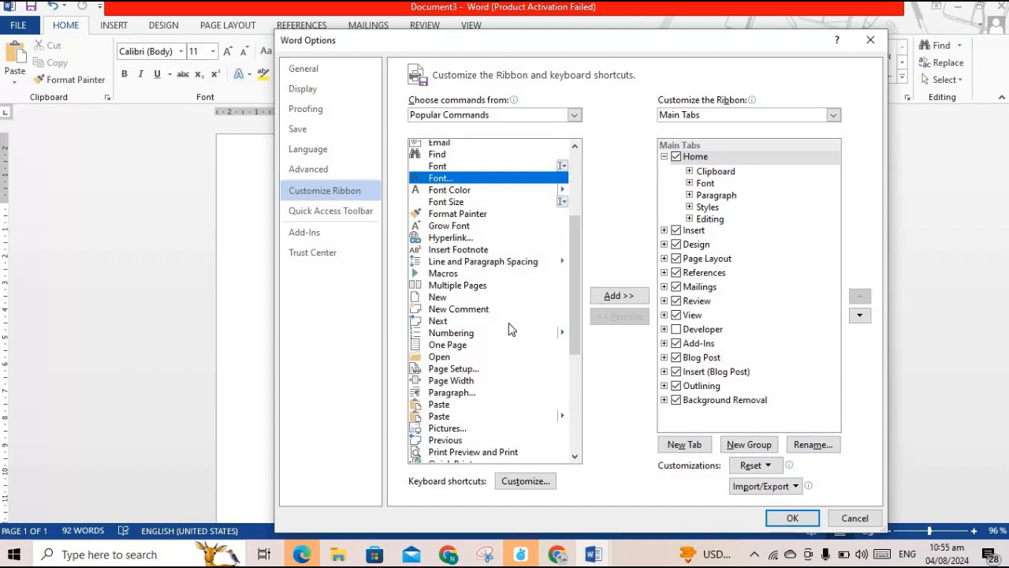
pyautogui.click(338, 210)
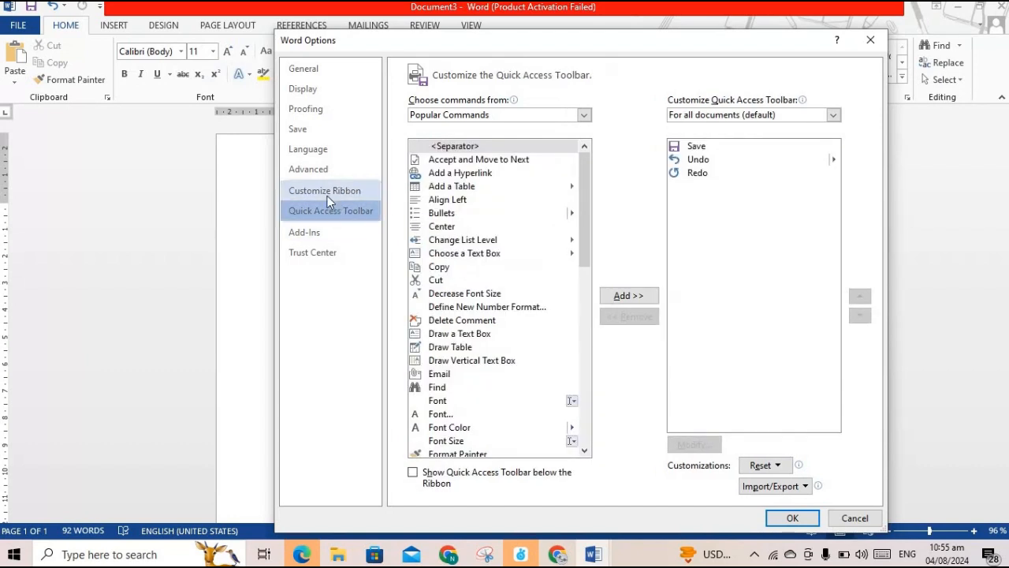
pyautogui.click(329, 193)
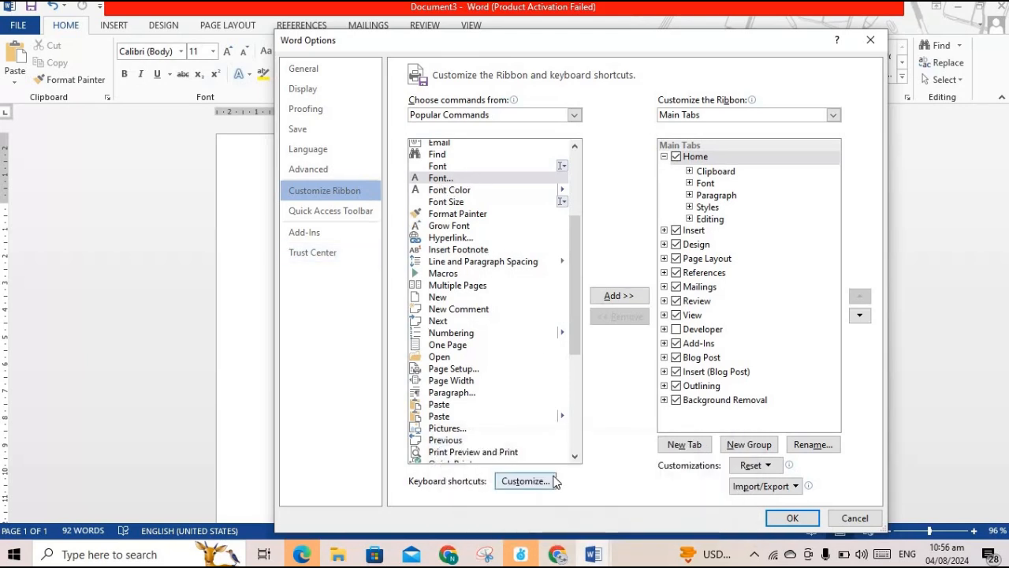
pyautogui.click(528, 481)
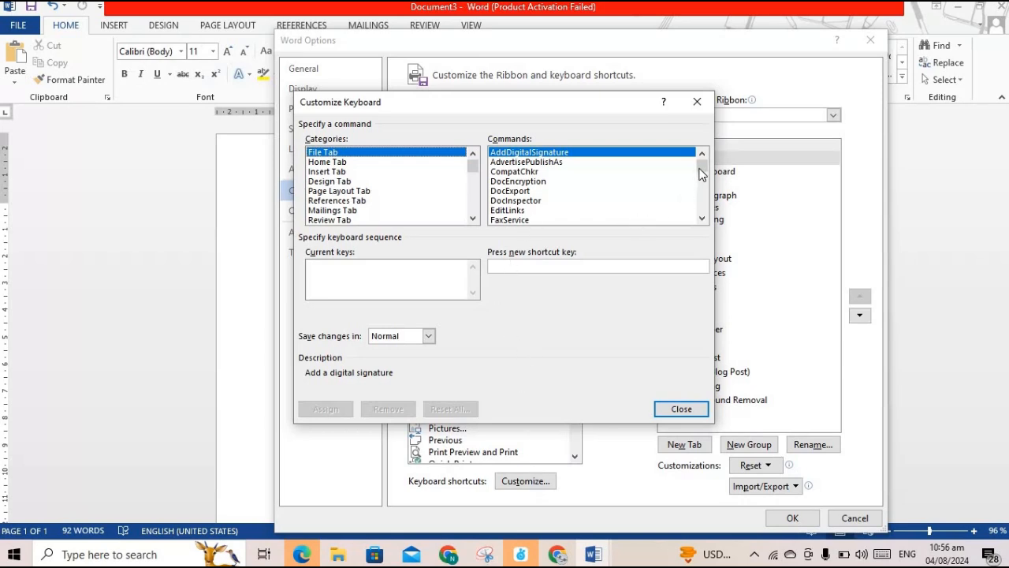
pyautogui.moveTo(698, 177); pyautogui.dragTo(704, 215)
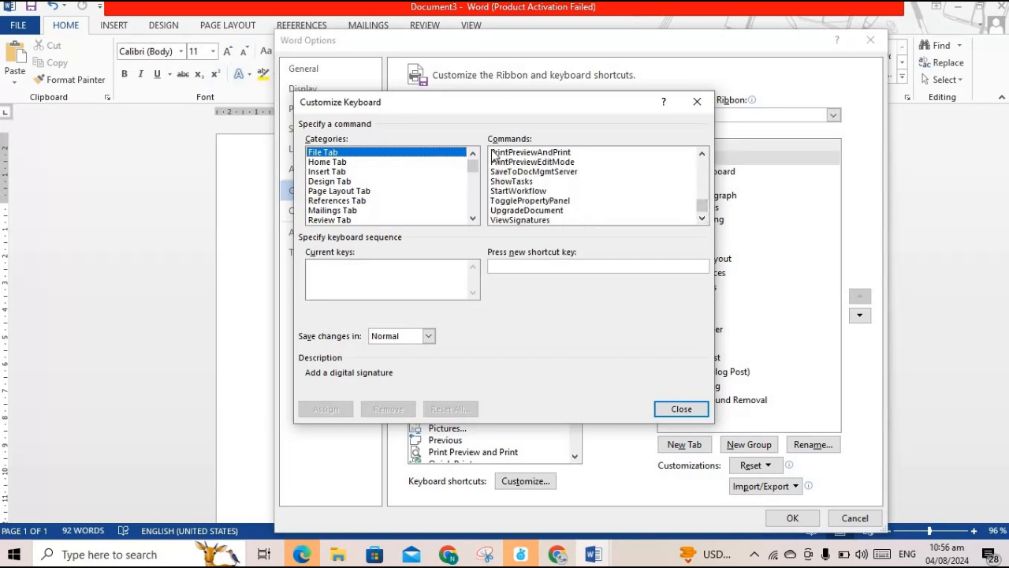
pyautogui.moveTo(473, 166)
pyautogui.mouseDown()
pyautogui.moveTo(470, 207)
pyautogui.moveTo(453, 224)
pyautogui.moveTo(468, 216)
pyautogui.moveTo(488, 162)
pyautogui.moveTo(482, 197)
pyautogui.moveTo(487, 175)
pyautogui.mouseUp()
pyautogui.moveTo(701, 207); pyautogui.dragTo(711, 160)
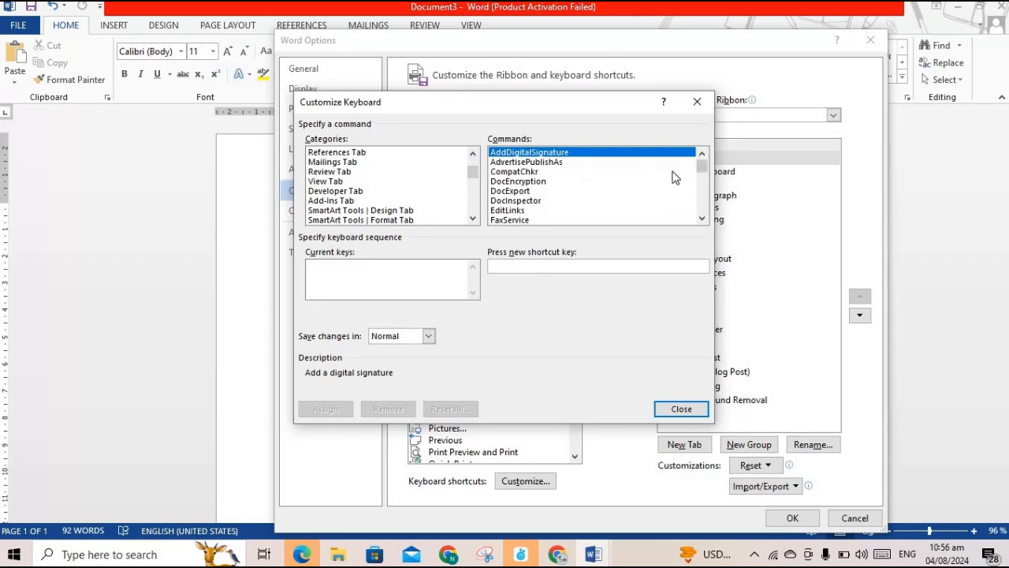
pyautogui.click(703, 169)
pyautogui.press('Down')
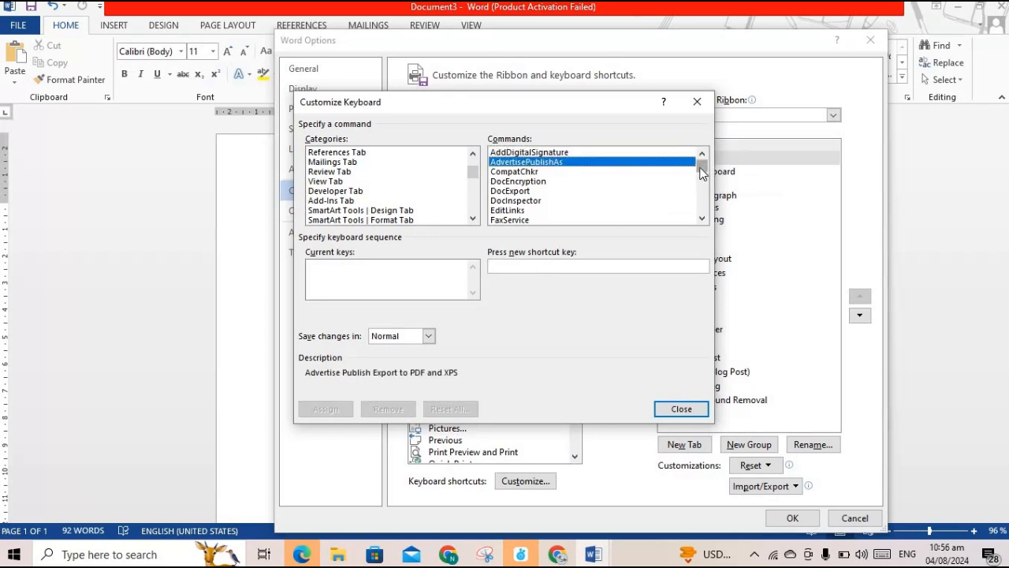
pyautogui.moveTo(703, 172); pyautogui.dragTo(471, 212)
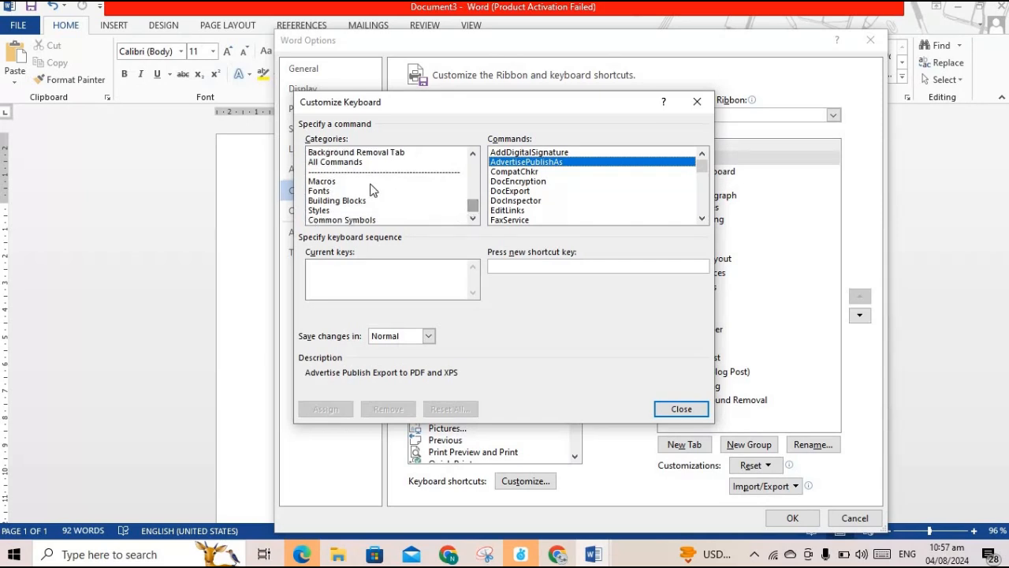
# In the Fonts category, assign the Ctrl+1 shortcut to Arial
pyautogui.click(319, 191)
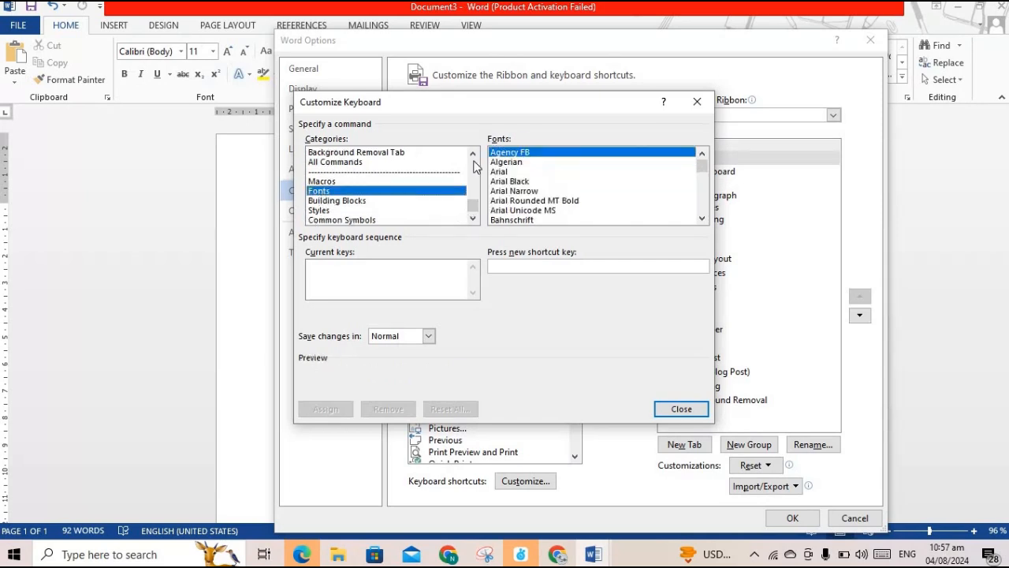
pyautogui.click(511, 172)
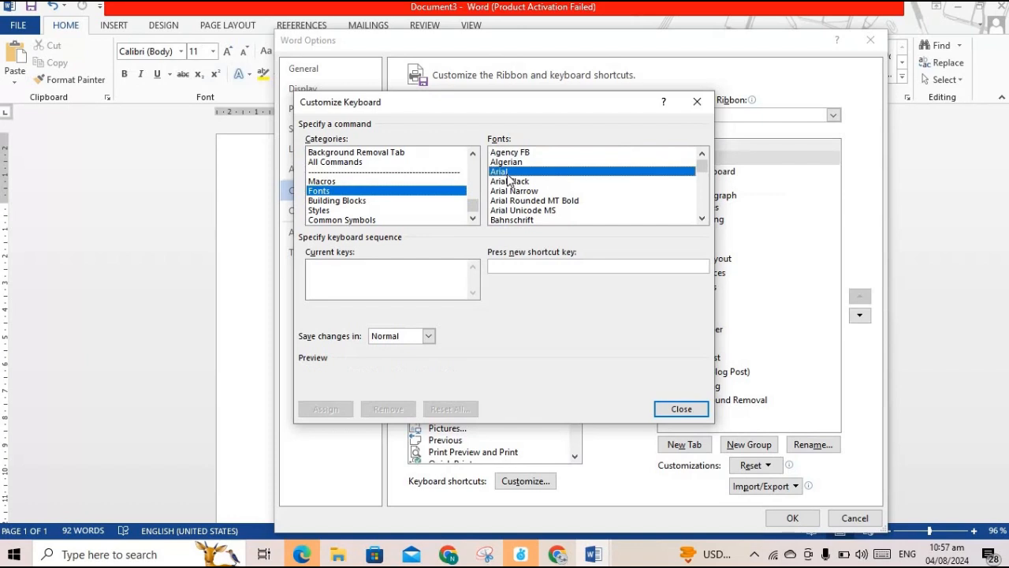
pyautogui.click(534, 267)
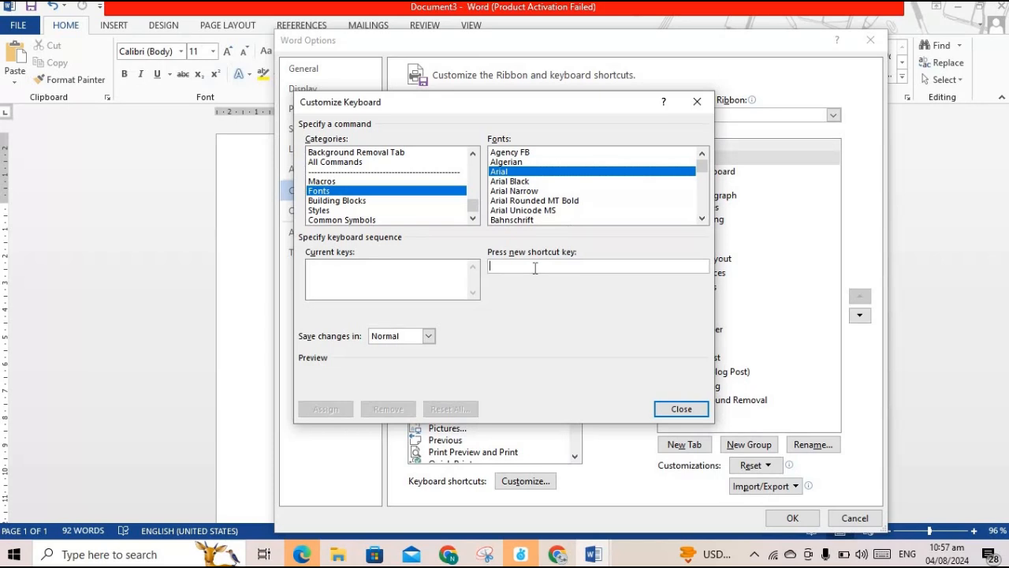
pyautogui.hotkey('ctrl', '1')
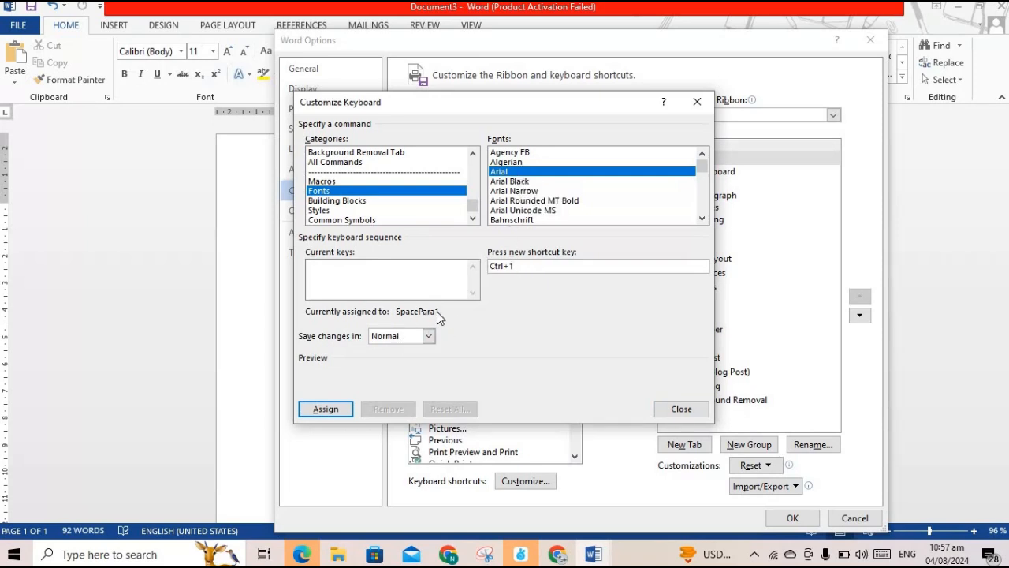
pyautogui.click(326, 410)
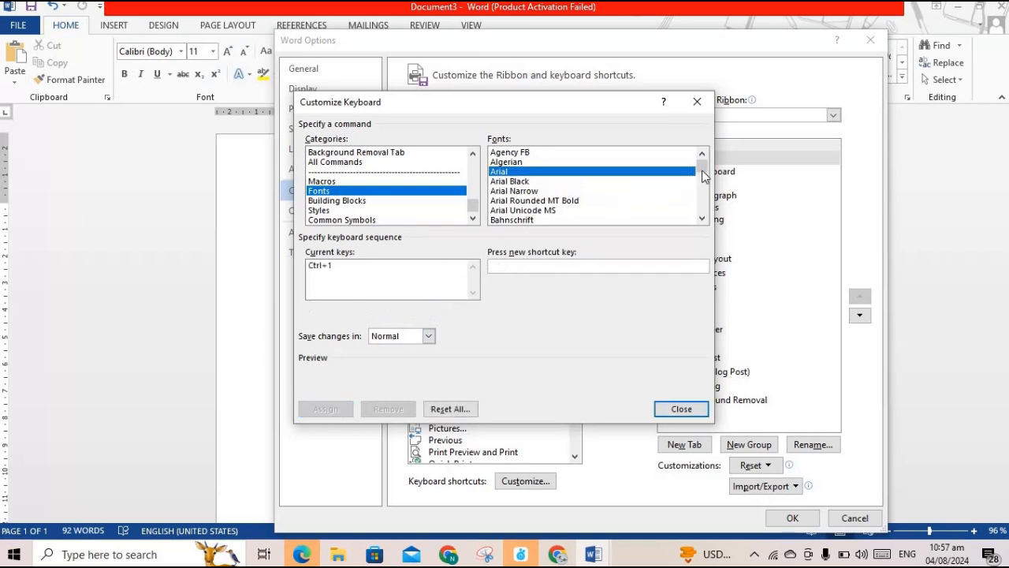
# Find Jameel Noori Nastaleeq in the font list and assign it the Ctrl+2 shortcut
pyautogui.moveTo(701, 168); pyautogui.dragTo(701, 193)
pyautogui.click(702, 219)
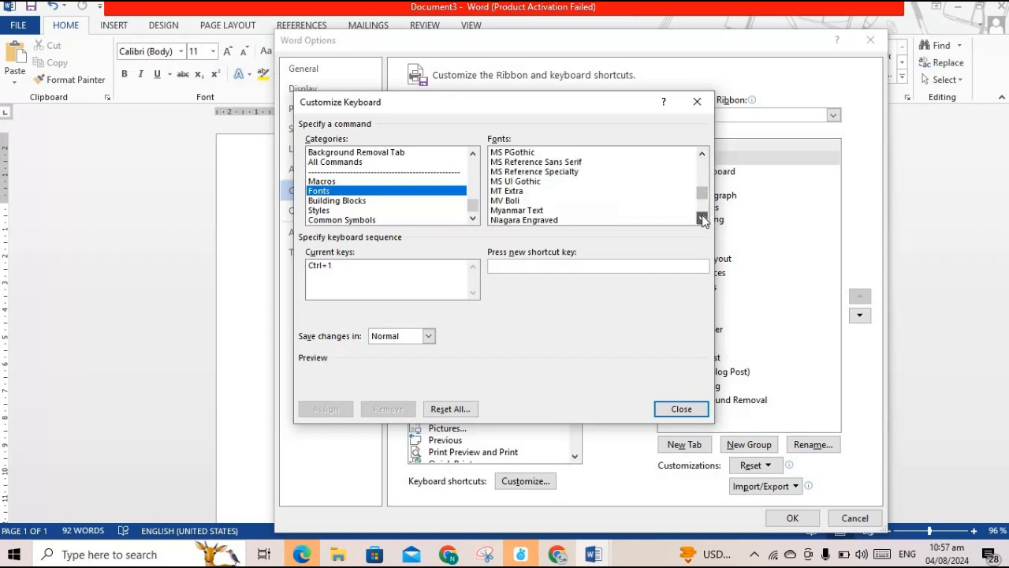
pyautogui.click(702, 219)
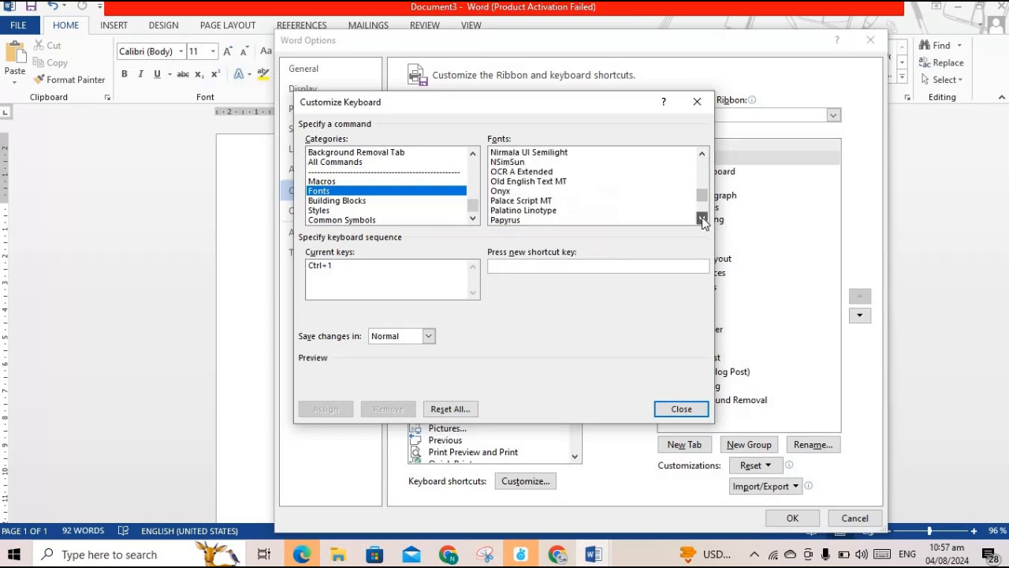
pyautogui.click(701, 219)
pyautogui.click(702, 219)
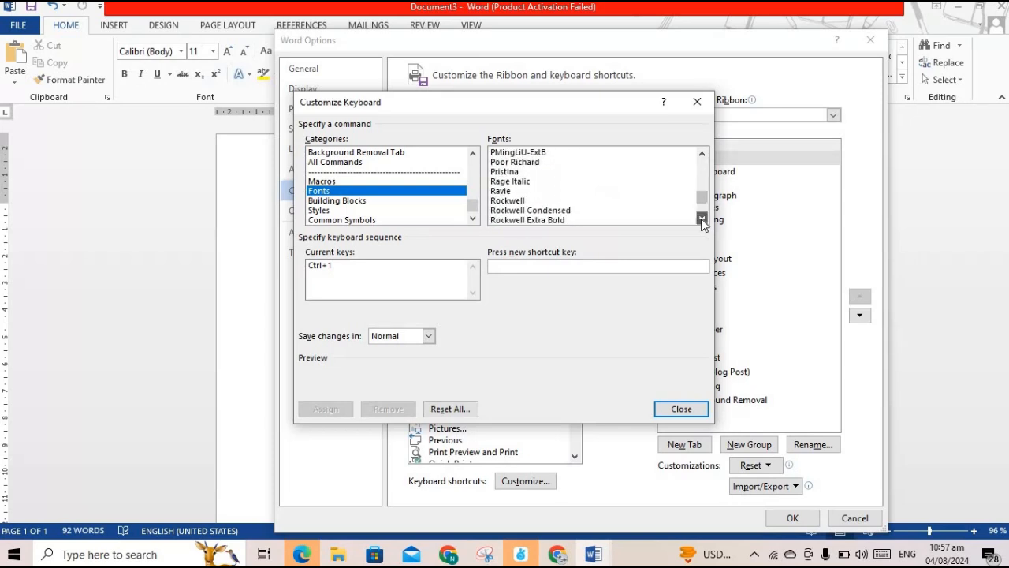
pyautogui.click(701, 219)
pyautogui.click(701, 154)
pyautogui.click(701, 153)
pyautogui.click(701, 154)
pyautogui.click(701, 154)
pyautogui.click(701, 154)
pyautogui.click(702, 154)
pyautogui.click(702, 153)
pyautogui.click(701, 154)
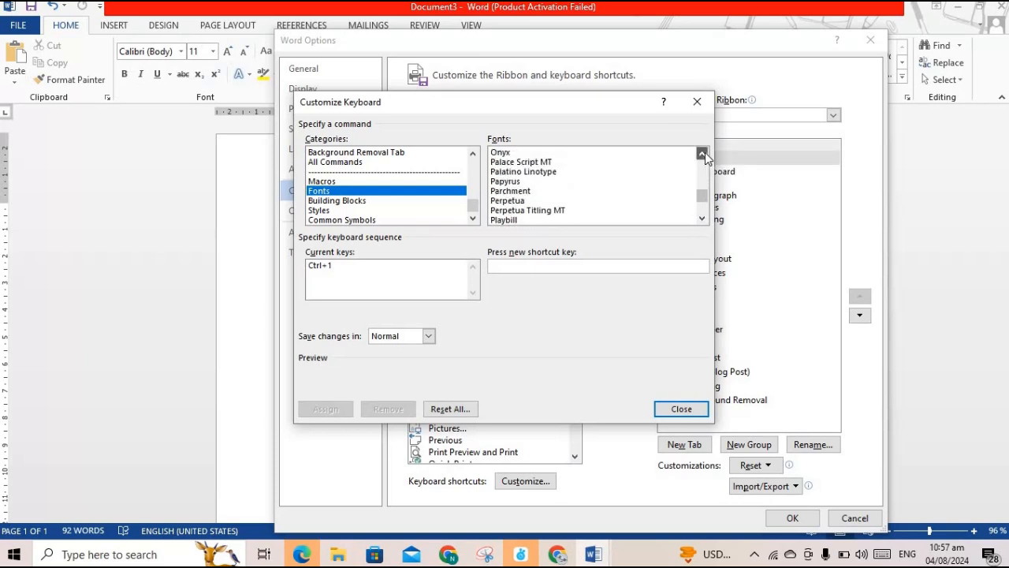
pyautogui.click(702, 154)
pyautogui.click(702, 154)
pyautogui.click(702, 153)
pyautogui.click(701, 154)
pyautogui.click(702, 153)
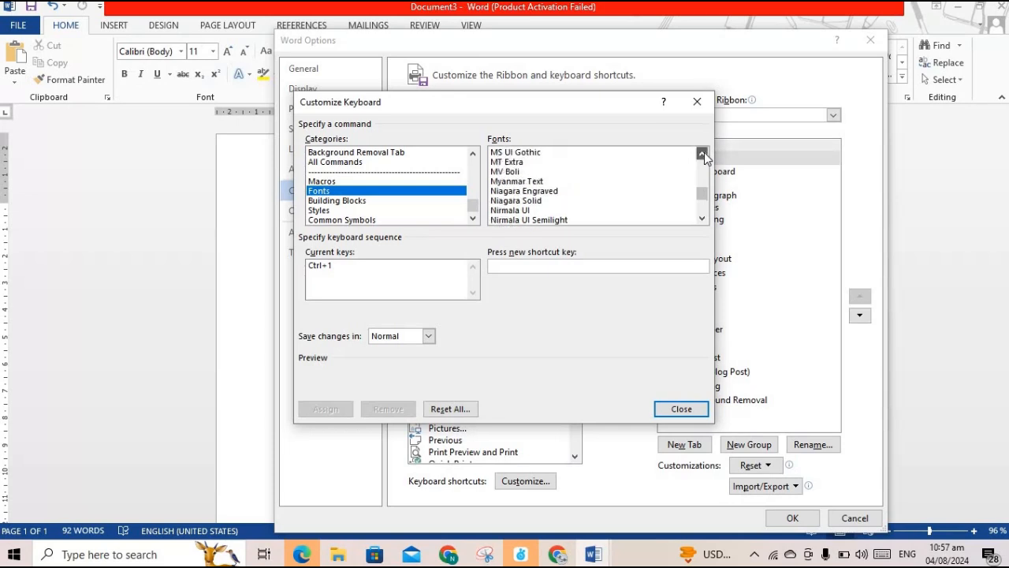
pyautogui.doubleClick(701, 154)
pyautogui.doubleClick(702, 154)
pyautogui.doubleClick(702, 154)
pyautogui.doubleClick(702, 154)
pyautogui.doubleClick(702, 154)
pyautogui.doubleClick(701, 153)
pyautogui.doubleClick(702, 154)
pyautogui.doubleClick(701, 153)
pyautogui.doubleClick(701, 154)
pyautogui.doubleClick(701, 154)
pyautogui.doubleClick(701, 154)
pyautogui.doubleClick(701, 154)
pyautogui.doubleClick(701, 154)
pyautogui.doubleClick(701, 154)
pyautogui.doubleClick(702, 154)
pyautogui.doubleClick(702, 153)
pyautogui.doubleClick(701, 153)
pyautogui.doubleClick(702, 154)
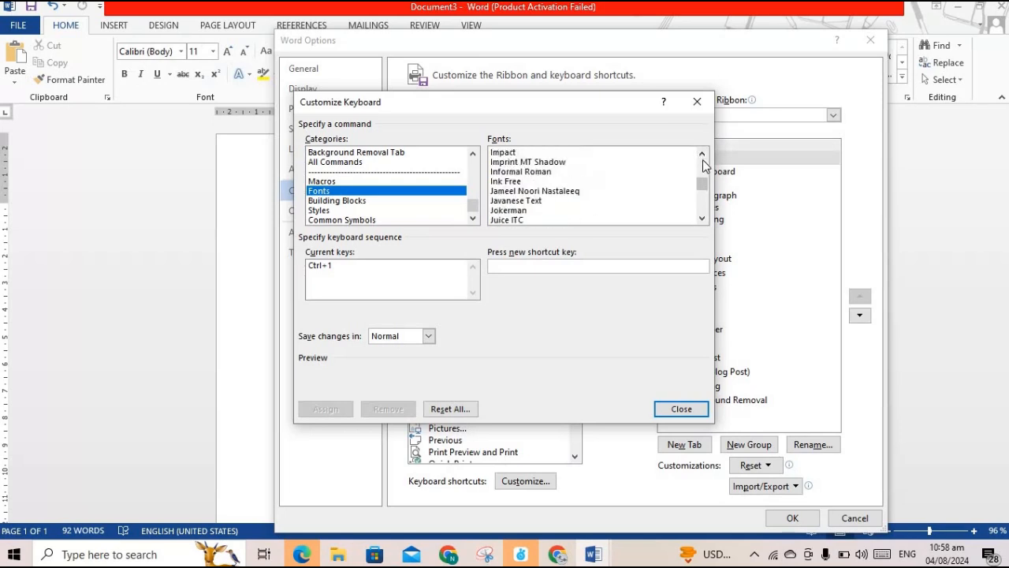
pyautogui.click(558, 192)
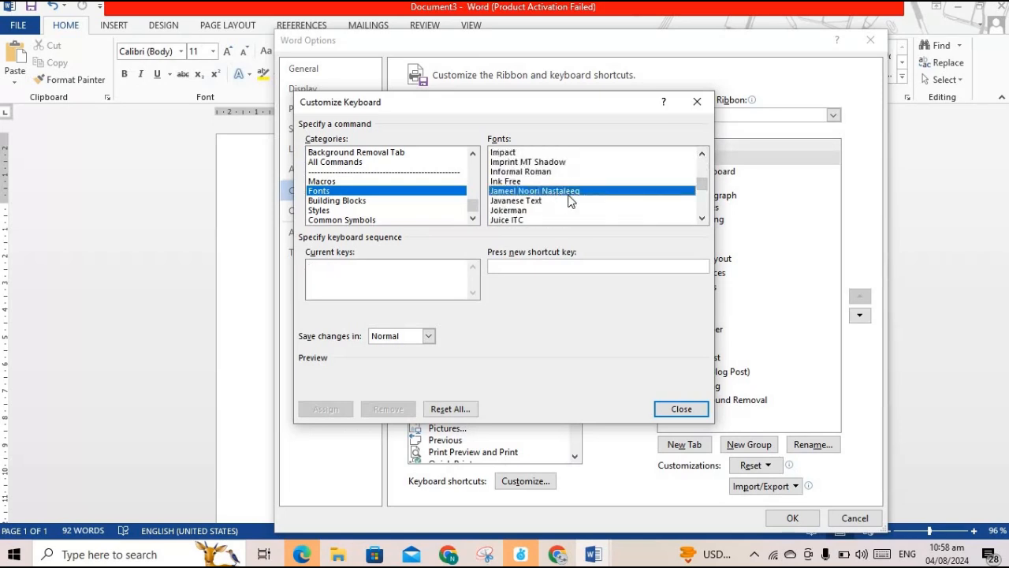
pyautogui.click(551, 266)
pyautogui.hotkey('ctrl', '2')
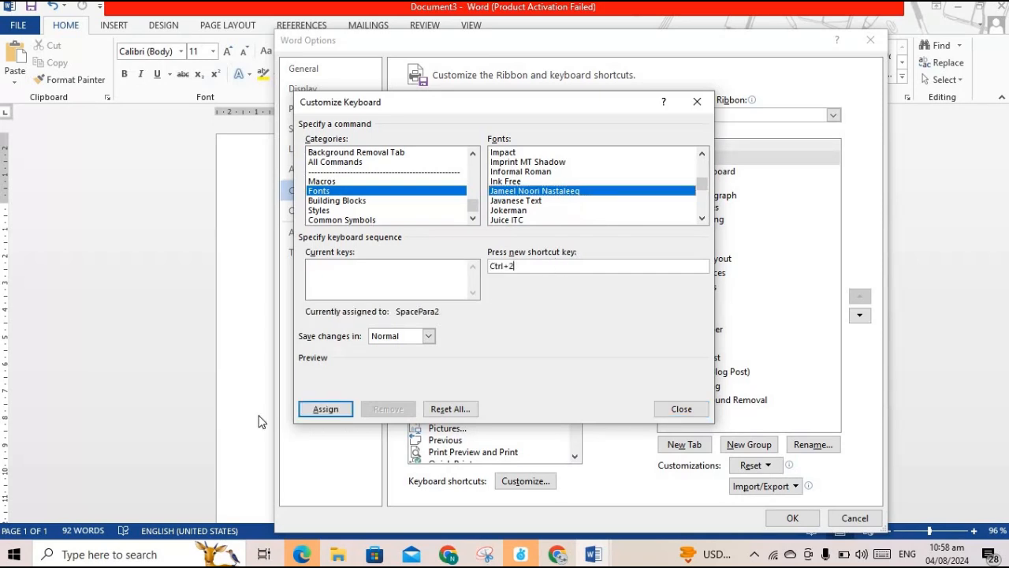
pyautogui.click(320, 409)
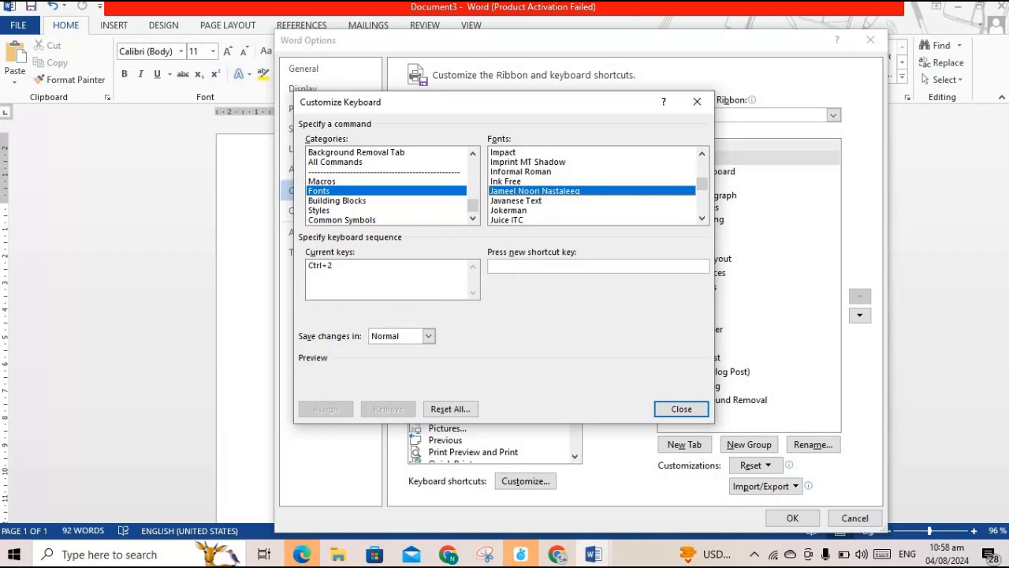
# Close the Options dialogs and type the Urdu line 'اپ کا نام کیا ہے' in Jameel Noori Nastaleeq
pyautogui.click(681, 409)
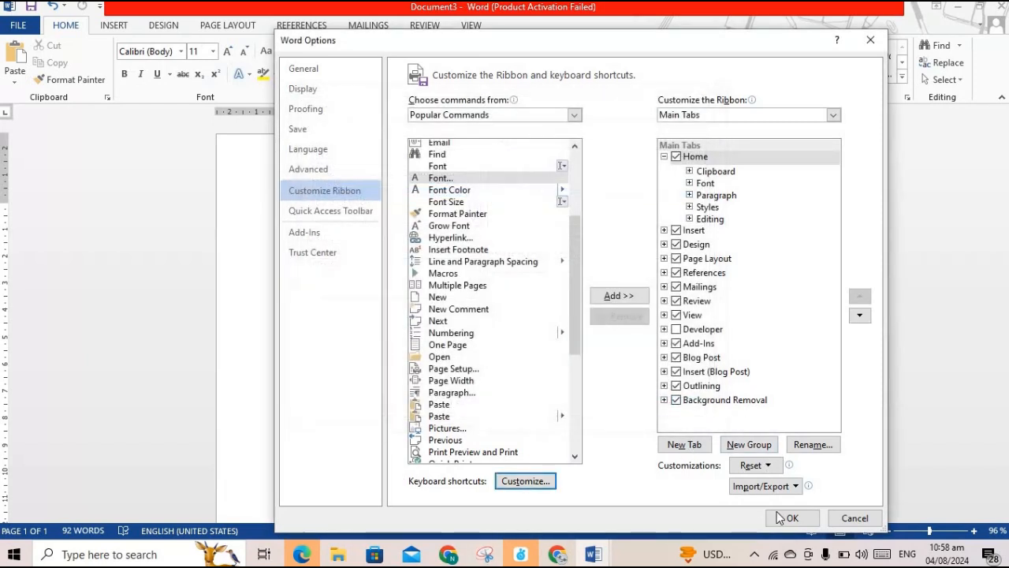
pyautogui.click(784, 518)
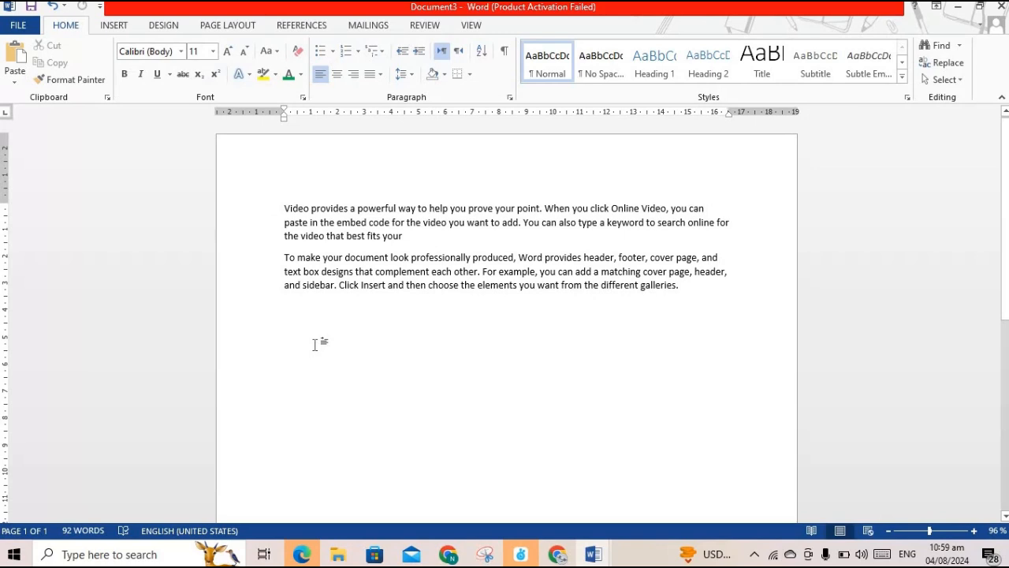
pyautogui.hotkey('alt', 'shift')
pyautogui.press('BackSpace')
pyautogui.hotkey('alt', 'shift')
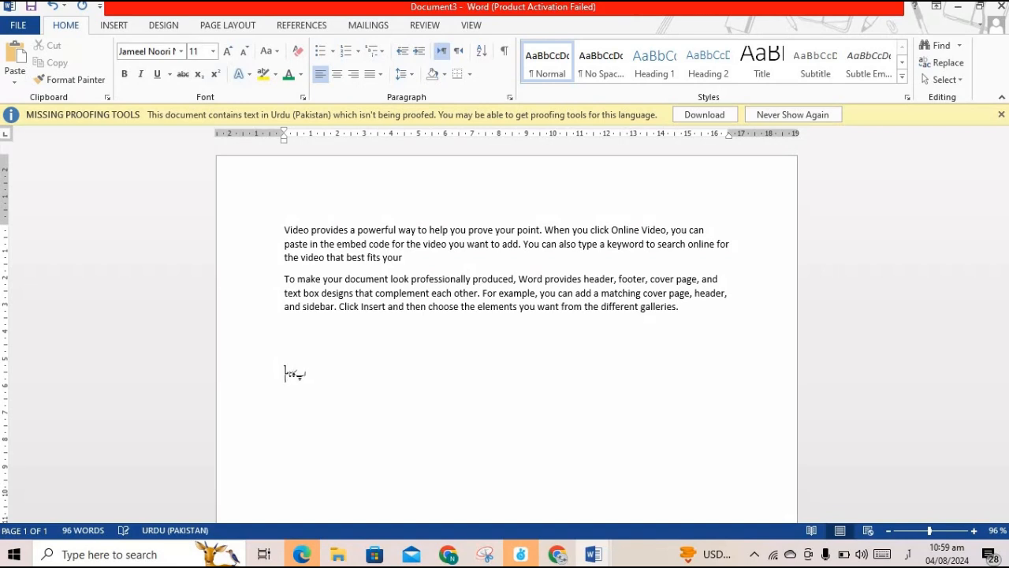
pyautogui.write('یا ہے')
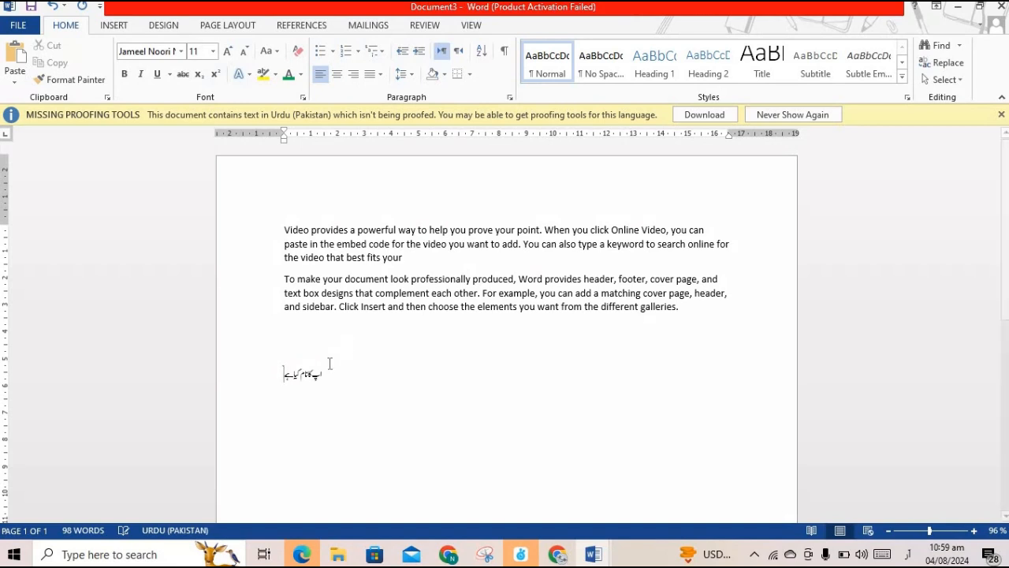
# Grow the Urdu line to 24 pt, then switch typing back to Arial
pyautogui.moveTo(329, 369); pyautogui.dragTo(277, 347)
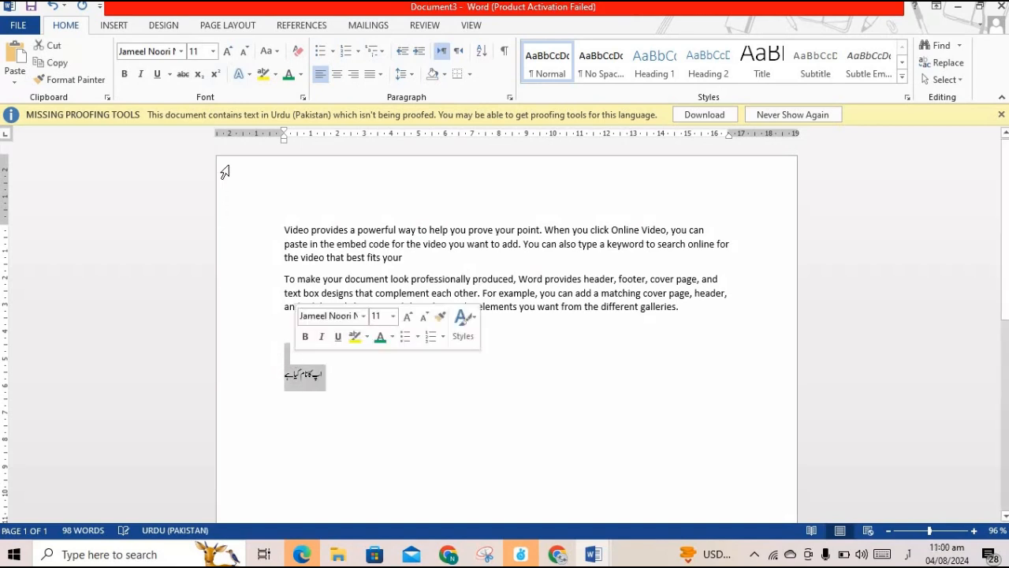
pyautogui.click(227, 52)
pyautogui.click(228, 52)
pyautogui.click(228, 52)
pyautogui.click(228, 52)
pyautogui.click(228, 52)
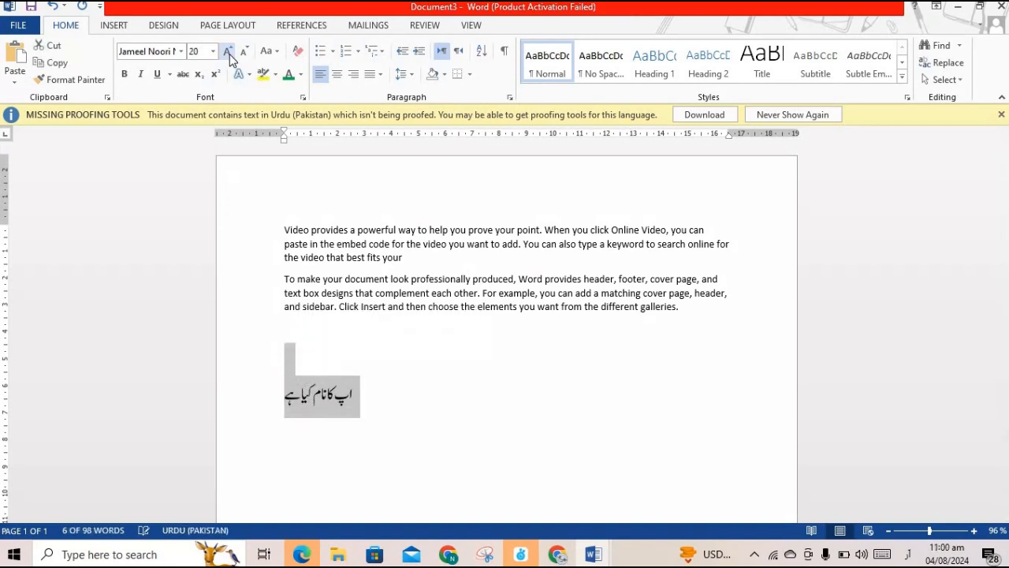
pyautogui.click(228, 52)
pyautogui.click(228, 52)
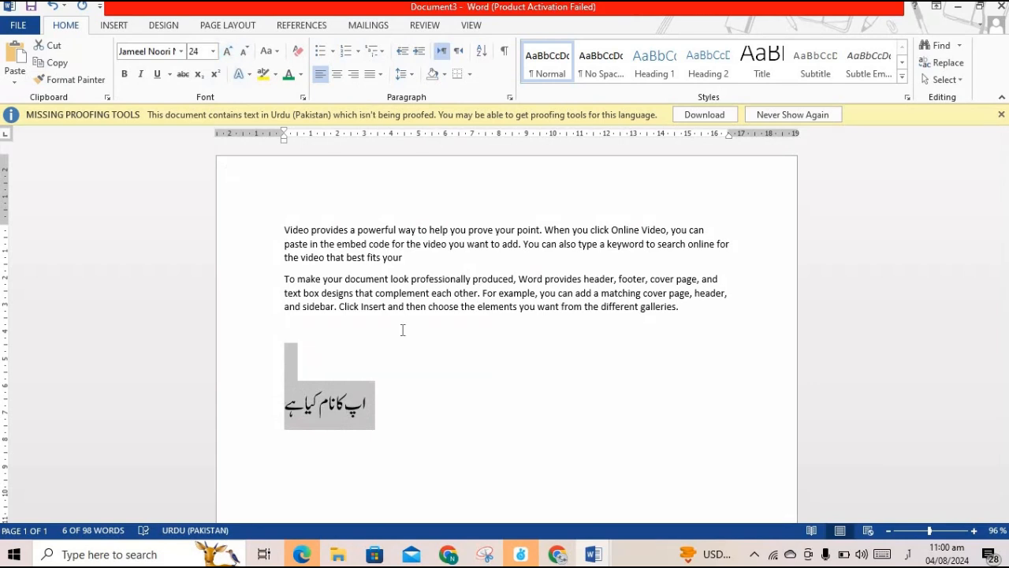
pyautogui.click(397, 393)
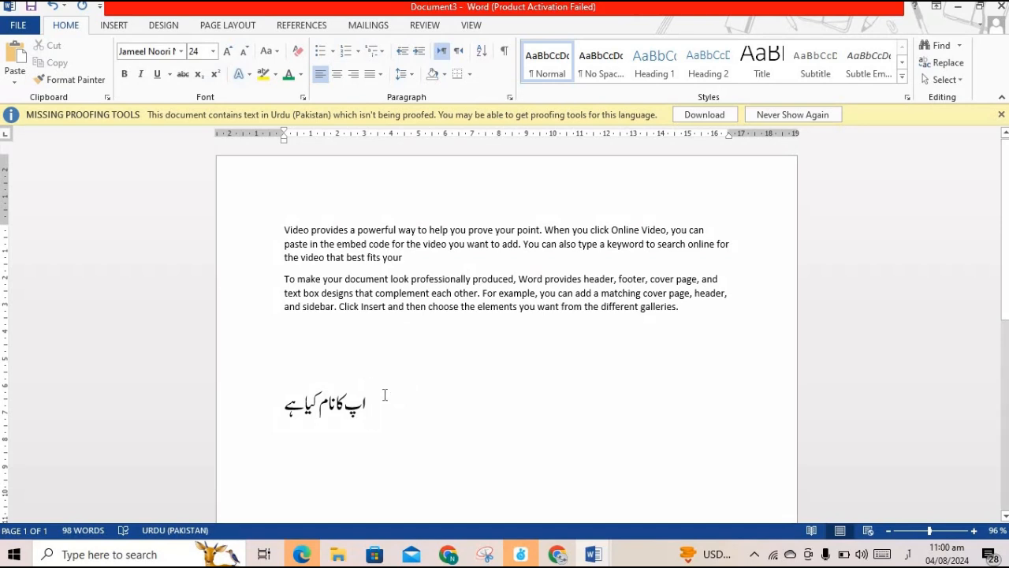
pyautogui.hotkey('alt', 'shift')
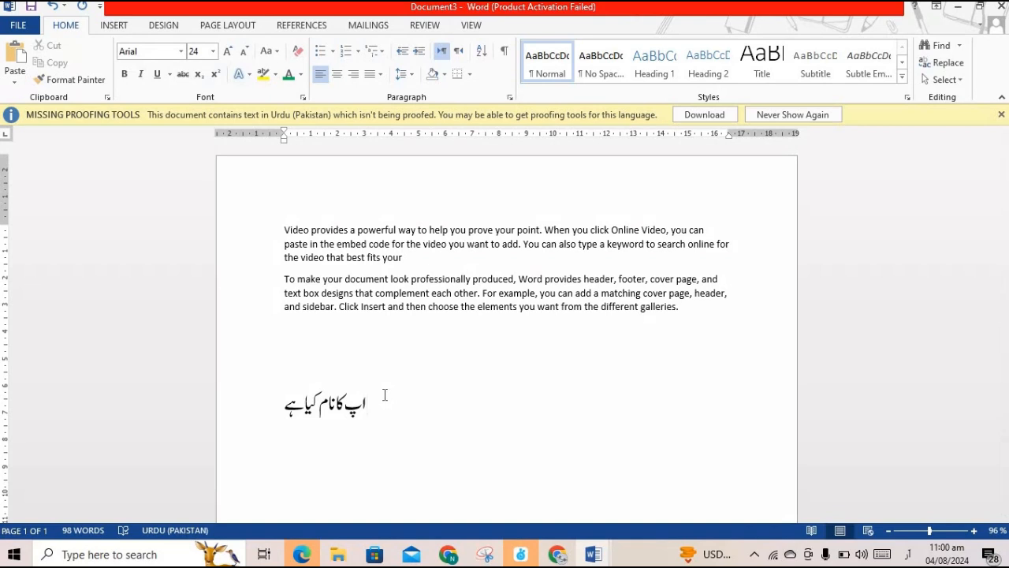
# Switch input back to English and type 'what is your name' after the Urdu text
pyautogui.hotkey('alt', 'shift')
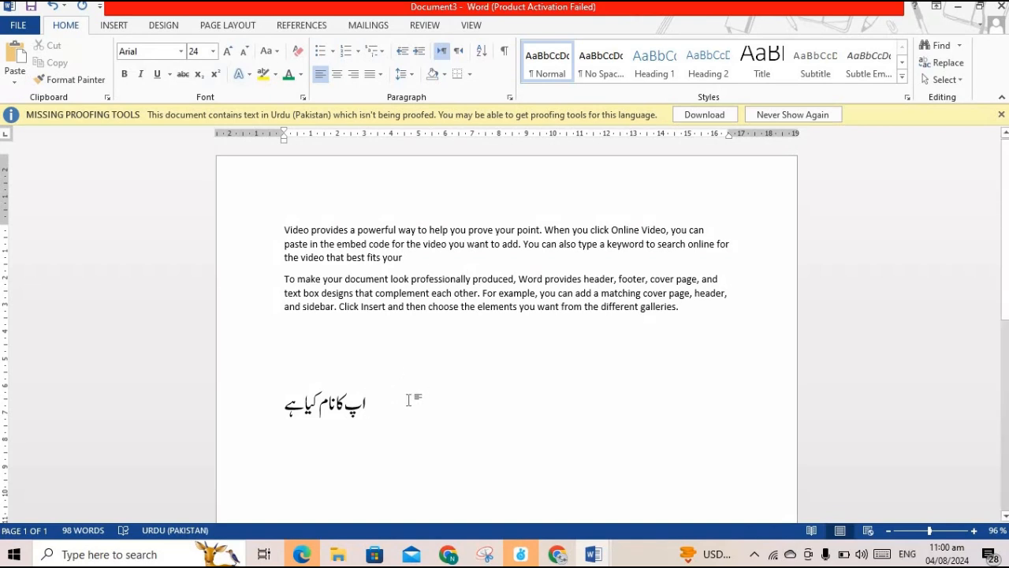
pyautogui.write('n')
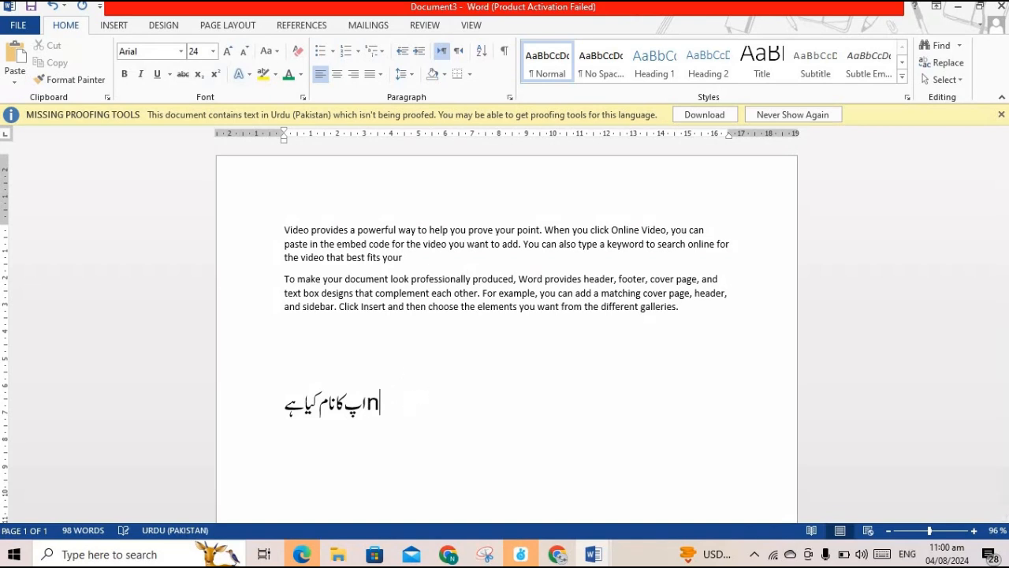
pyautogui.press('BackSpace')
pyautogui.write('what')
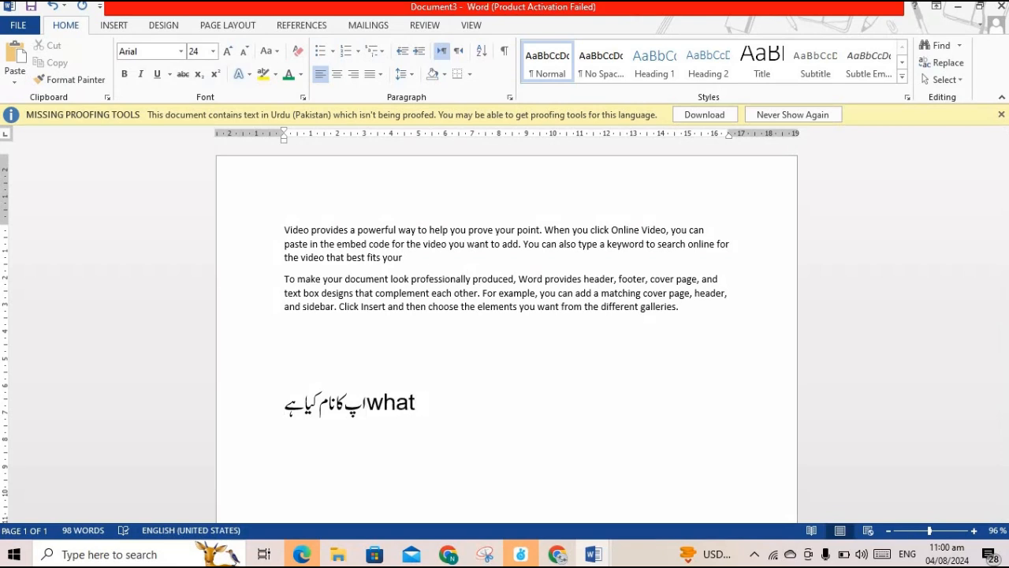
pyautogui.write(' is yo')
pyautogui.write('u')
pyautogui.write('nam')
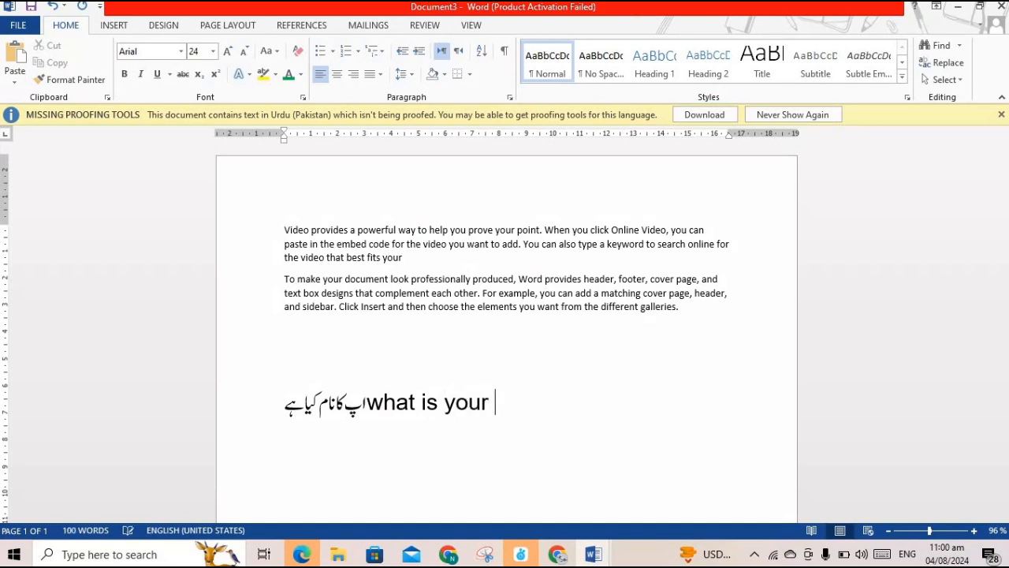
pyautogui.write('e')
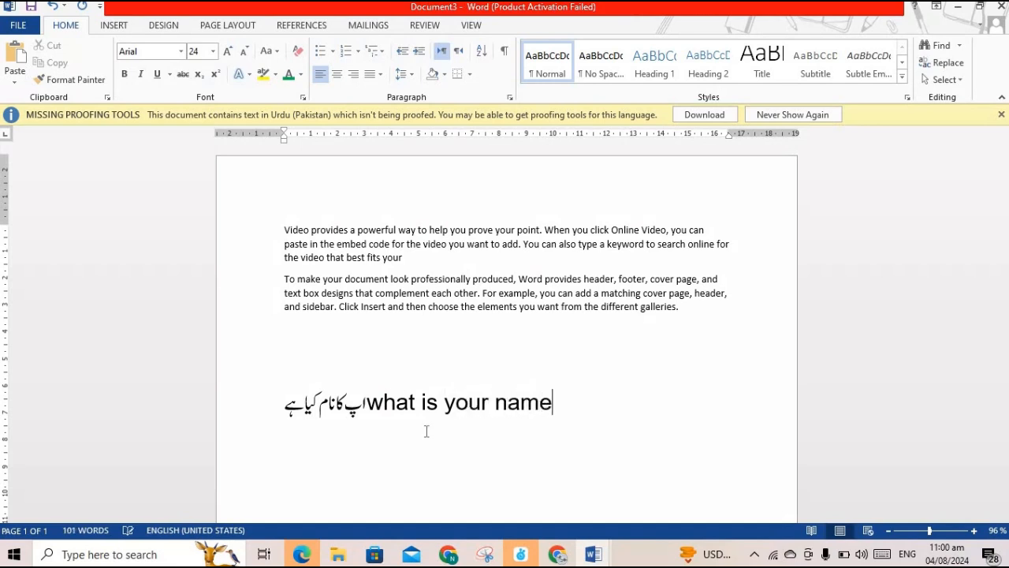
pyautogui.click(367, 402)
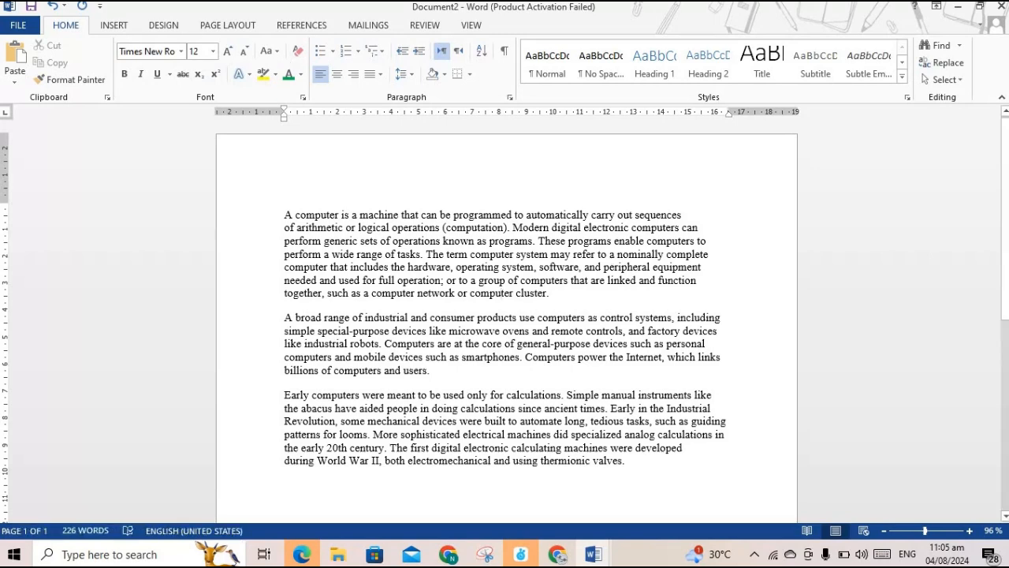
# Choose Save to Computer and browse to bring up the Save As dialog for Document2
pyautogui.click(17, 26)
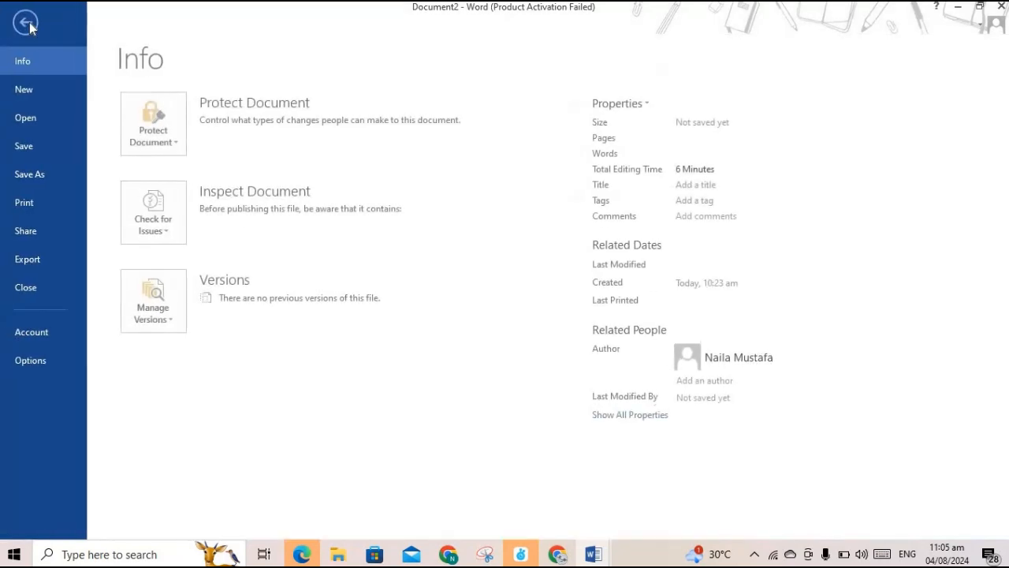
pyautogui.click(39, 148)
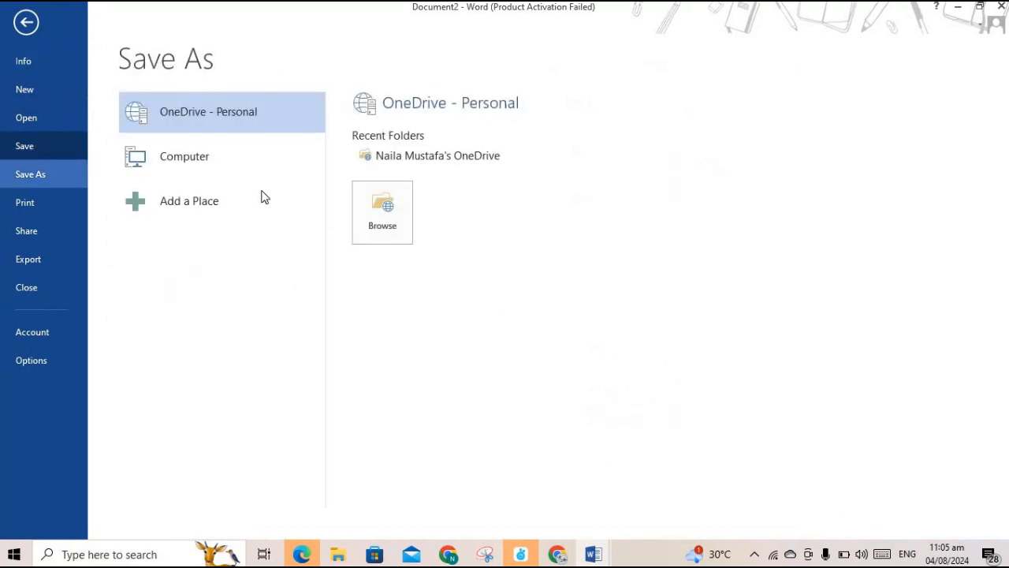
pyautogui.click(209, 158)
pyautogui.click(379, 287)
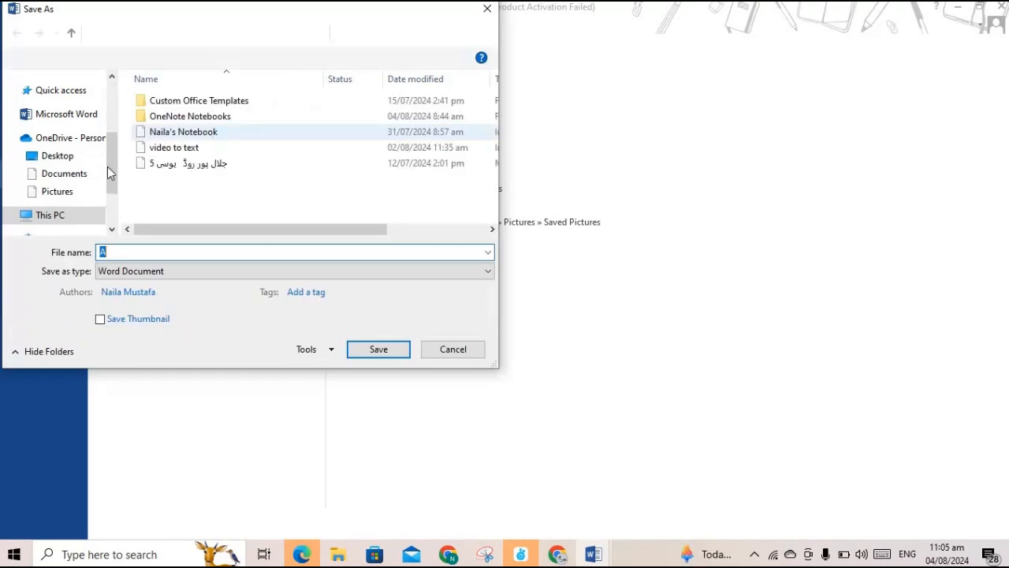
# Choose This PC > Documents as the save folder and replace the file name
pyautogui.scroll(-2, 69, 193)
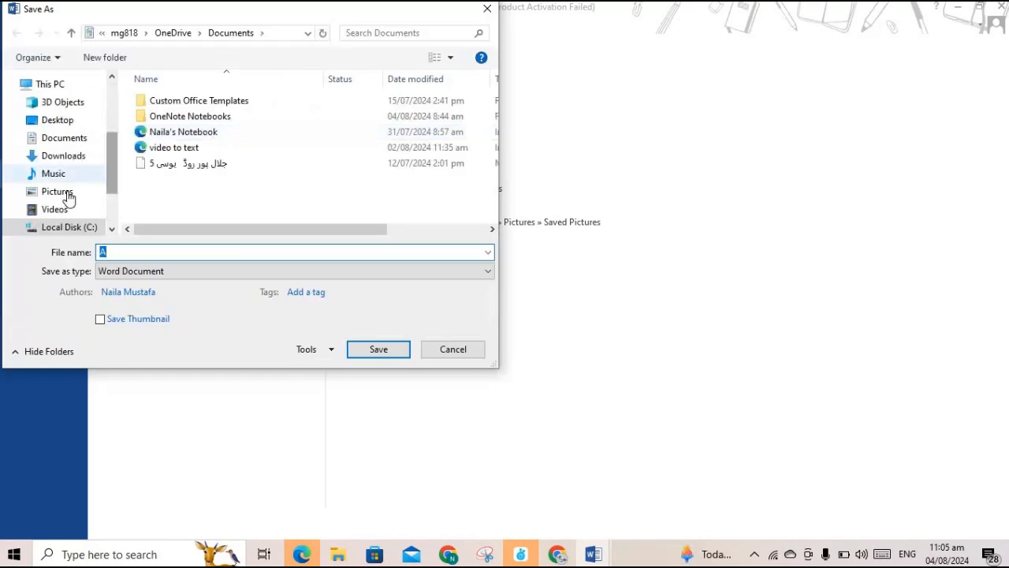
pyautogui.click(69, 139)
pyautogui.click(114, 253)
pyautogui.press('BackSpace')
pyautogui.write('comp')
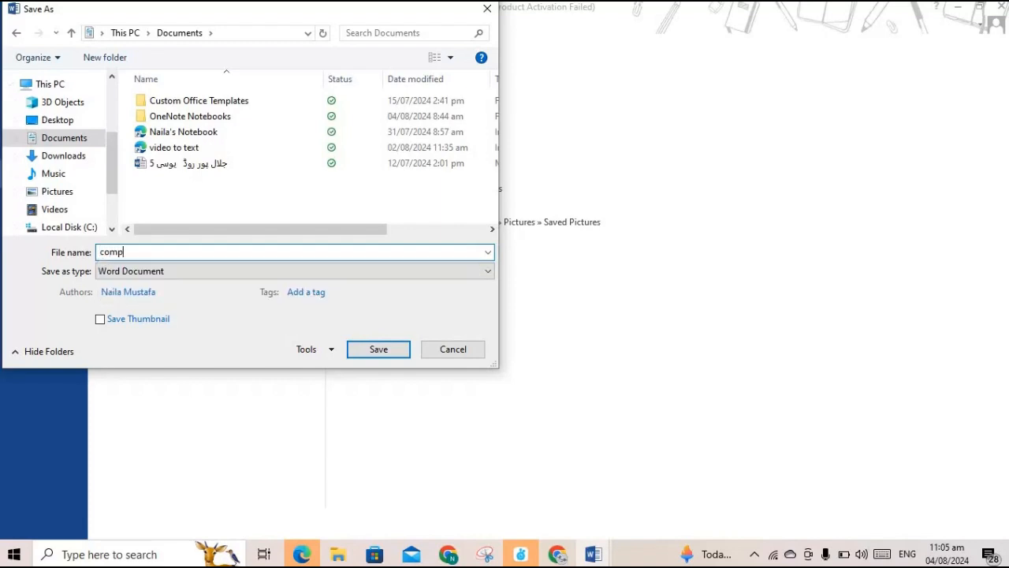
pyautogui.write('uter')
# Keep Word Document as the save type, confirm Documents, and open the Tools list
pyautogui.click(487, 273)
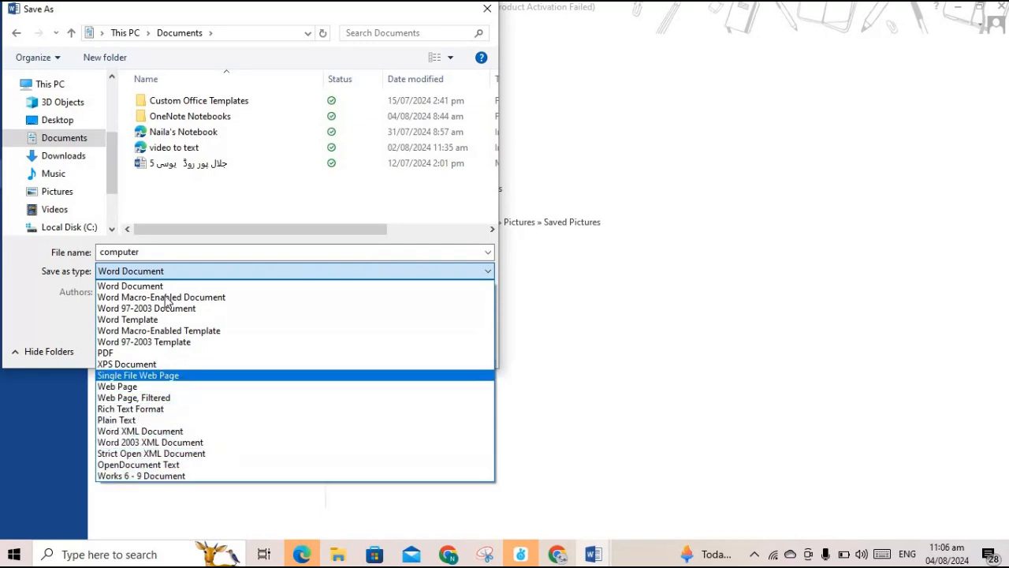
pyautogui.click(234, 286)
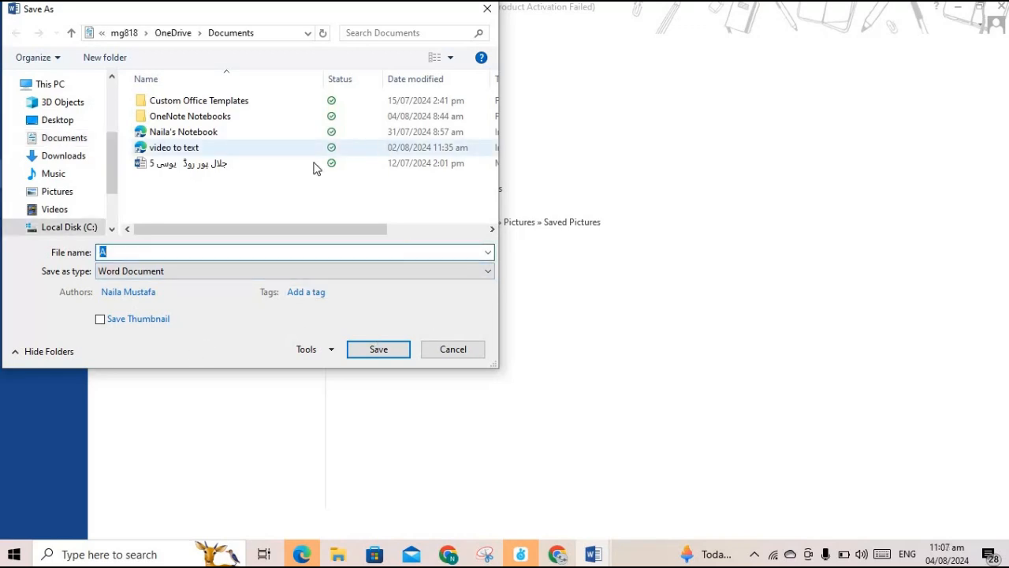
pyautogui.click(59, 139)
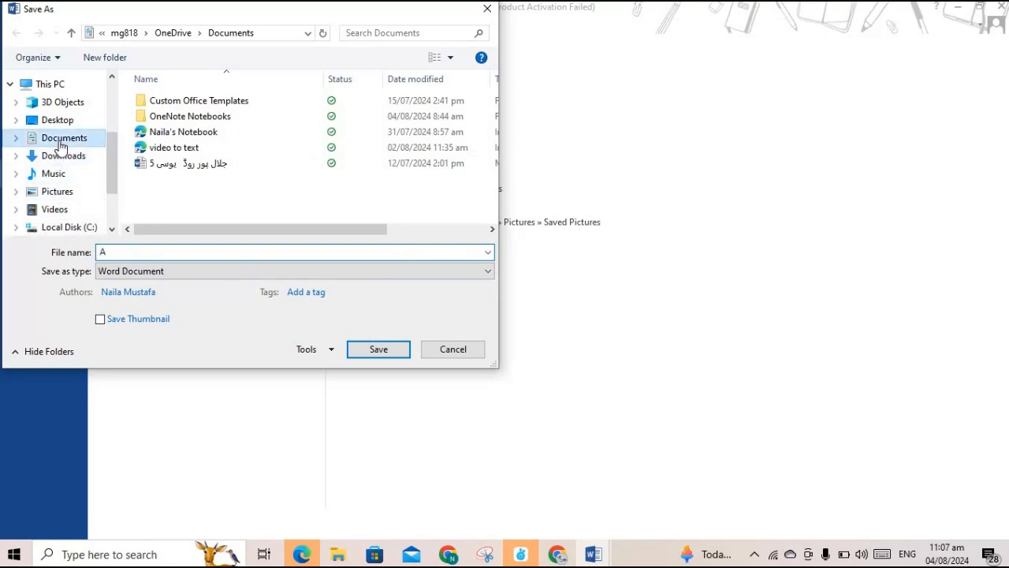
pyautogui.click(332, 350)
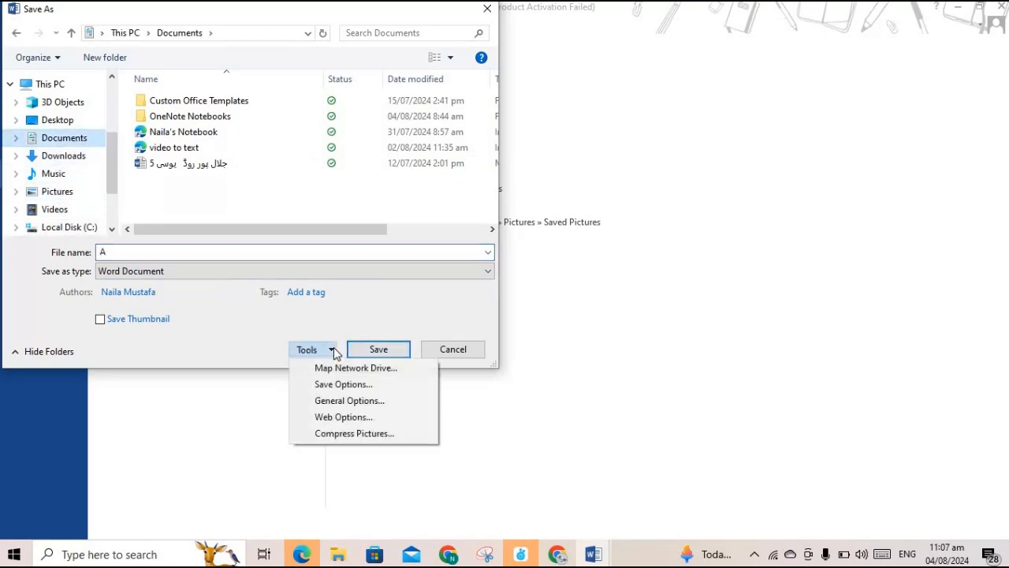
# In General Options, enter passwords to open and modify, then dismiss the mismatch warning
pyautogui.click(354, 402)
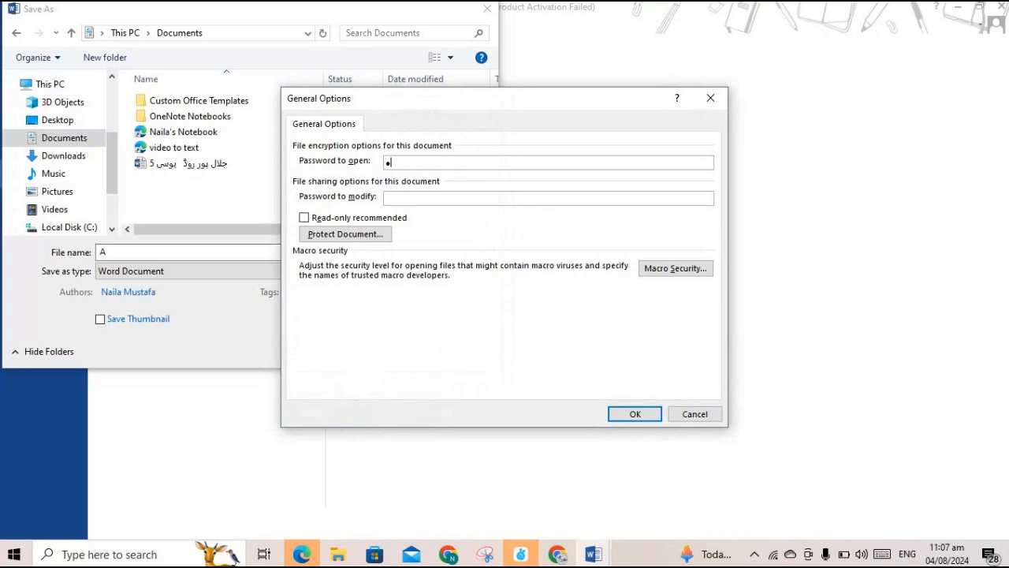
pyautogui.click(430, 198)
pyautogui.write('•••')
pyautogui.click(635, 413)
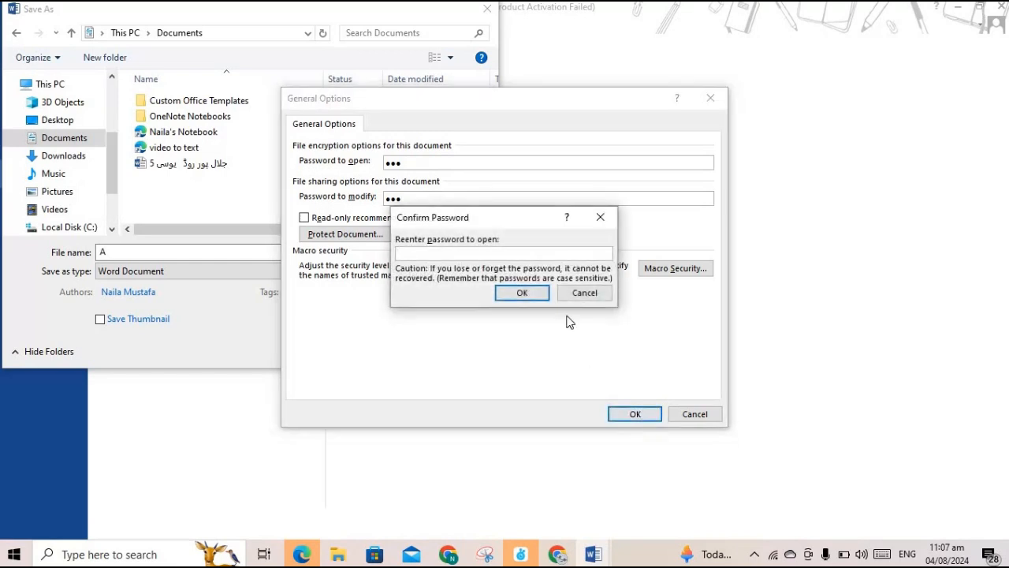
pyautogui.write('•••')
pyautogui.click(526, 293)
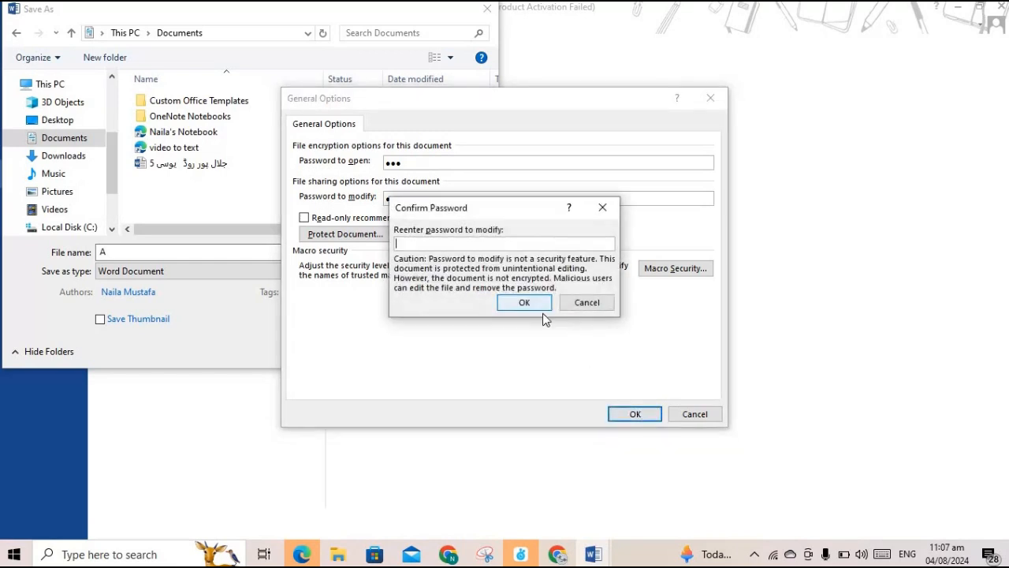
pyautogui.click(530, 305)
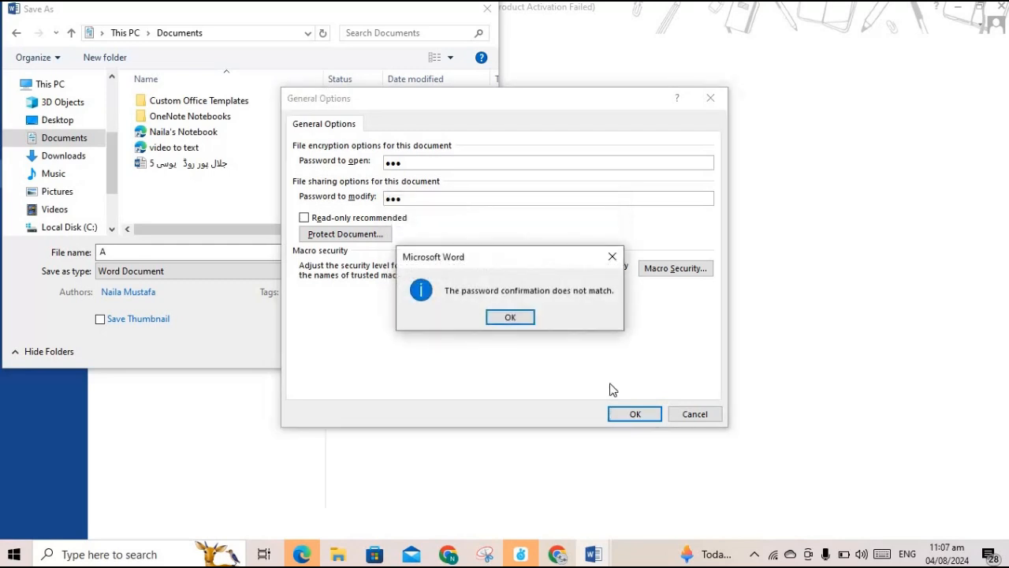
pyautogui.click(514, 317)
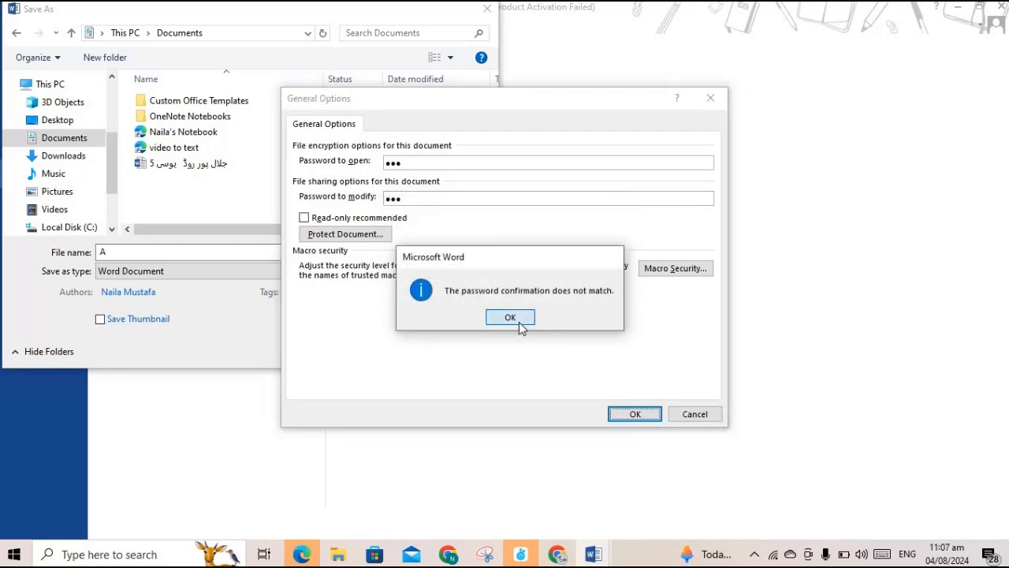
# Re-enter the opening password, cancel the modify confirmation, and close the save dialogs
pyautogui.click(635, 416)
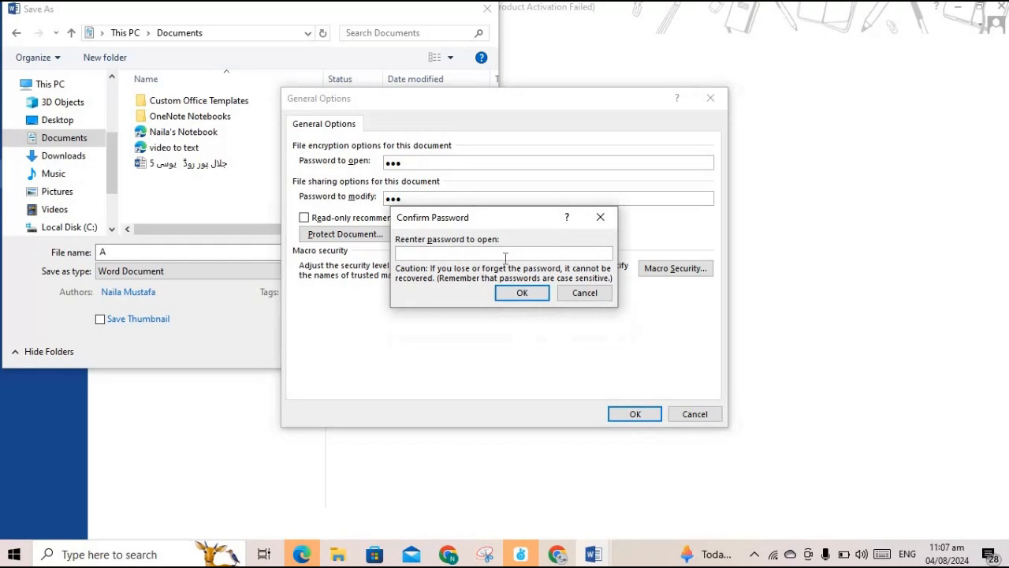
pyautogui.write('123')
pyautogui.click(520, 294)
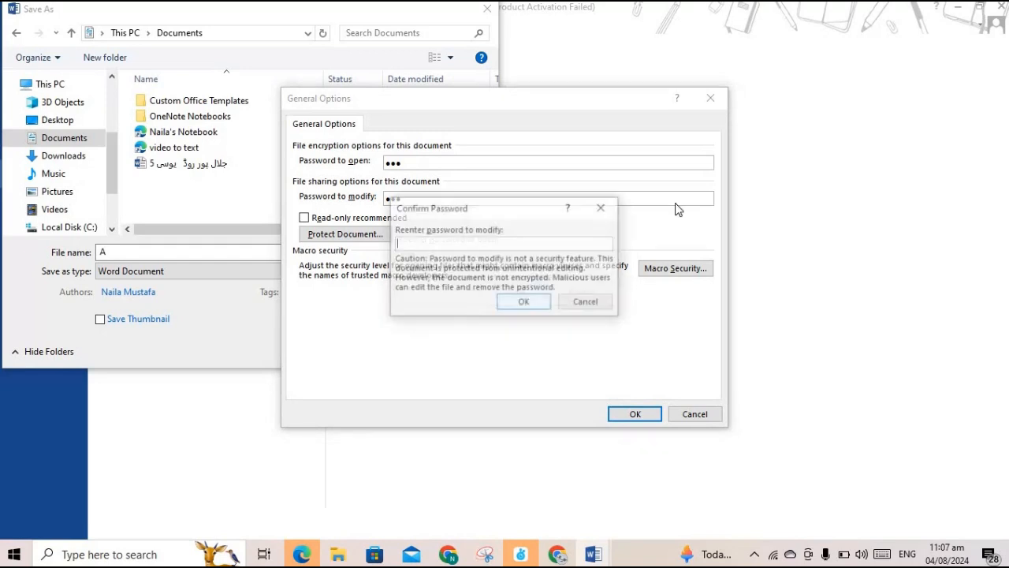
pyautogui.click(609, 213)
pyautogui.click(710, 97)
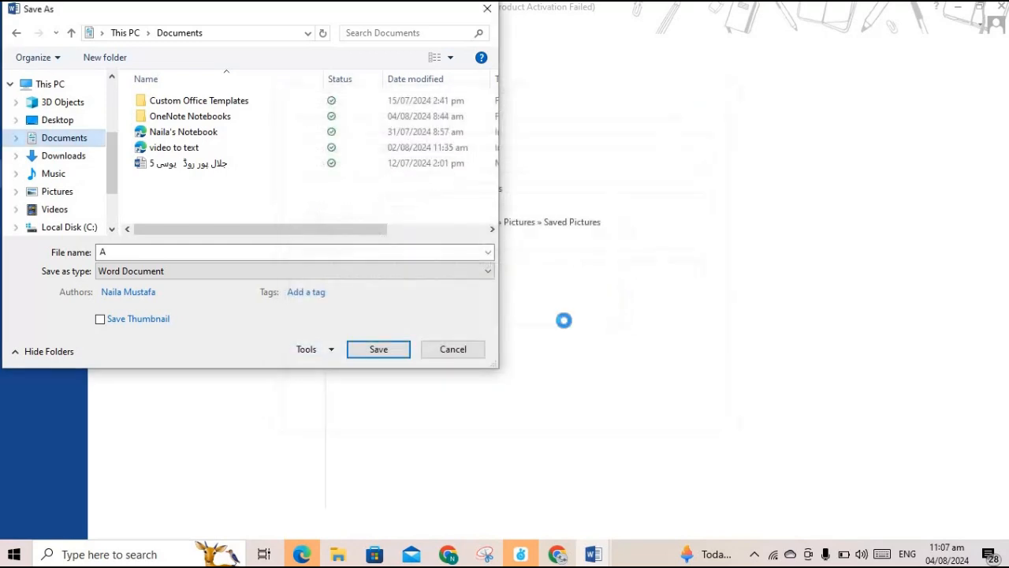
pyautogui.click(488, 9)
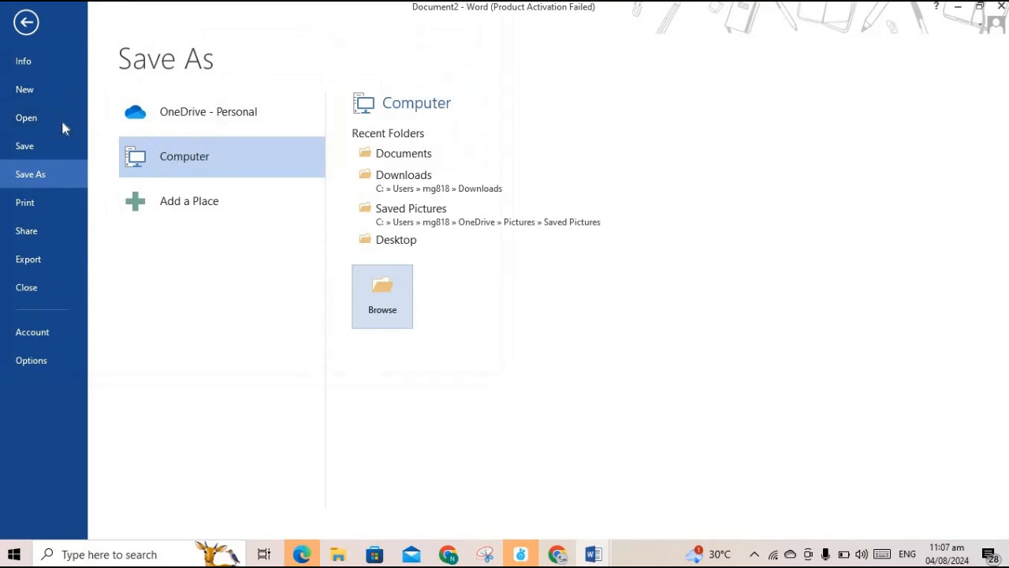
pyautogui.click(24, 22)
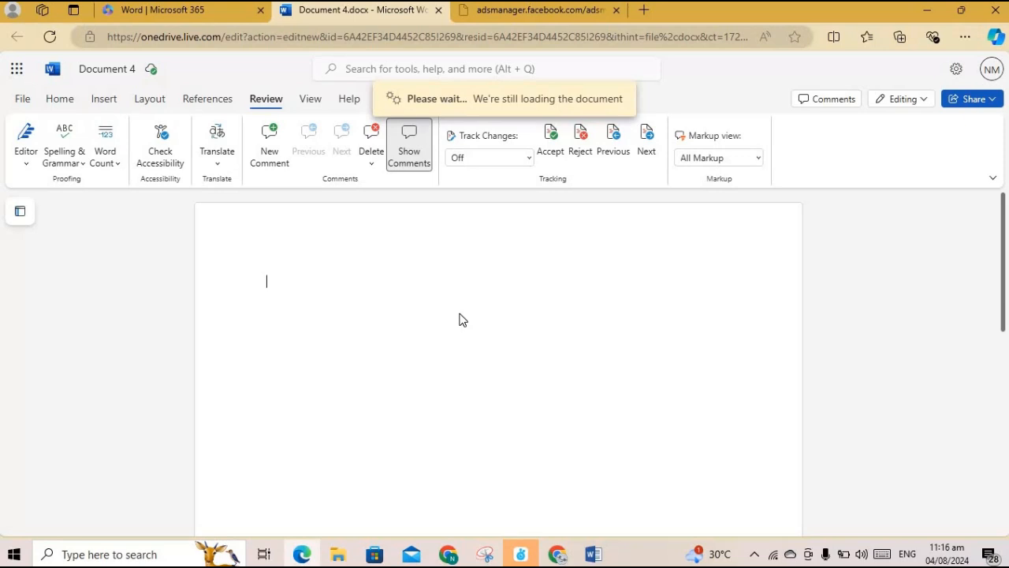
# Open and close the Review tab's Editor dropdown, then switch to the Home tab
pyautogui.click(28, 167)
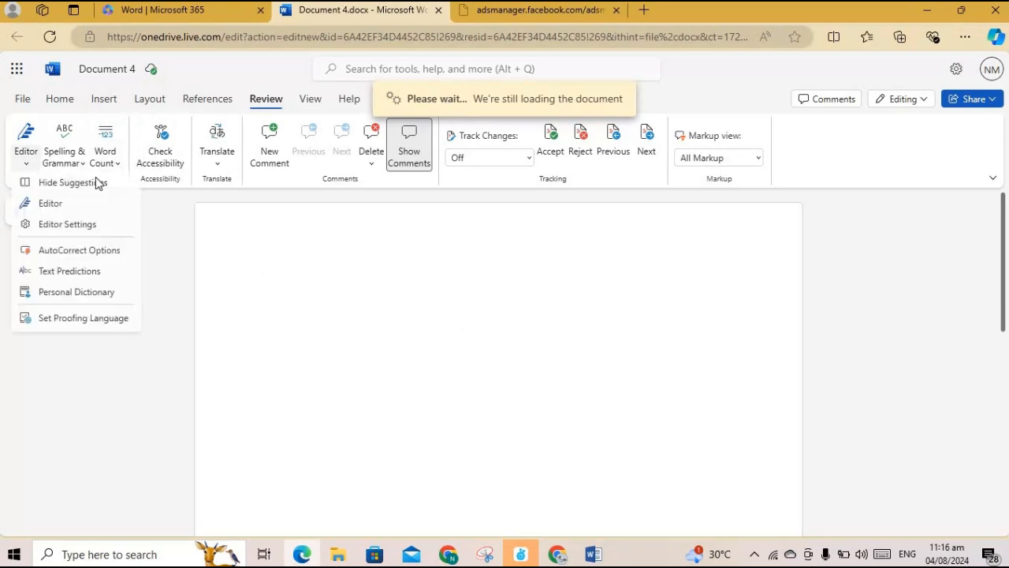
pyautogui.click(152, 236)
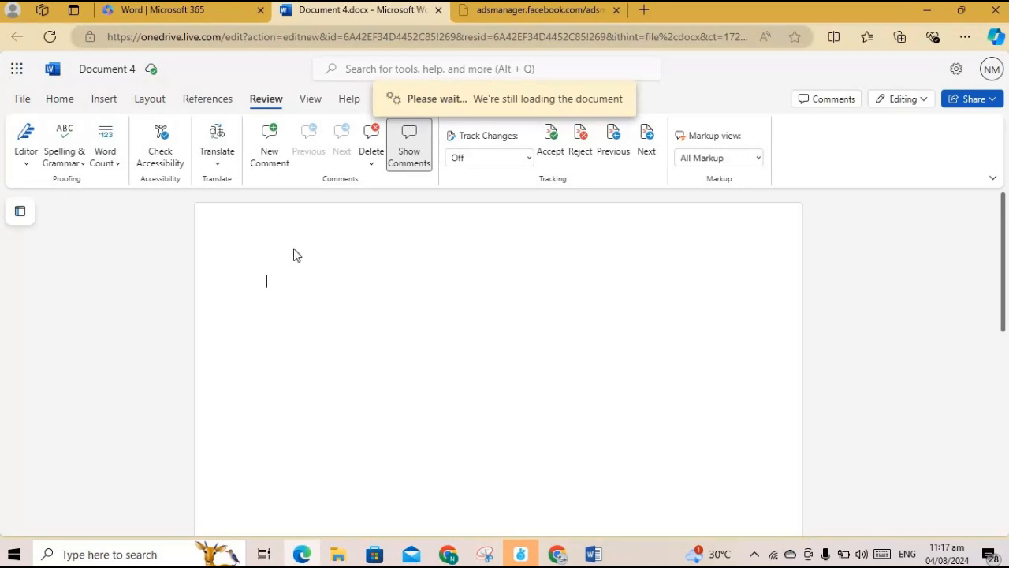
pyautogui.click(60, 101)
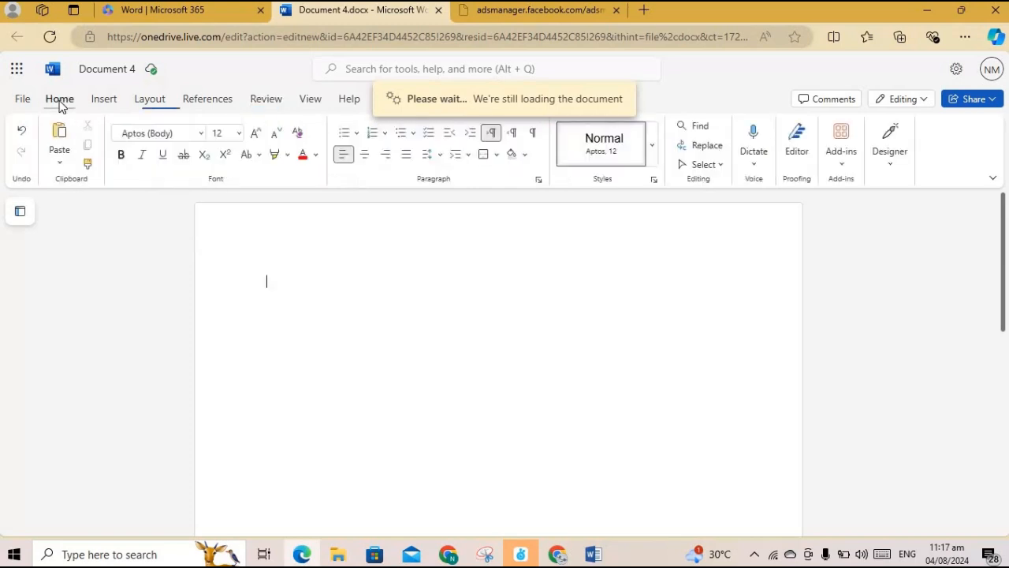
# Start Dictate twice from its dropdown, then reopen it to show Dictate and Transcribe
pyautogui.click(755, 168)
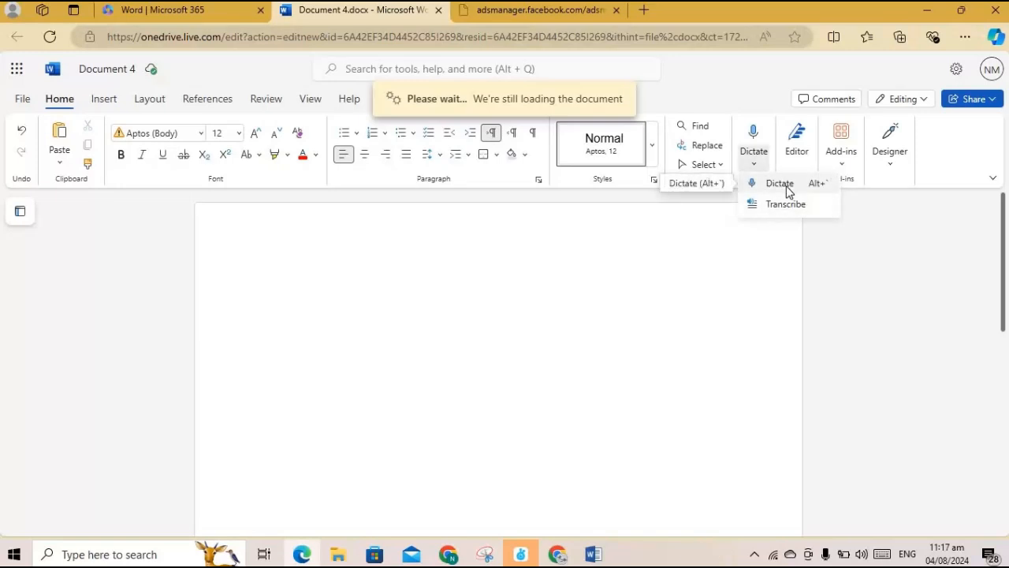
pyautogui.click(786, 190)
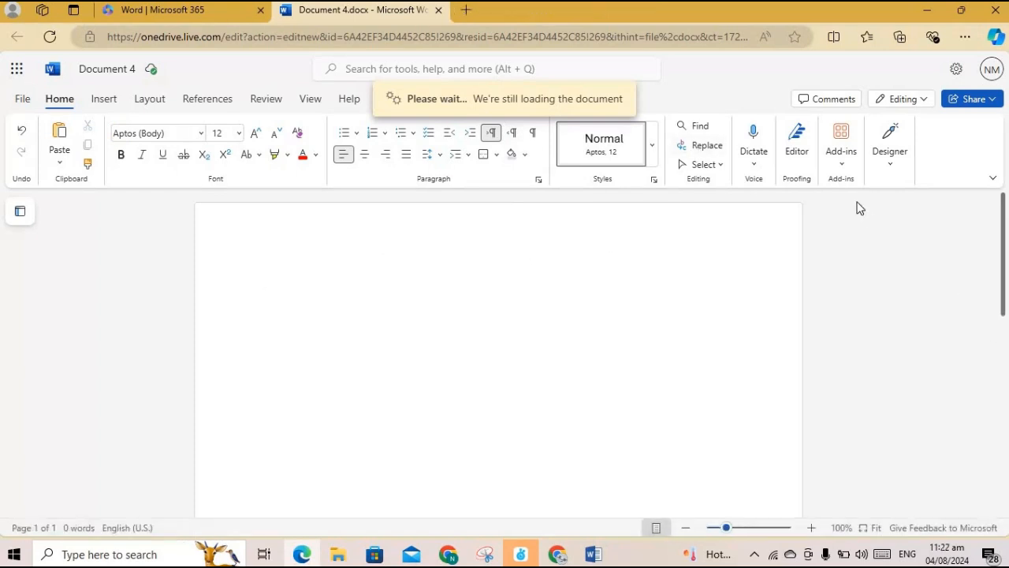
pyautogui.click(753, 166)
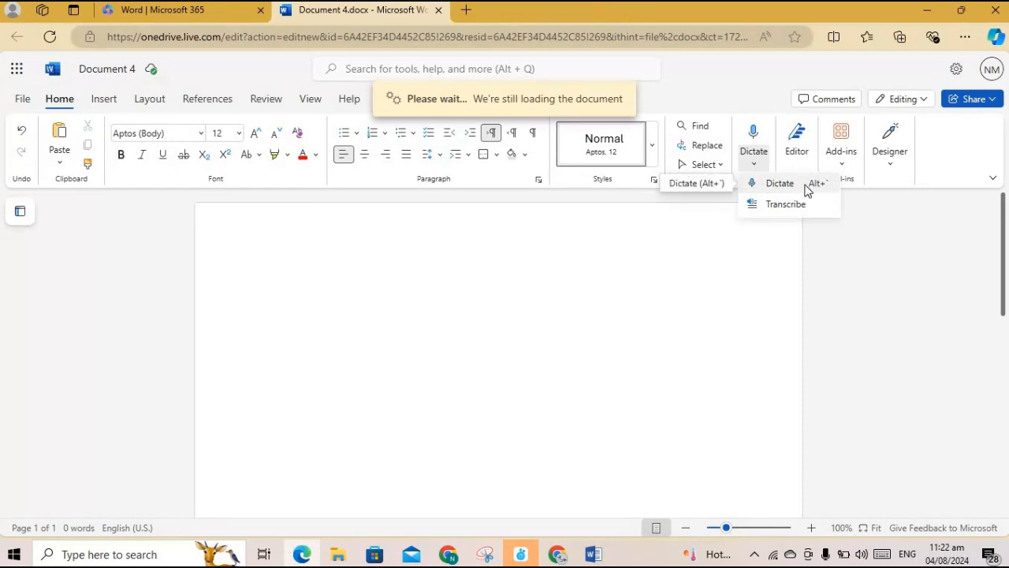
pyautogui.click(781, 191)
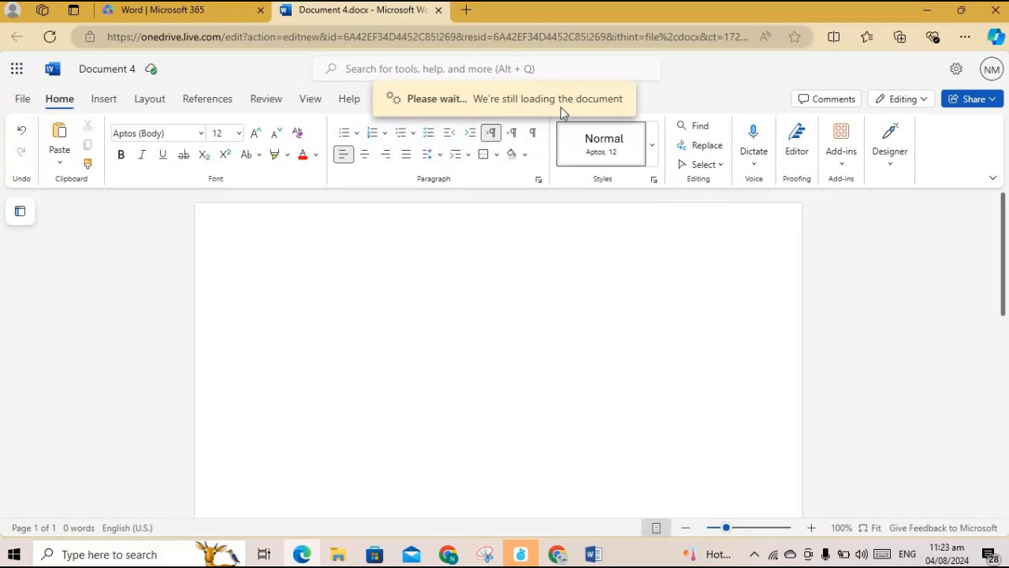
pyautogui.click(752, 168)
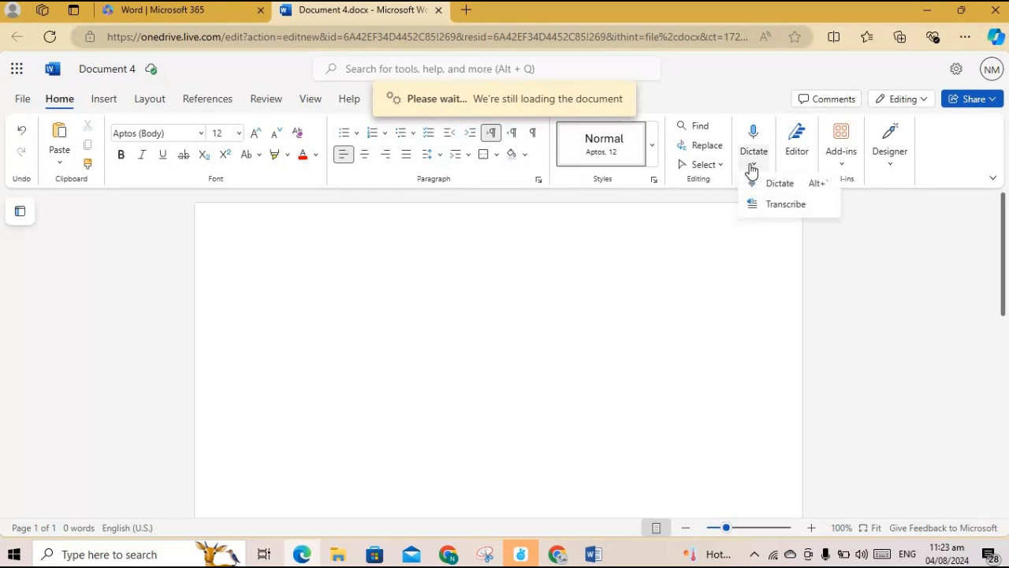